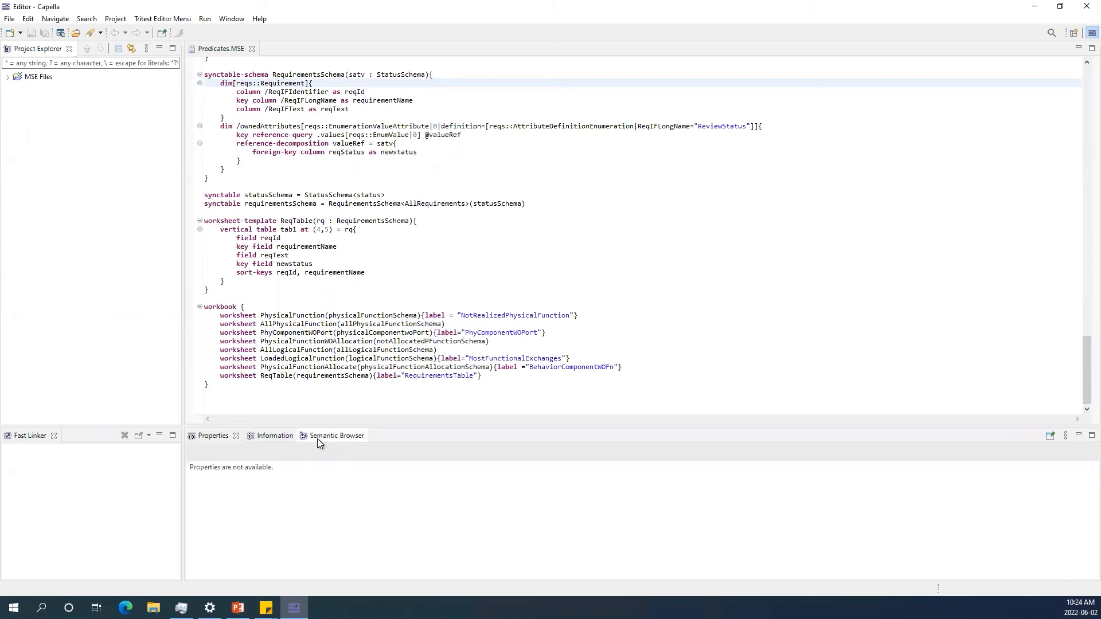
Review the data-source, predicate and schema definitions near the top of Predicates.MSE.
scroll(358, 164, "up", 6)
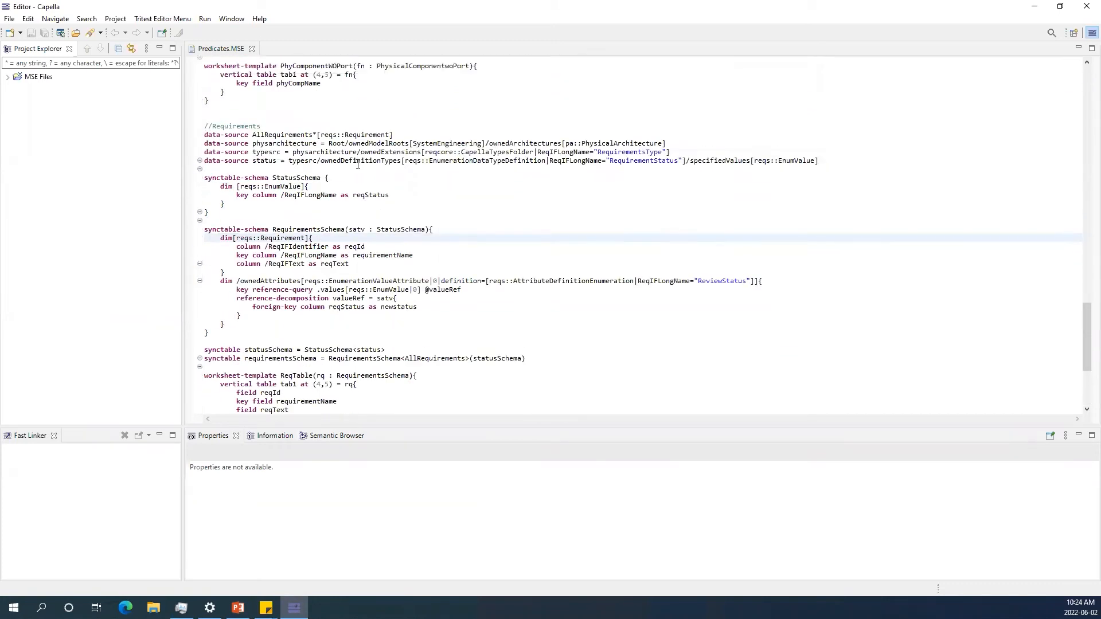
scroll(358, 164, "up", 20)
scroll(340, 148, "up", 9)
left_click_drag(1080, 157, 1081, 75)
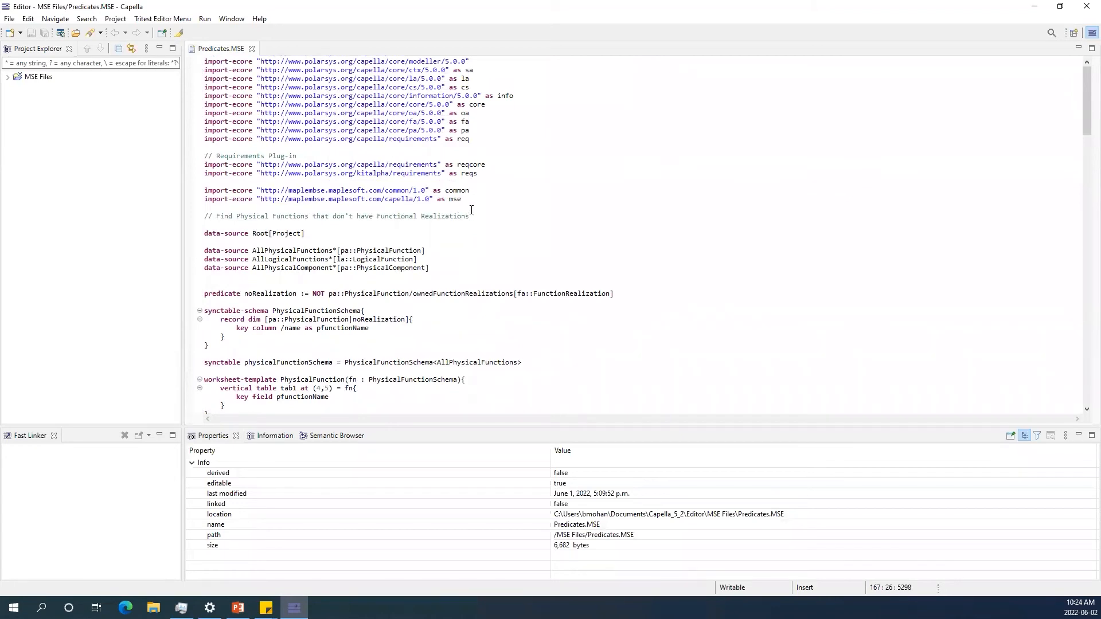
scroll(463, 212, "down", 3)
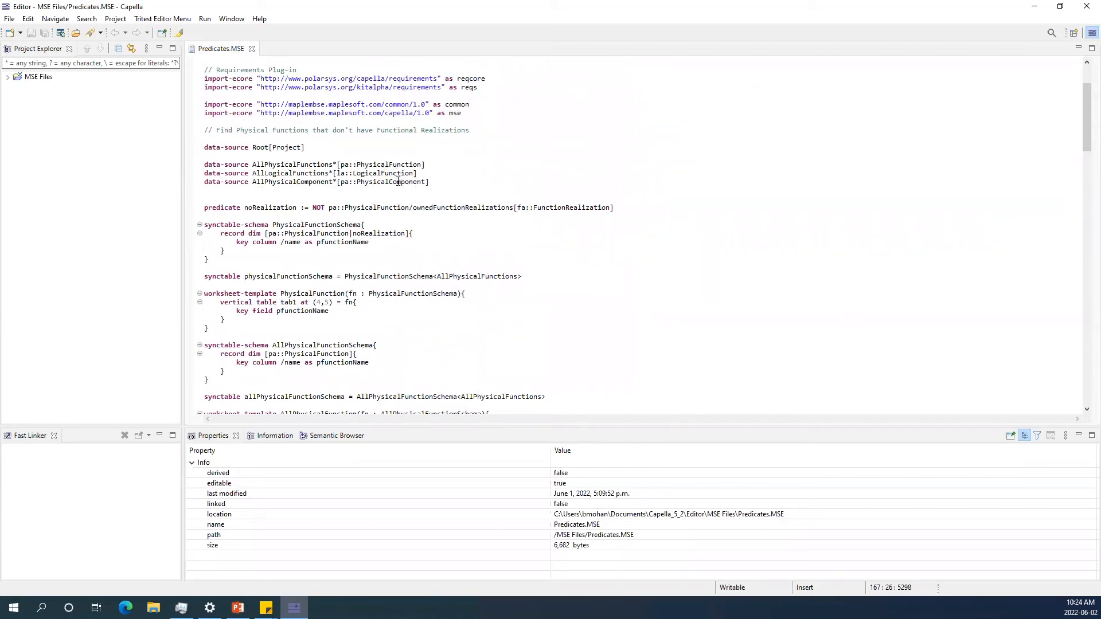
scroll(397, 181, "down", 3)
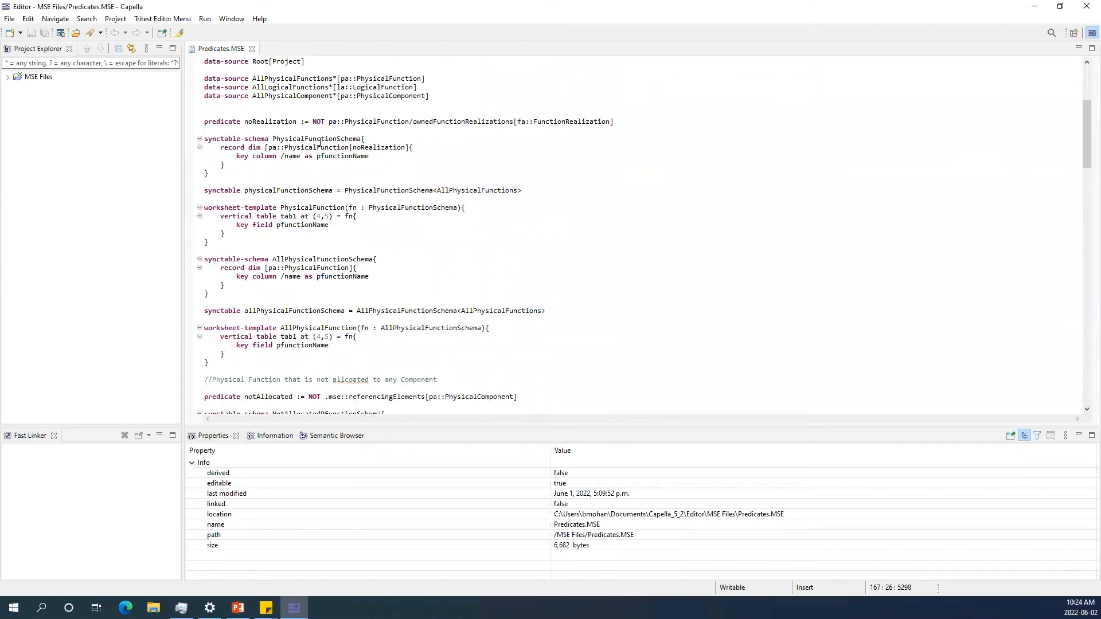
double_click(294, 156)
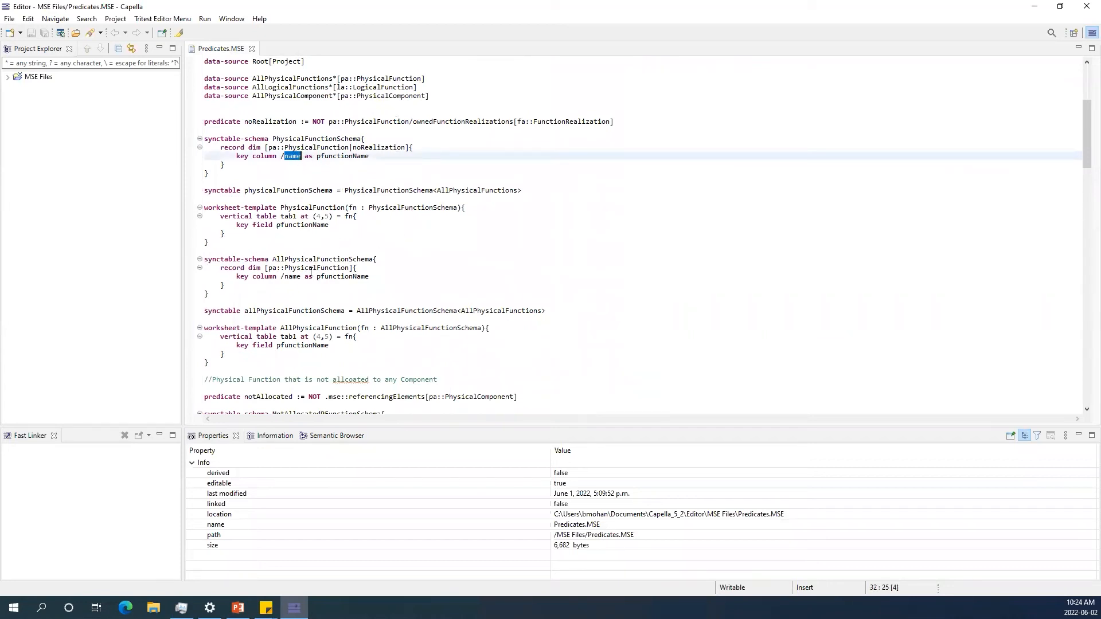
scroll(311, 272, "down", 9)
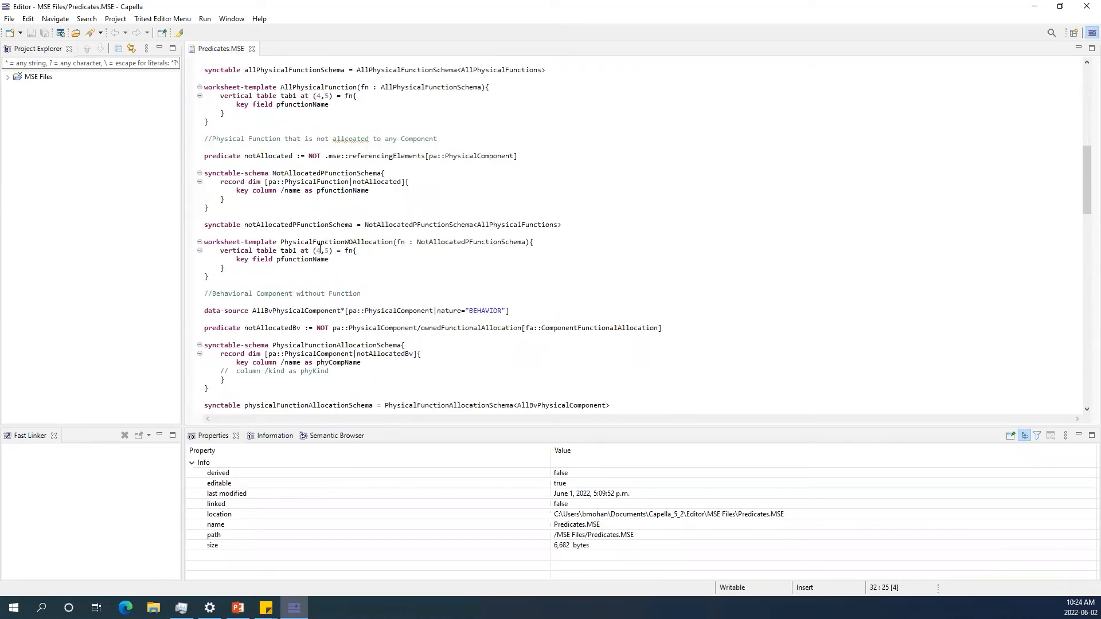
Read through the behavioral component and logical function query definitions further down Predicates.MSE.
scroll(320, 250, "down", 4)
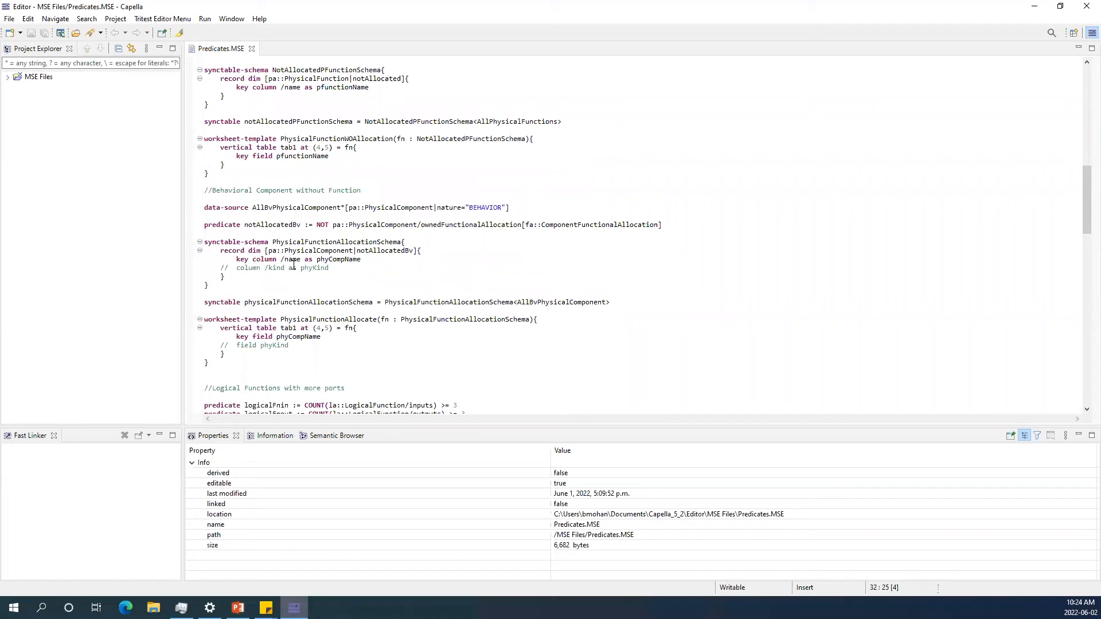
scroll(294, 261, "down", 3)
left_click(214, 276)
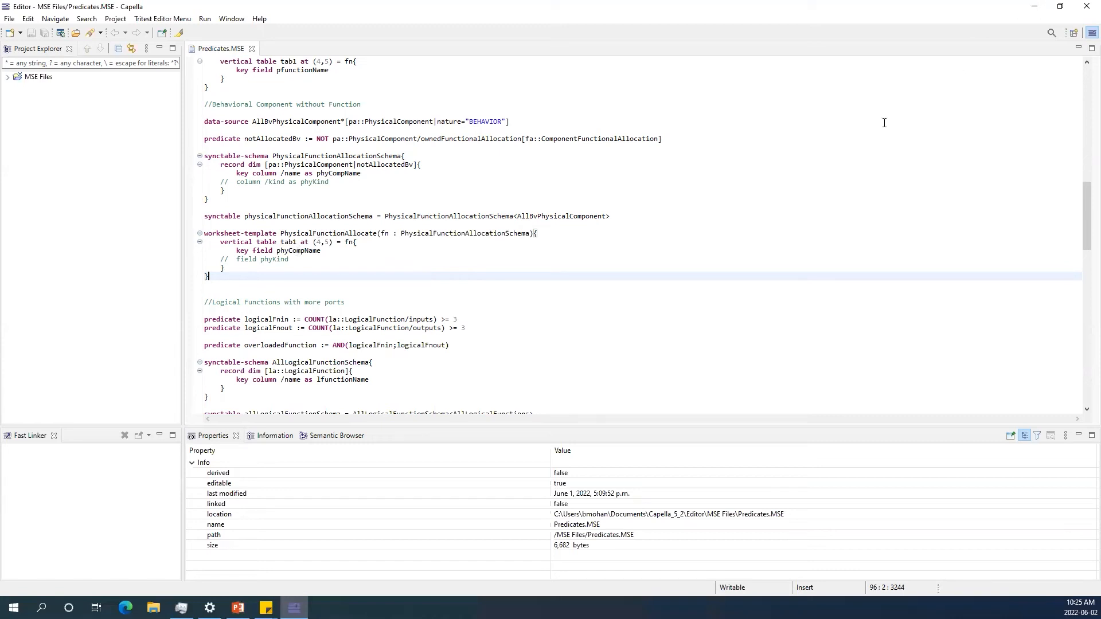
scroll(880, 133, "down", 10)
scroll(762, 136, "down", 2)
scroll(761, 136, "up", 4)
scroll(337, 150, "up", 2)
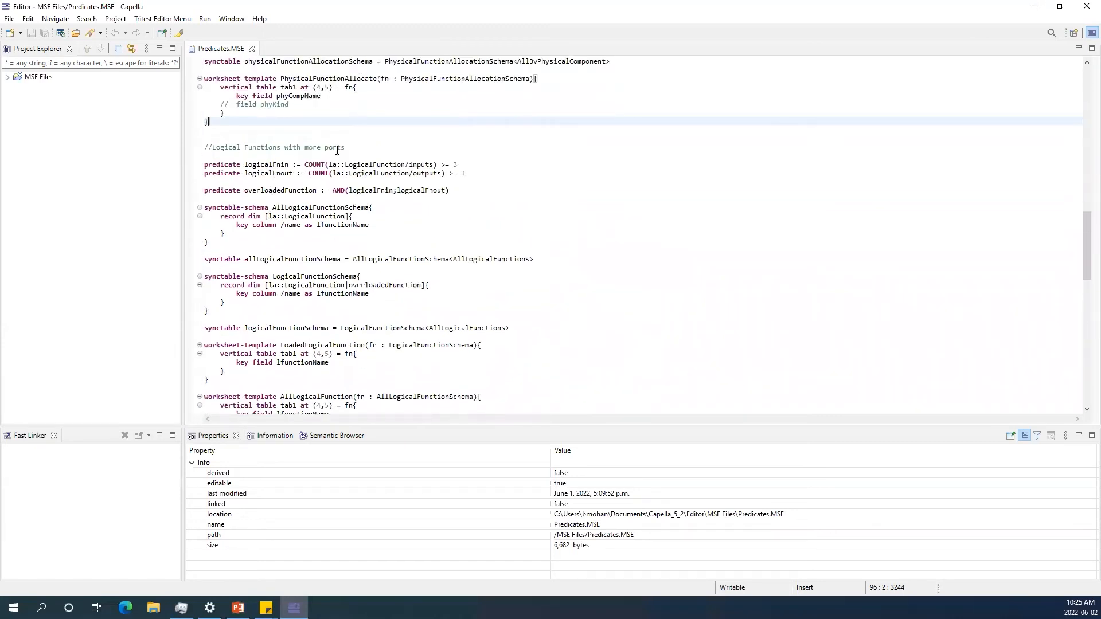
scroll(391, 168, "up", 3)
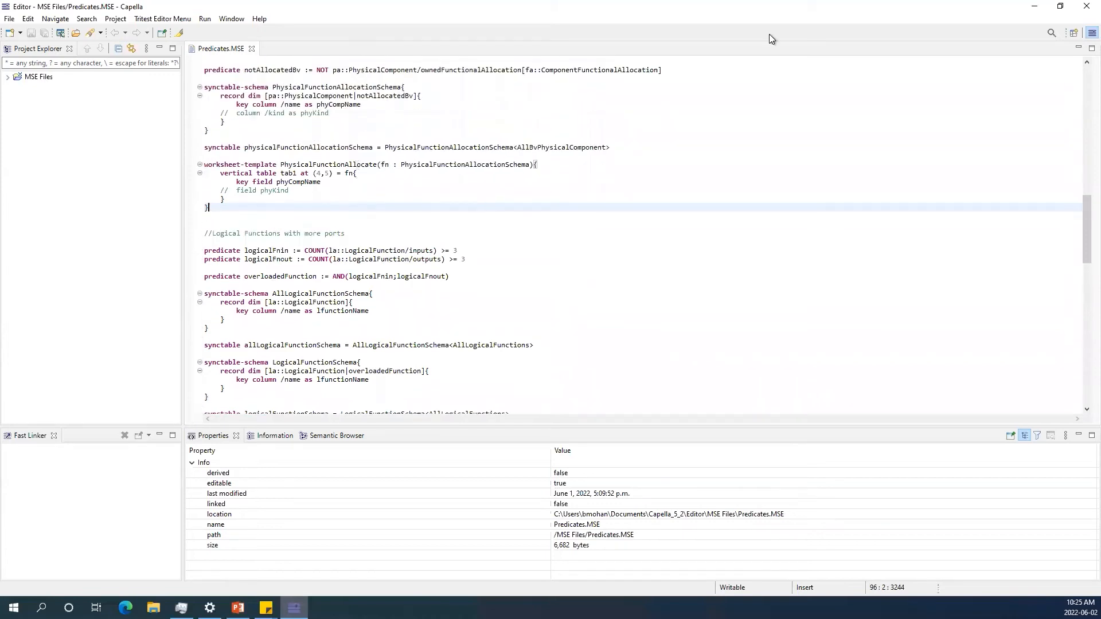
Minimize the editor and launch Predicates.MSE from the MSE Files folder in File Explorer.
left_click(1036, 8)
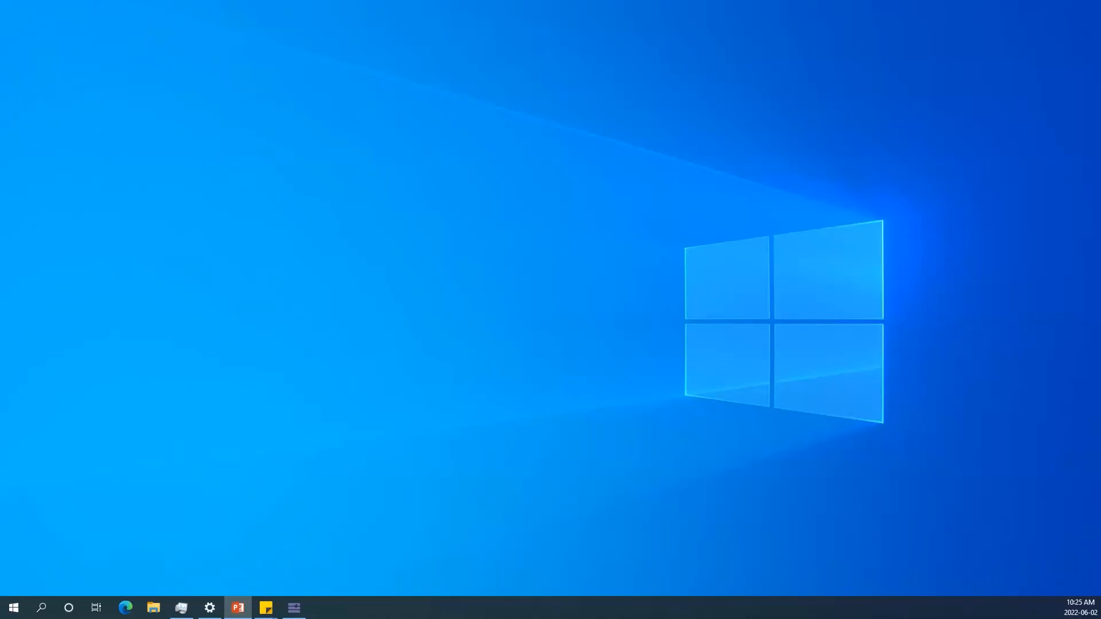
key("super+e")
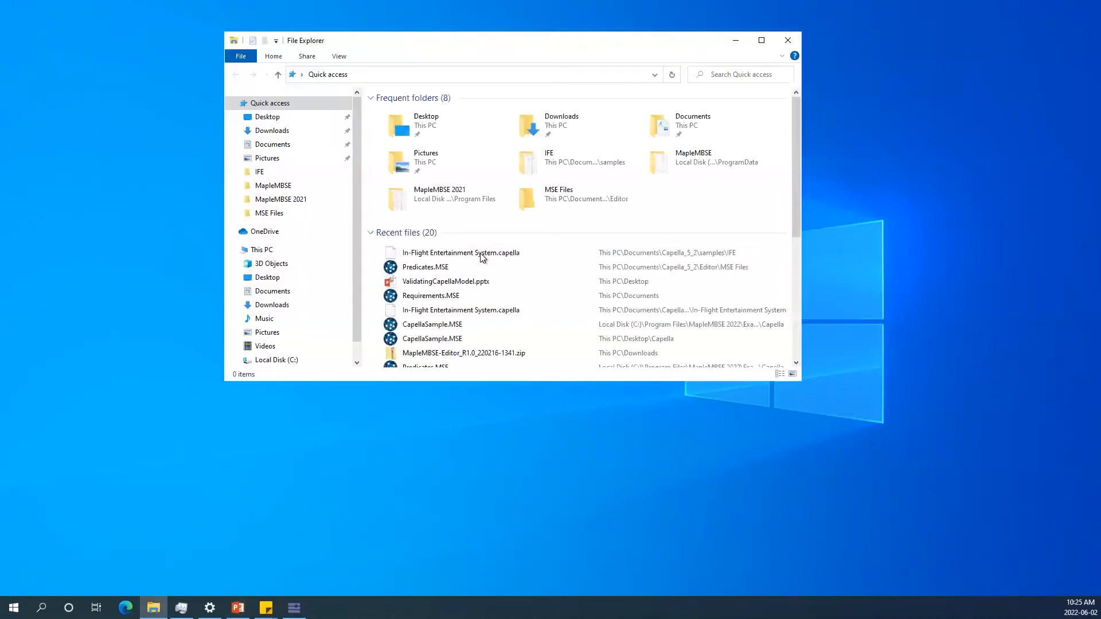
left_click(277, 213)
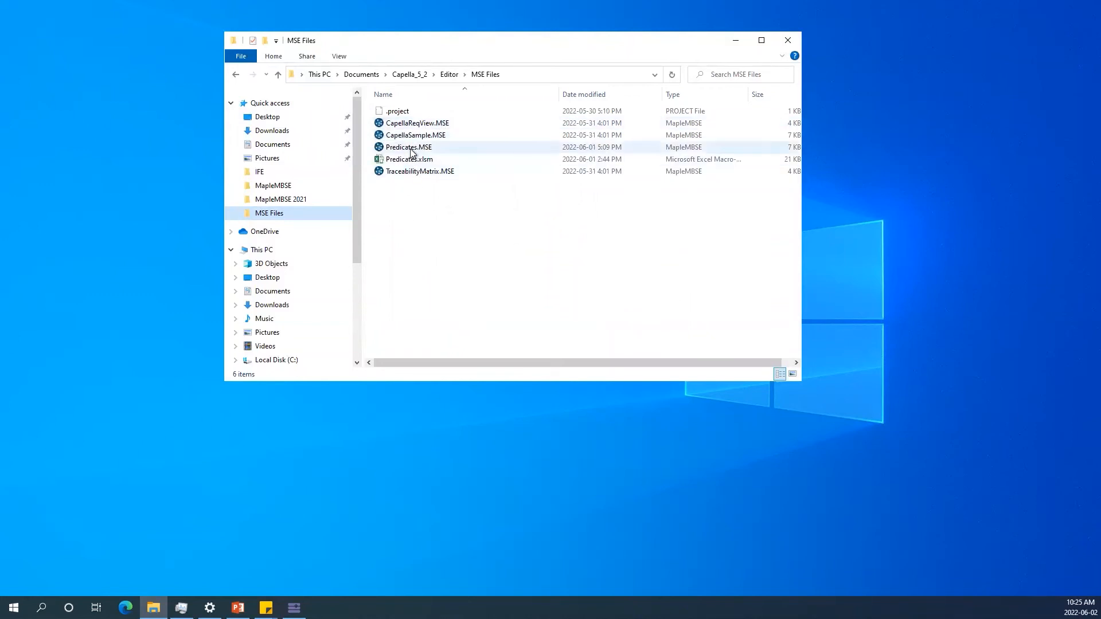
double_click(411, 147)
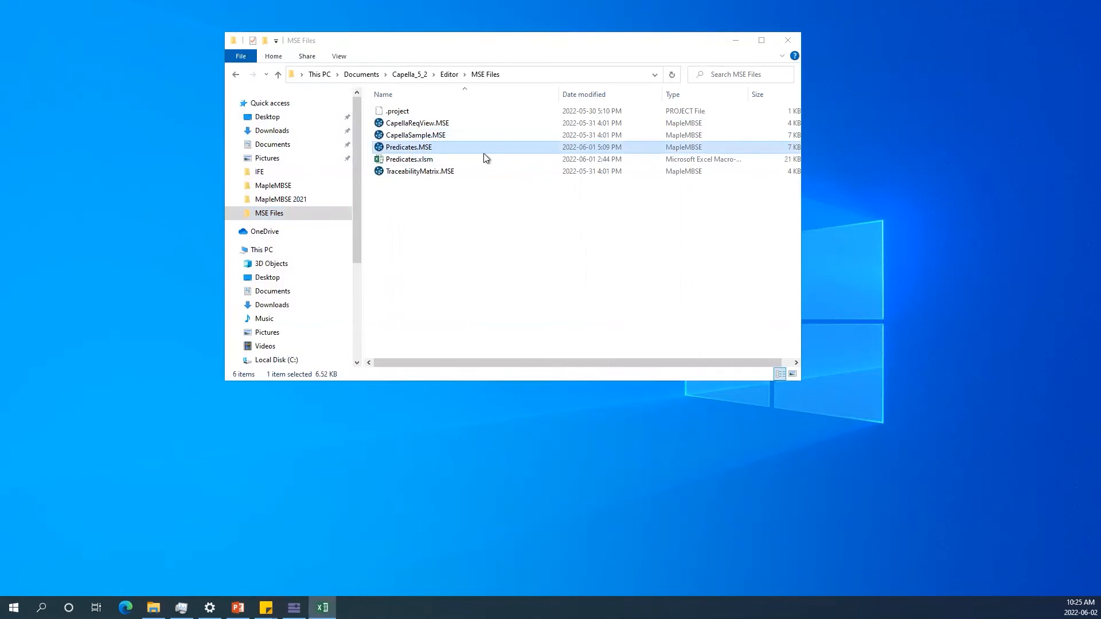
left_click(736, 39)
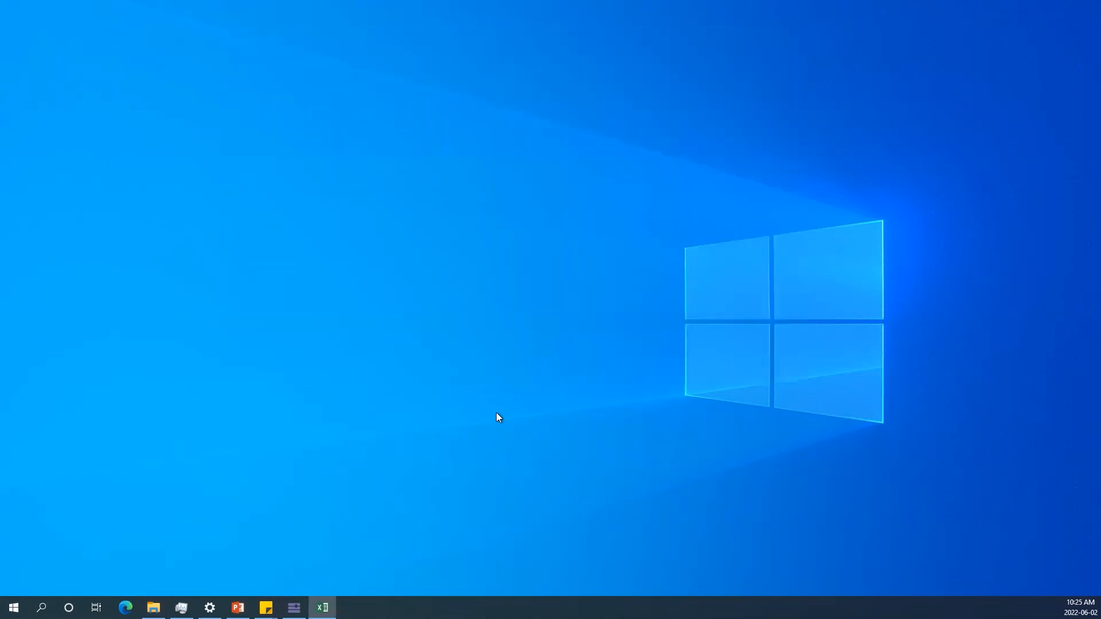
mouse_move(322, 608)
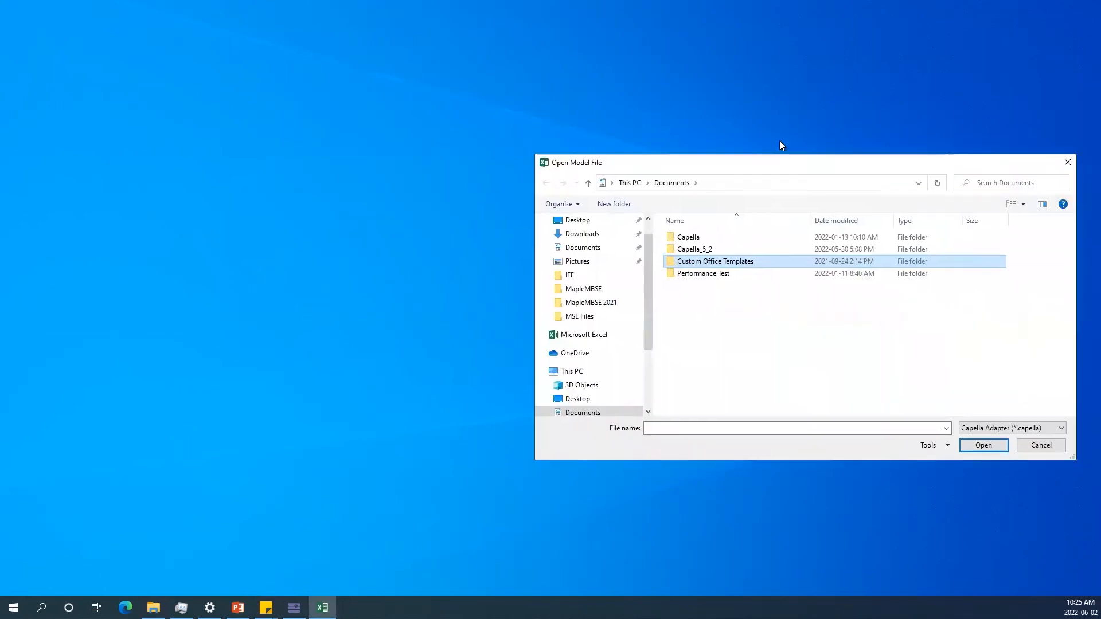
Open In-Flight Entertainment System.capella from the Capella_5_2 samples IFE folder as the model file.
double_click(649, 205)
double_click(631, 219)
double_click(636, 195)
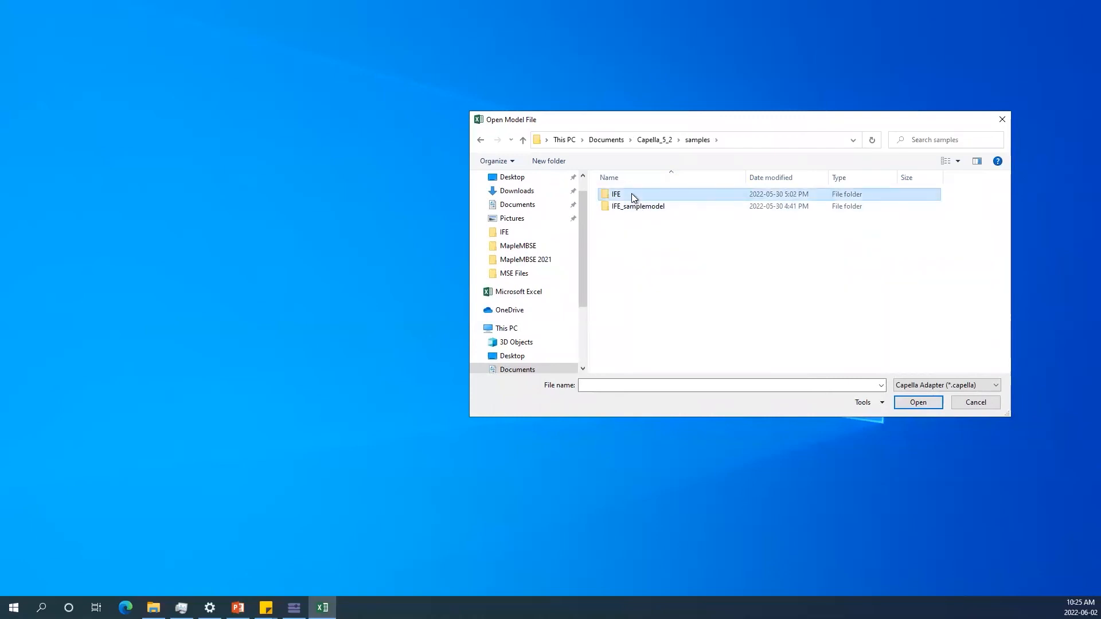
left_click(645, 195)
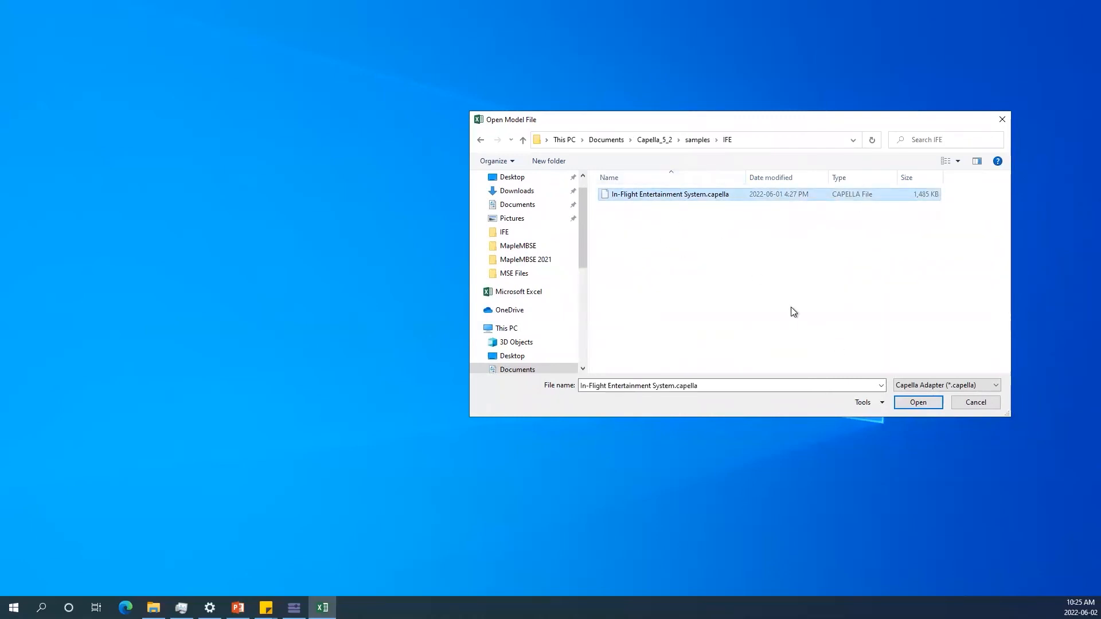
left_click(911, 401)
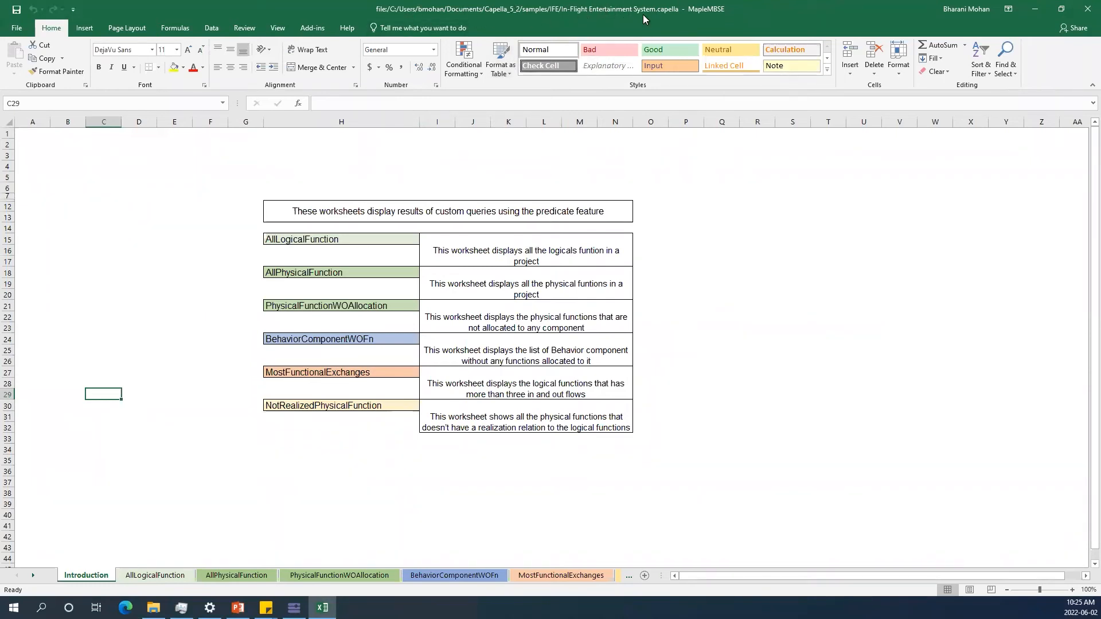
Select the worksheet description table on the Introduction sheet.
left_click_drag(234, 207, 595, 427)
left_click(646, 435)
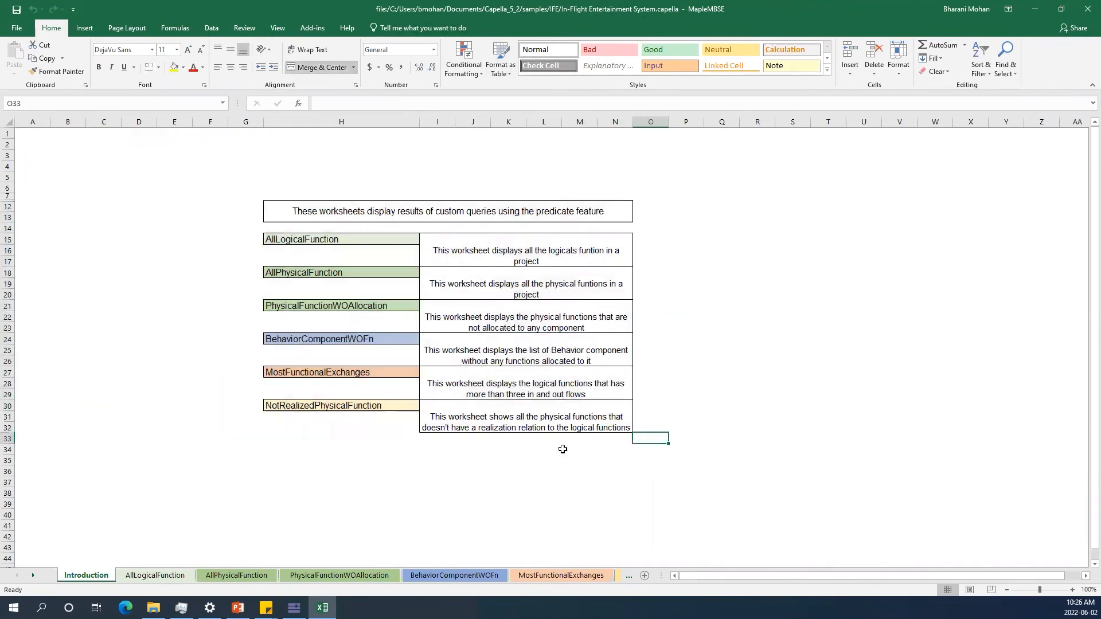
Browse the list of logical functions on the AllLogicalFunction worksheet.
left_click(174, 579)
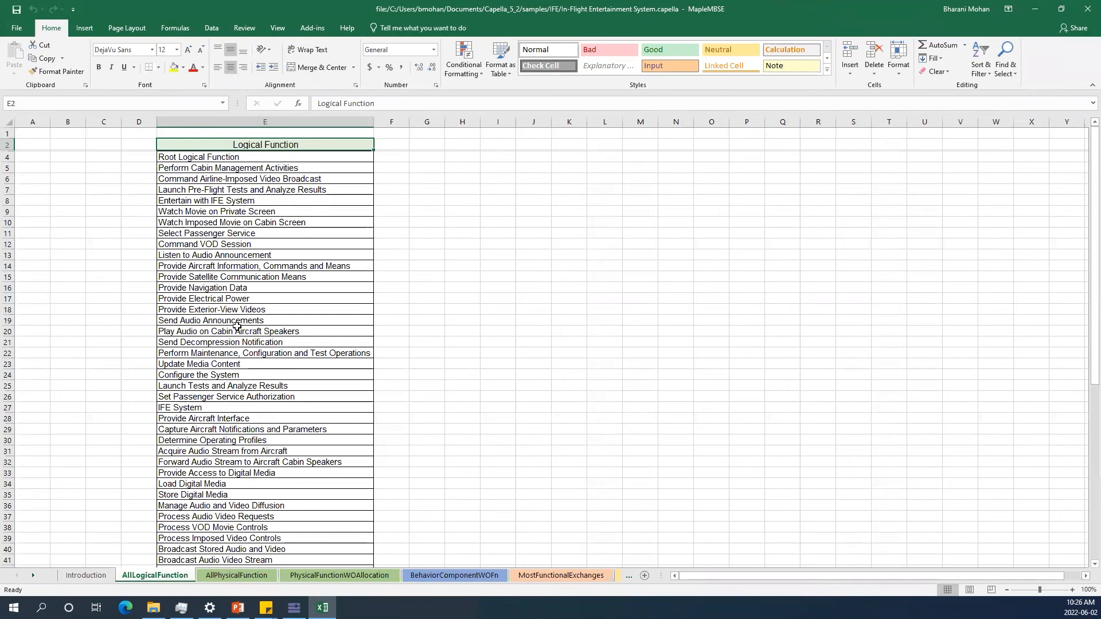
scroll(243, 291, "down", 8)
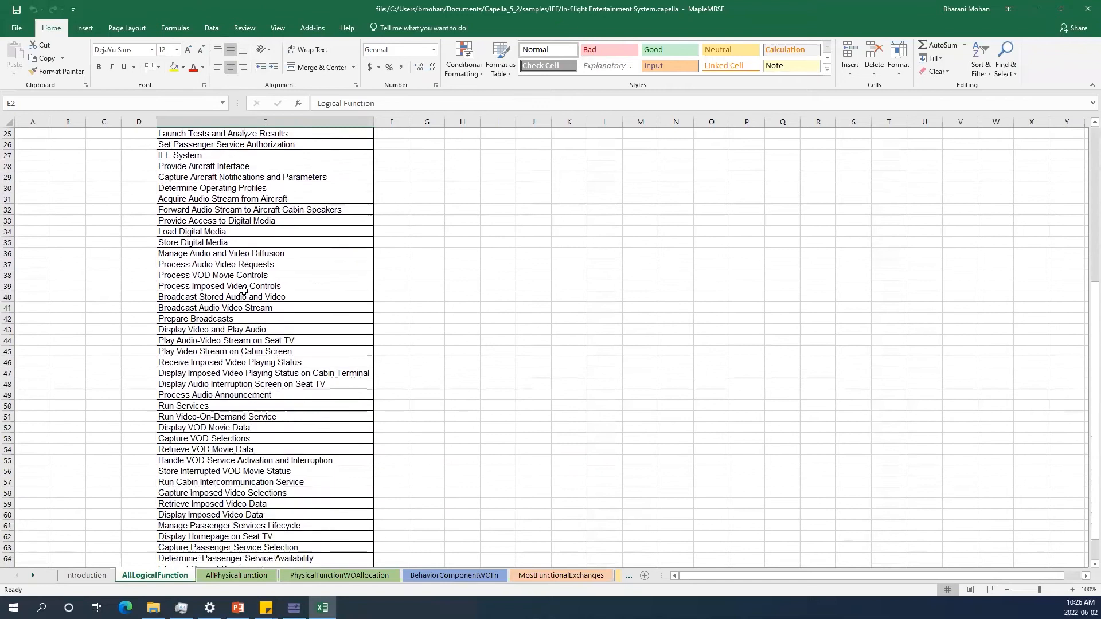
scroll(243, 291, "down", 4)
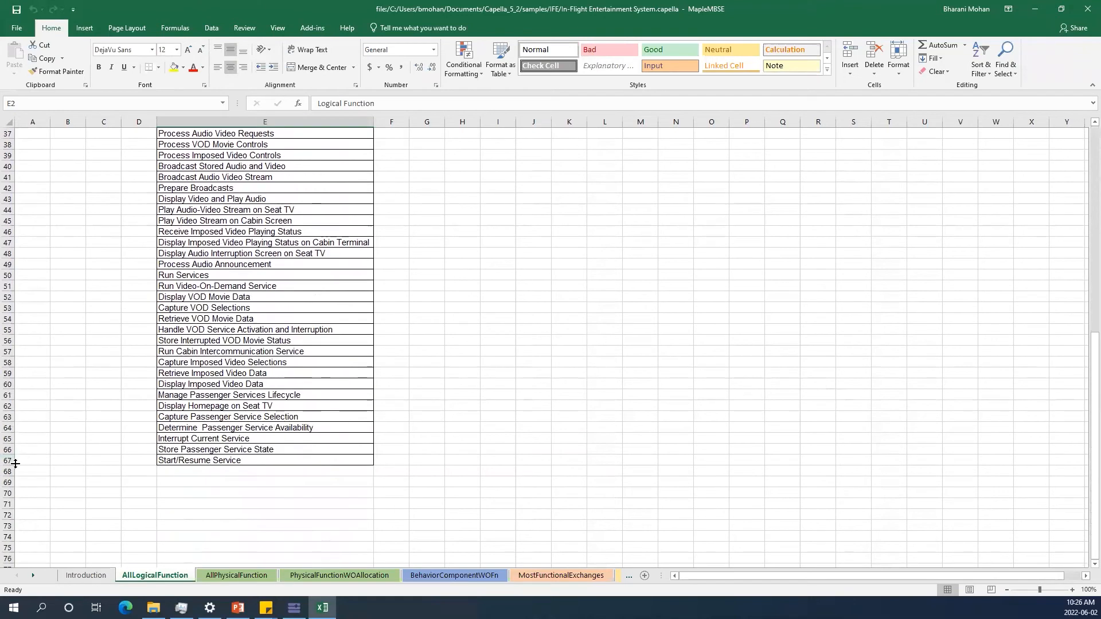
scroll(97, 429, "up", 12)
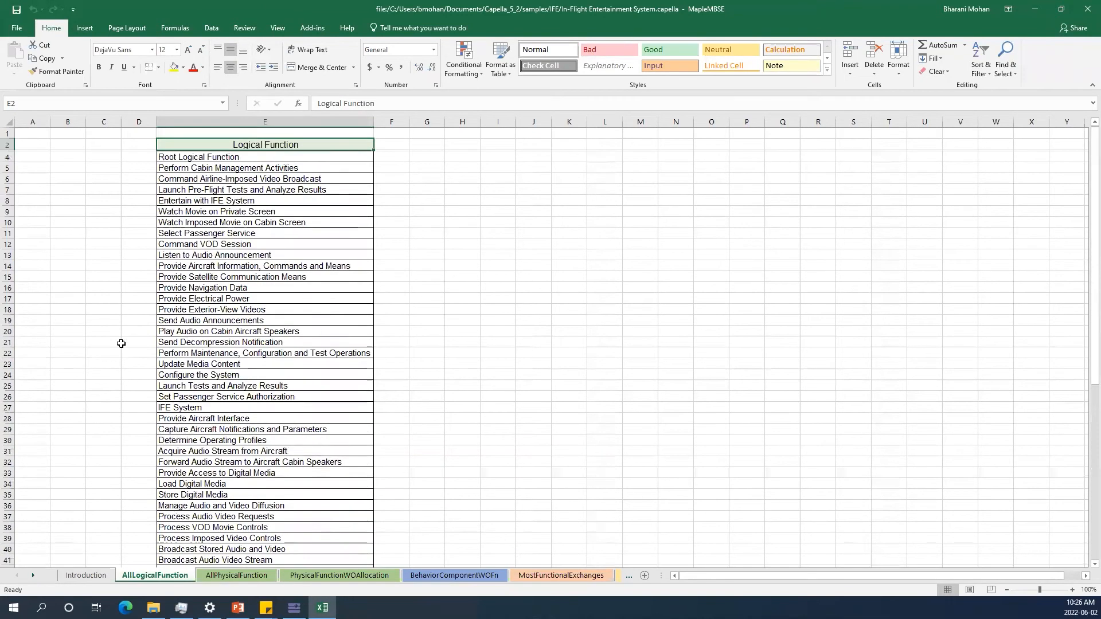
Browse the list of physical functions on the AllPhysicalFunction worksheet.
left_click(215, 576)
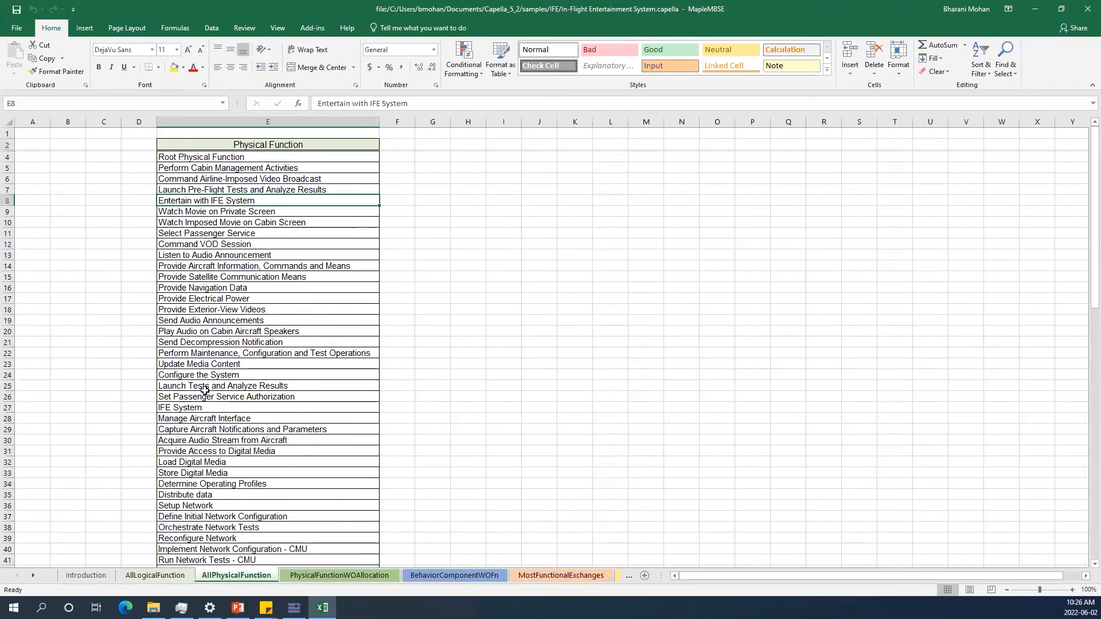
scroll(267, 204, "down", 5)
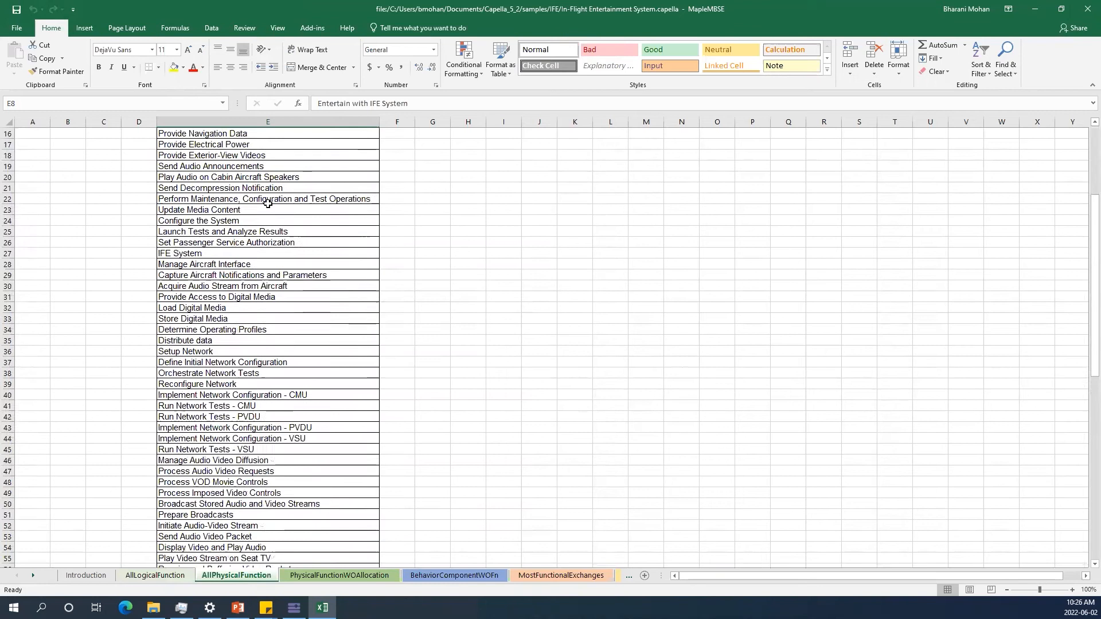
scroll(267, 203, "down", 20)
scroll(278, 262, "up", 14)
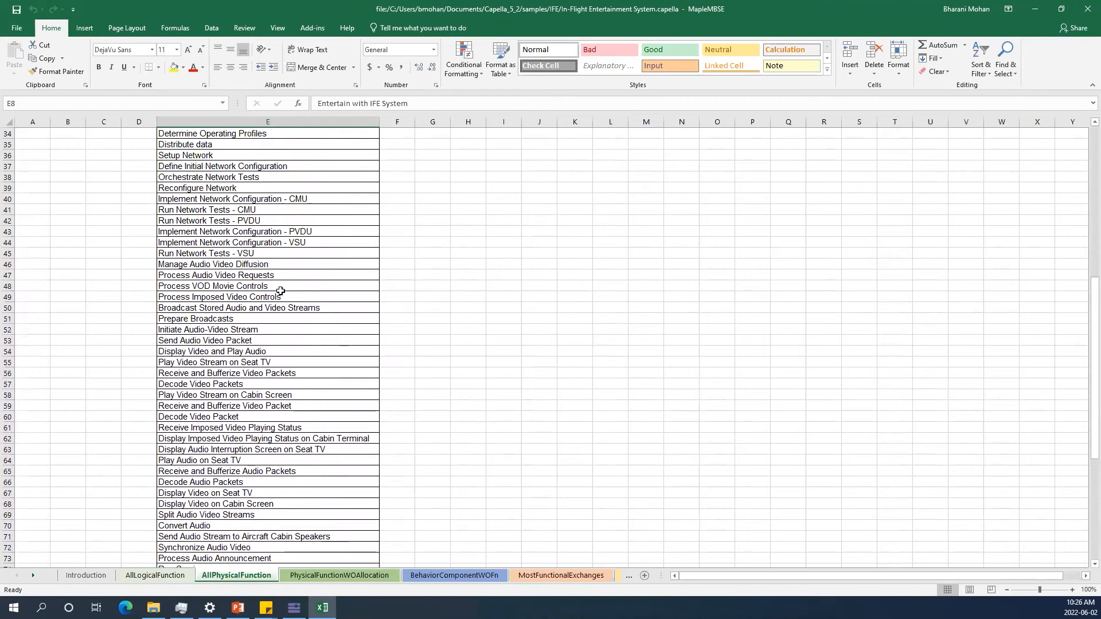
scroll(280, 291, "up", 6)
scroll(281, 291, "up", 5)
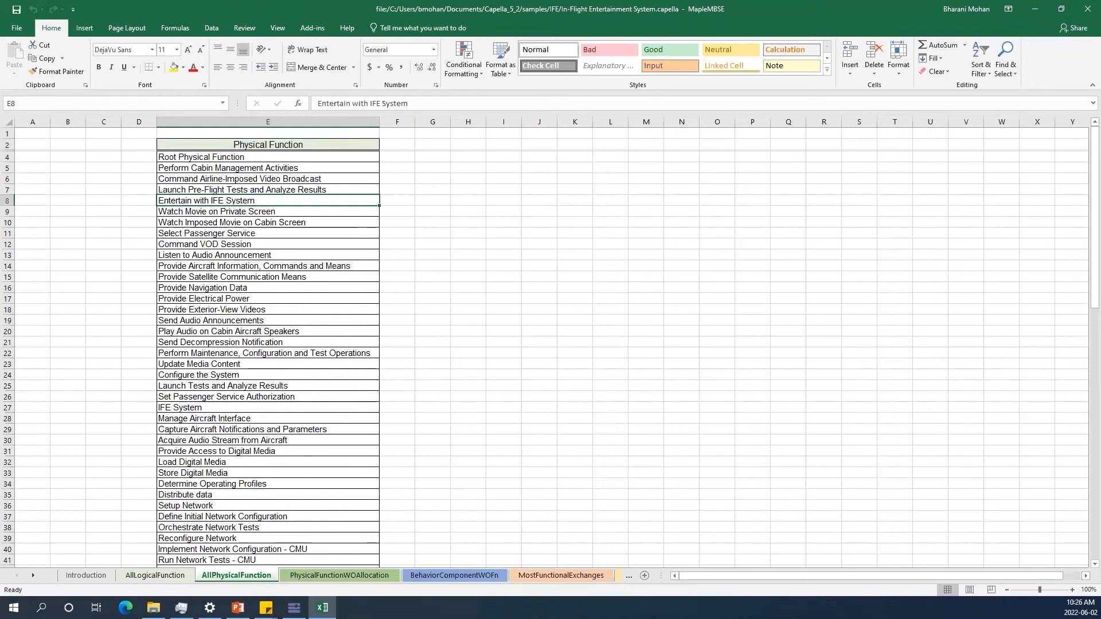
On the PhysicalFunctionWOAllocation worksheet, autofit column E's width and select the listed unallocated functions.
left_click(310, 575)
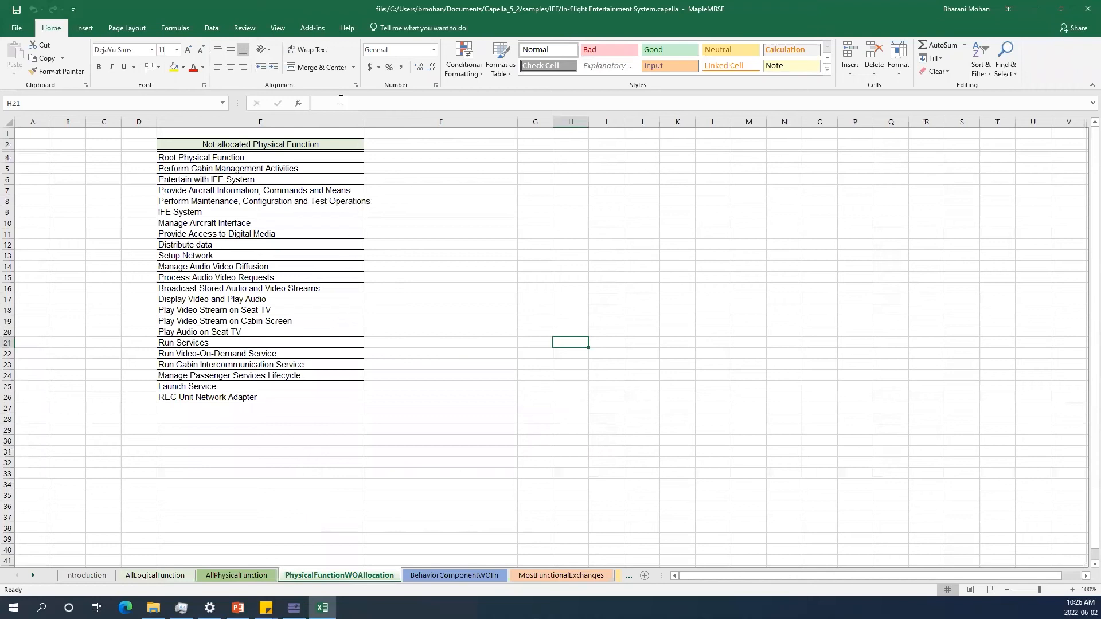
double_click(363, 122)
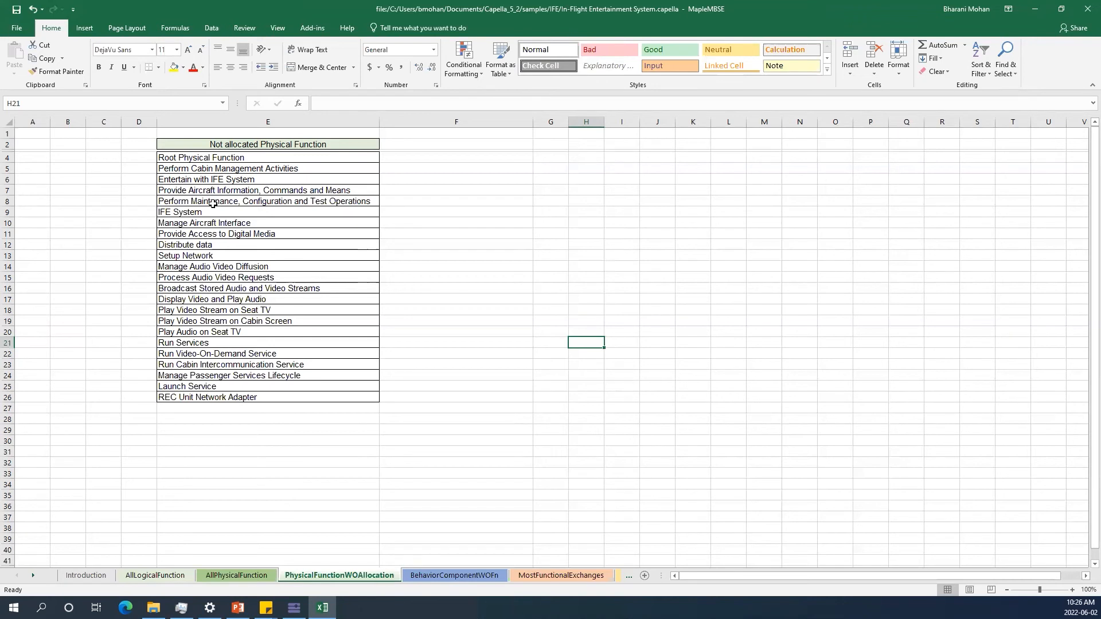
left_click_drag(237, 168, 250, 396)
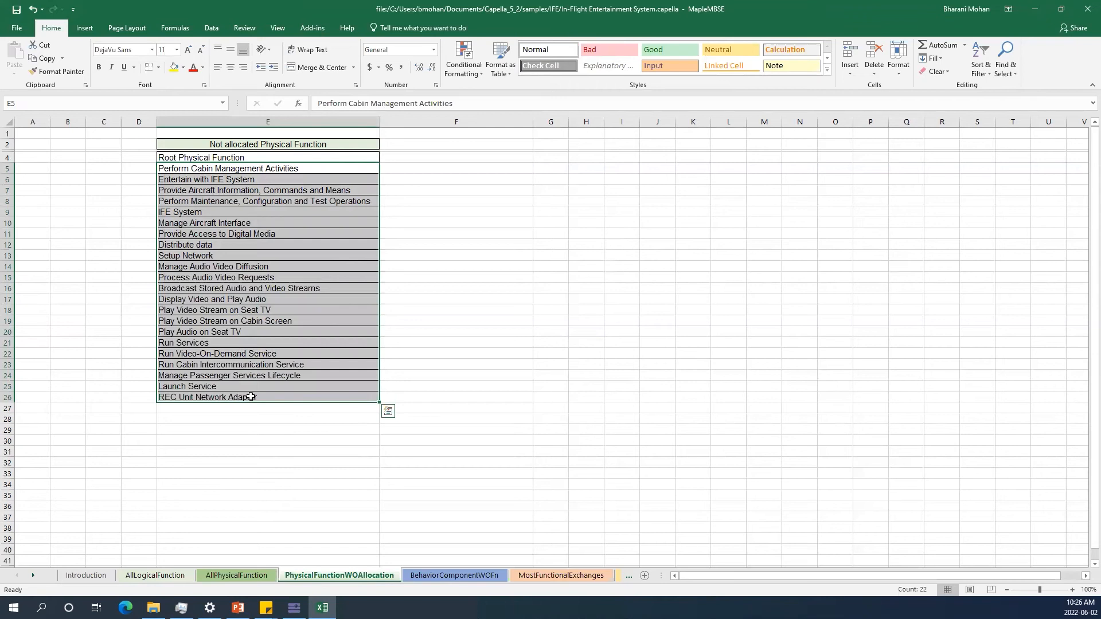
Select the listed behavior components on the BehaviorComponentWOFn worksheet.
left_click(422, 576)
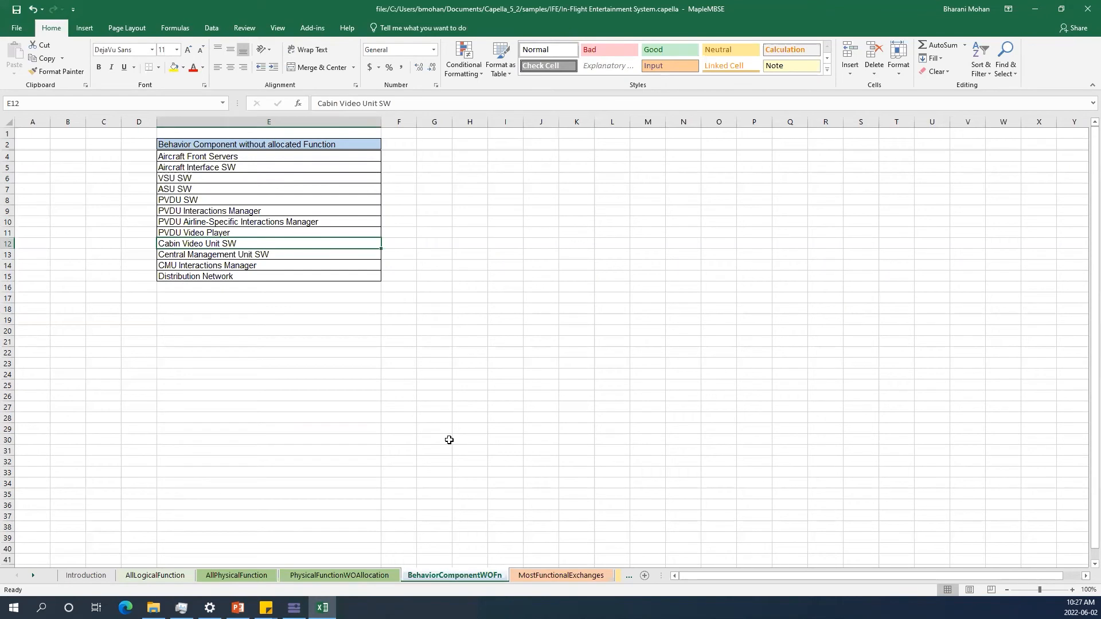
left_click_drag(287, 158, 302, 275)
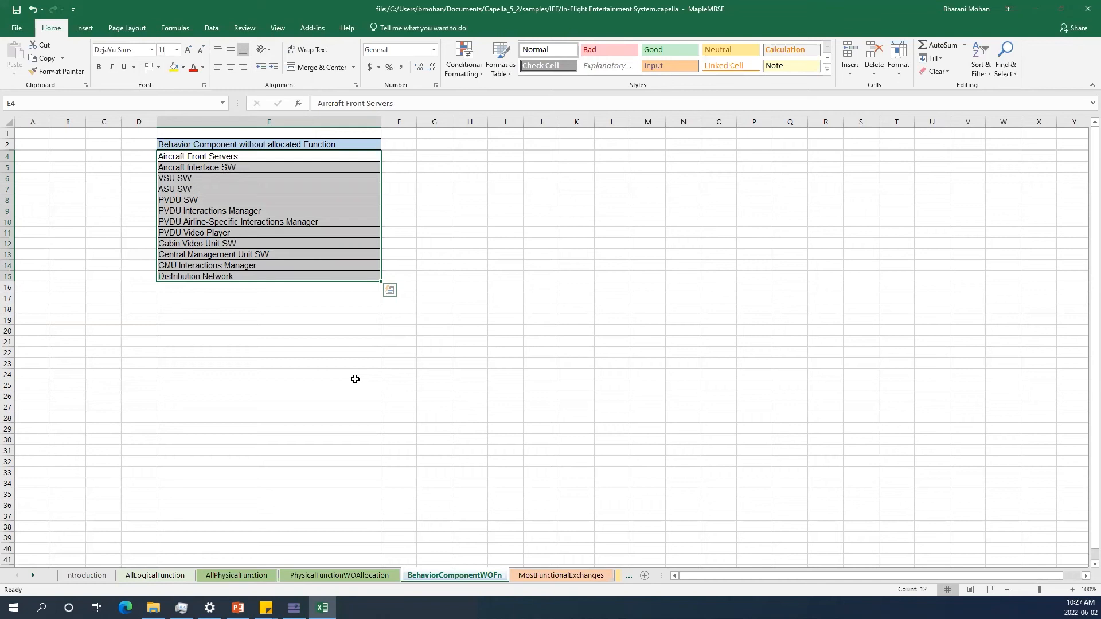
Select the listed logical functions on the MostFunctionalExchanges worksheet.
left_click(532, 576)
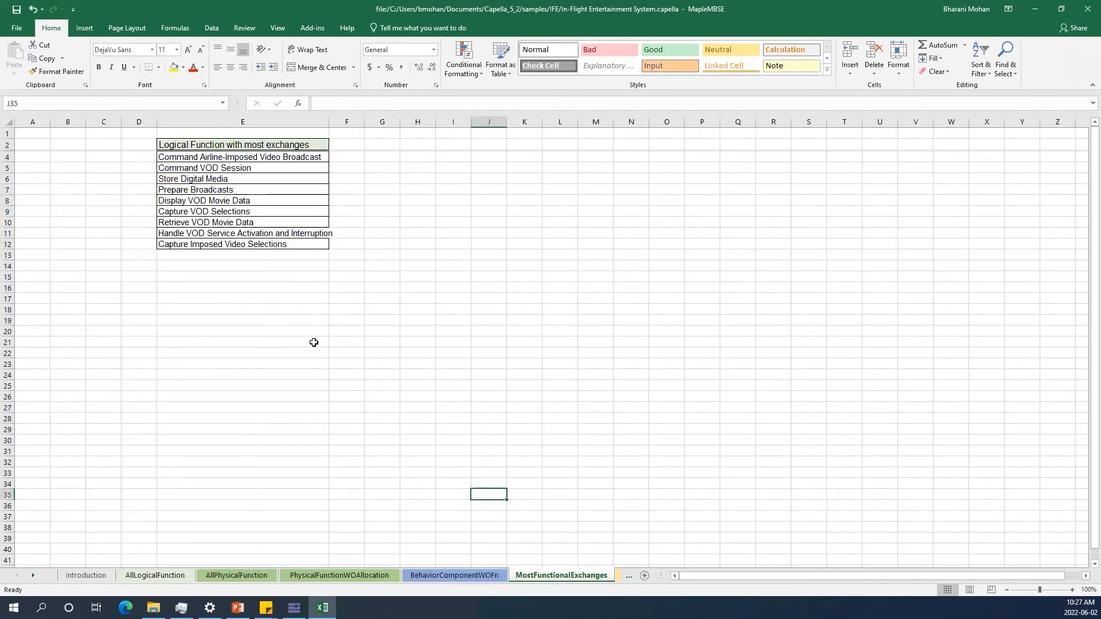
left_click_drag(229, 157, 233, 245)
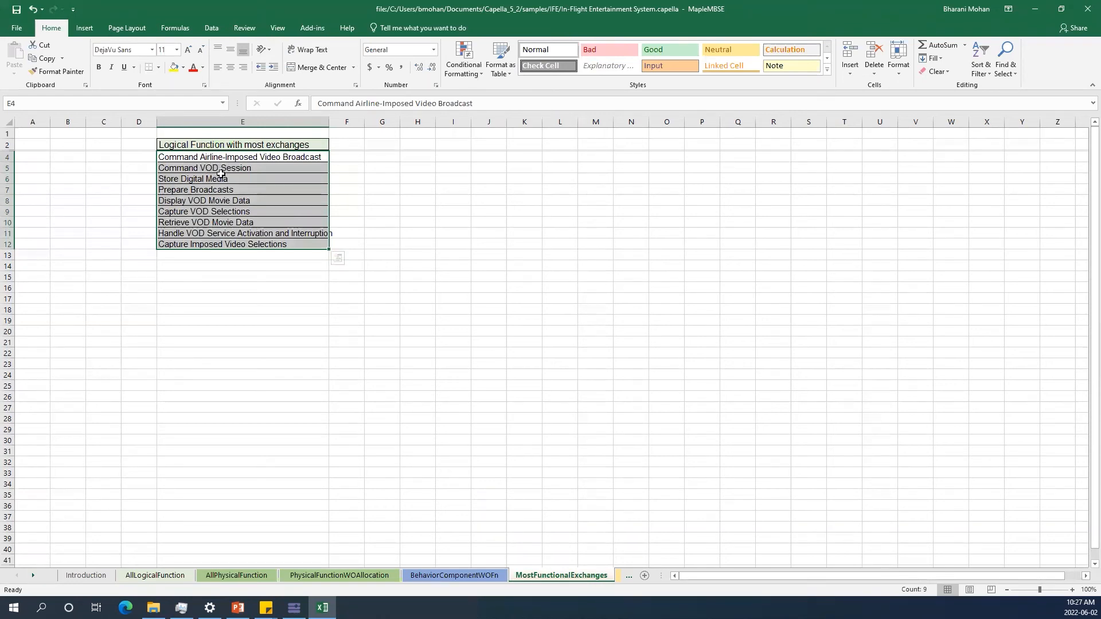
Clear the selection and reselect the logical function names listed on the MostFunctionalExchanges worksheet.
left_click(244, 265)
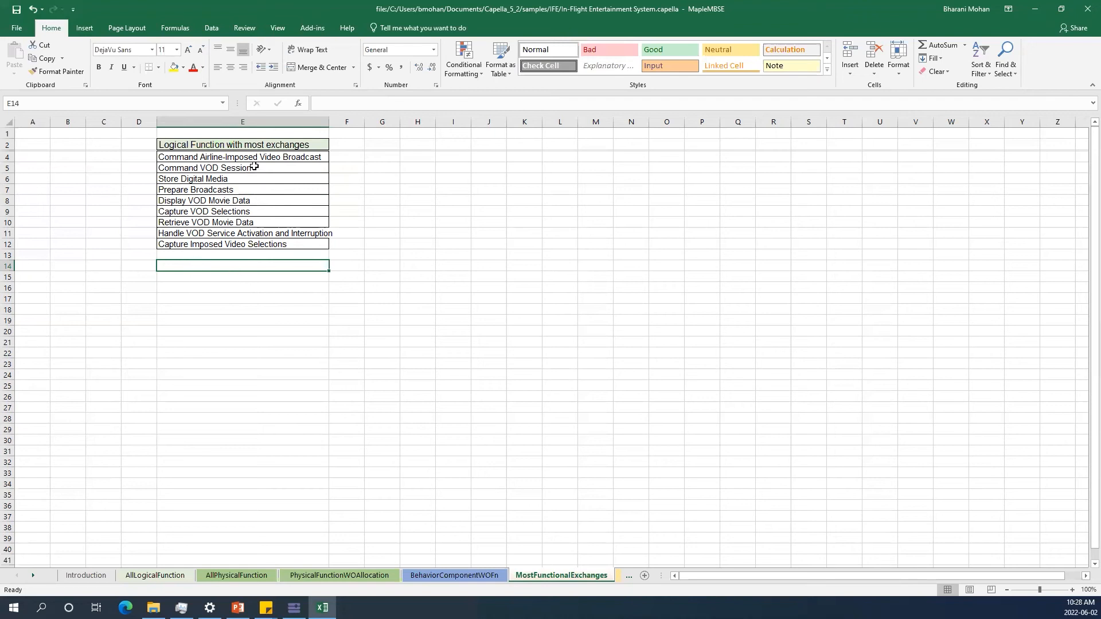
left_click_drag(261, 157, 260, 259)
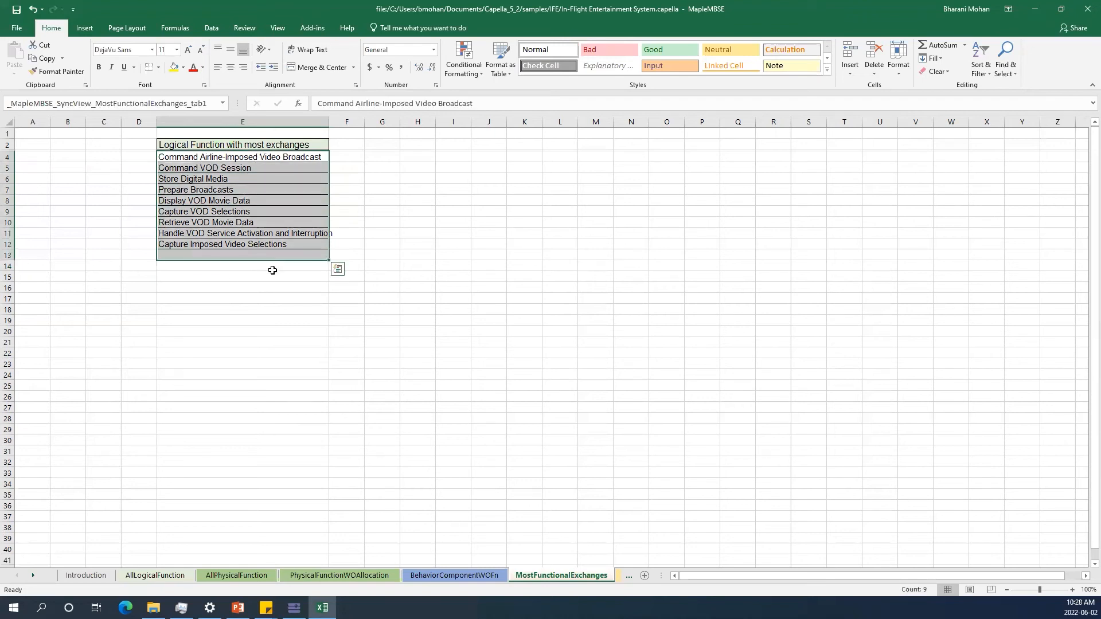
Open the NotRealizedPhysicalFunction worksheet and select its list of physical functions not realized to system functions.
left_click(616, 576)
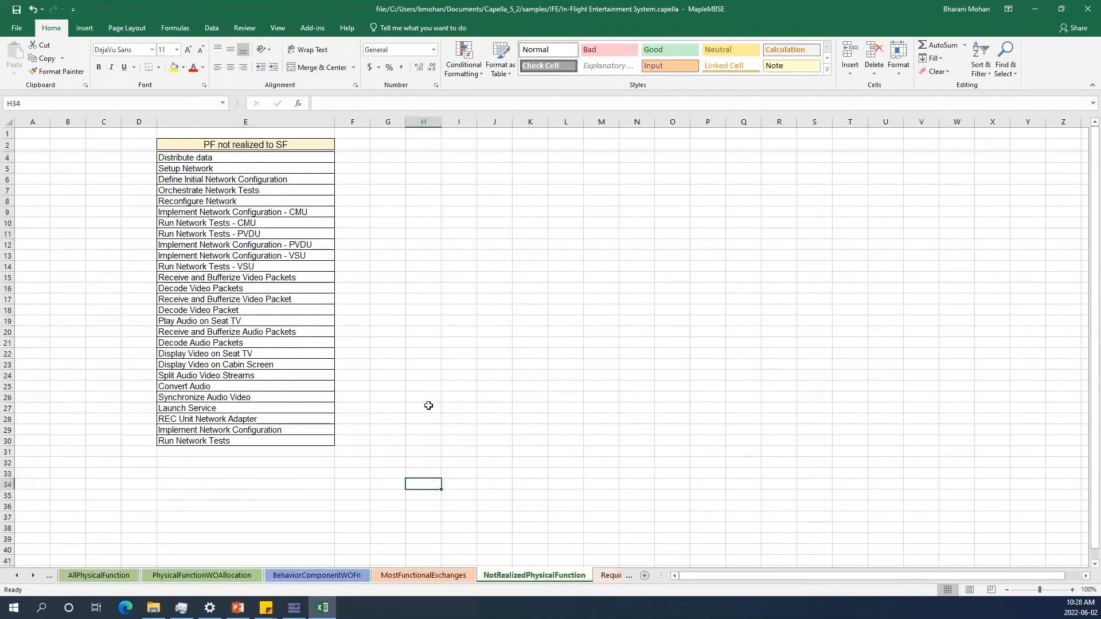
left_click_drag(266, 161, 284, 441)
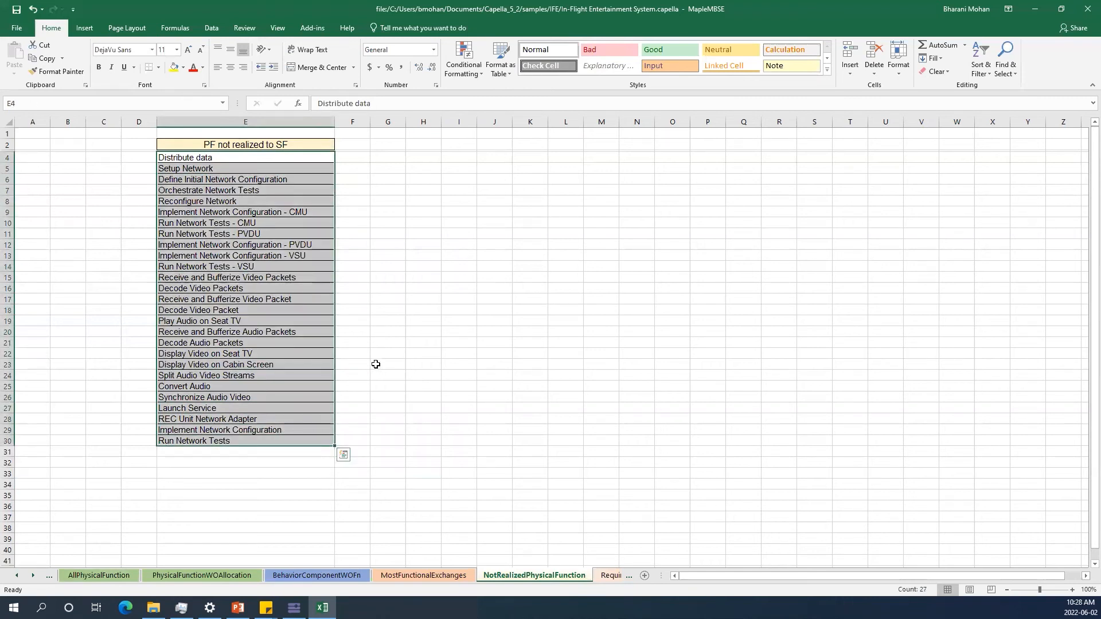
On the RequirementsTable worksheet, select the requirements table and autofit the Text column's width.
left_click(607, 578)
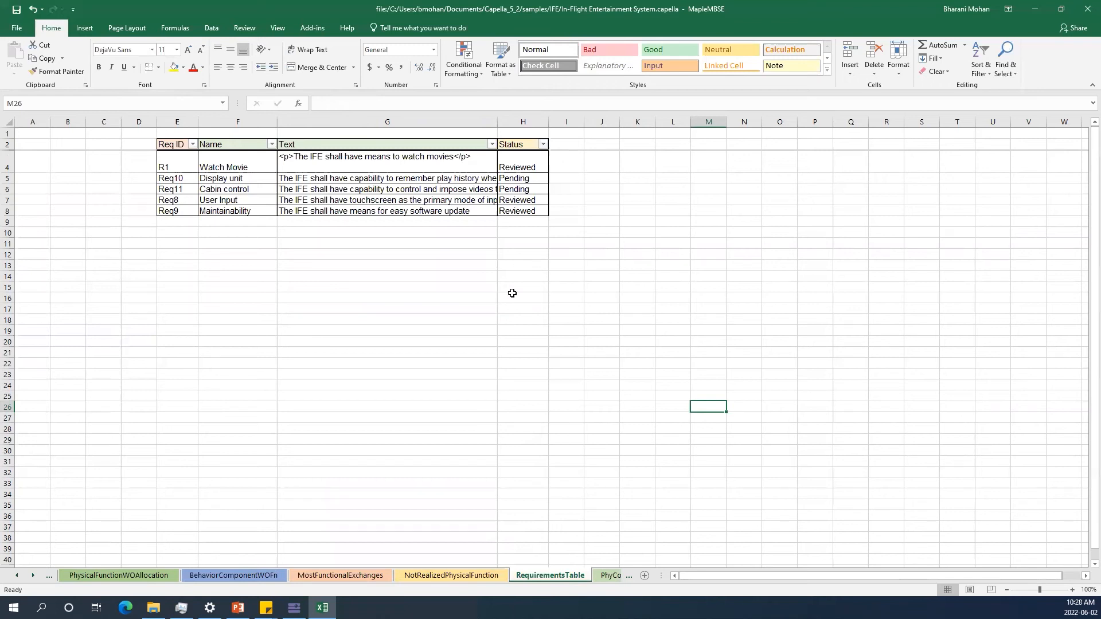
left_click_drag(174, 168, 516, 211)
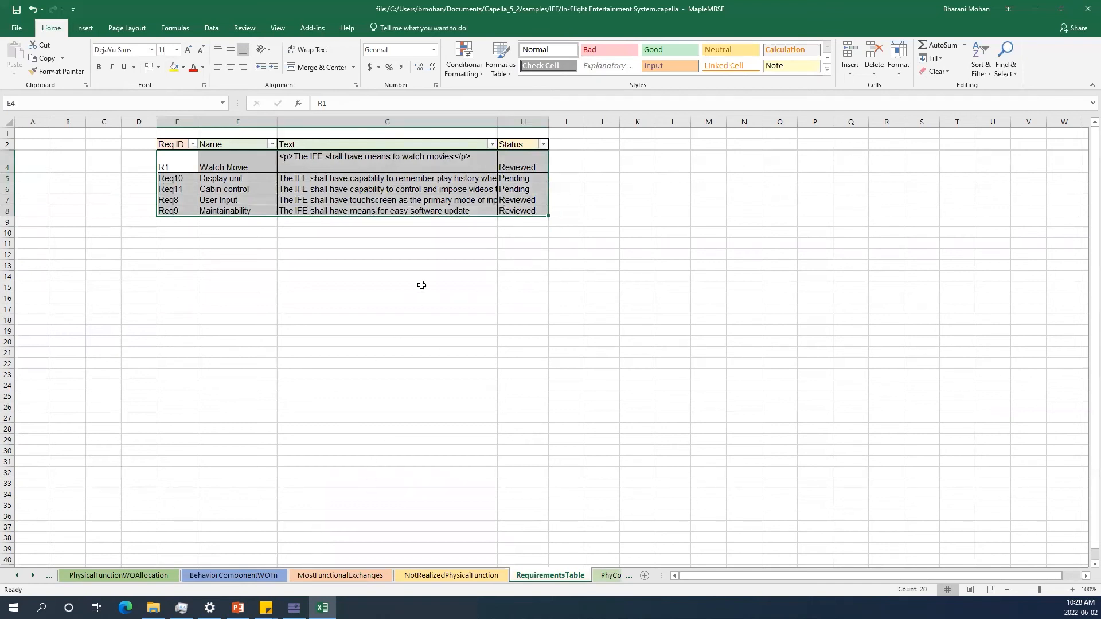
double_click(497, 122)
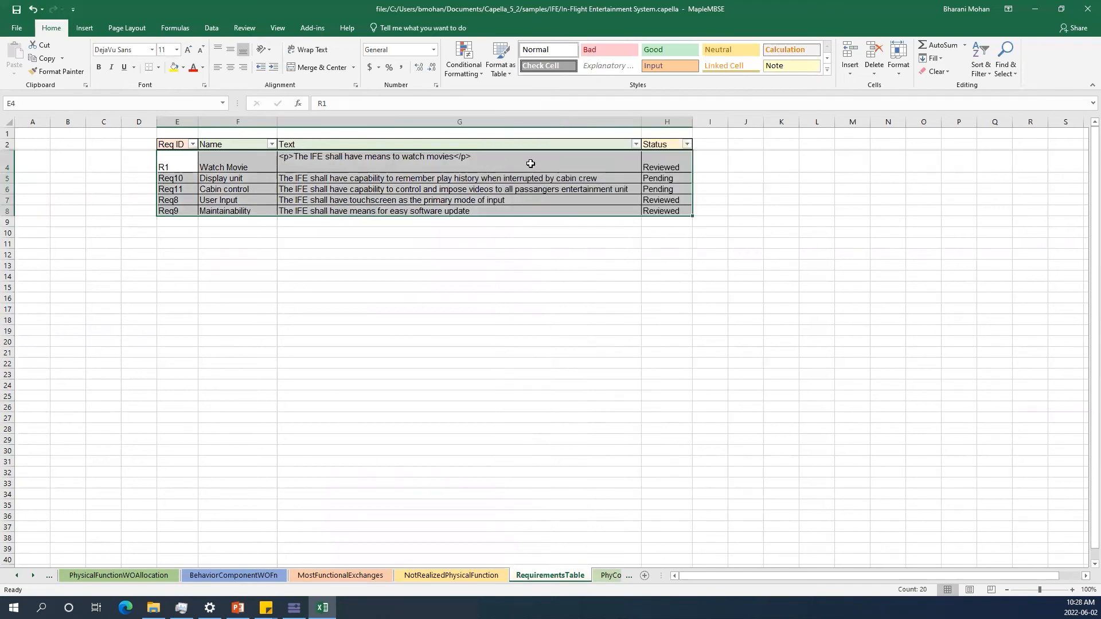
left_click(562, 267)
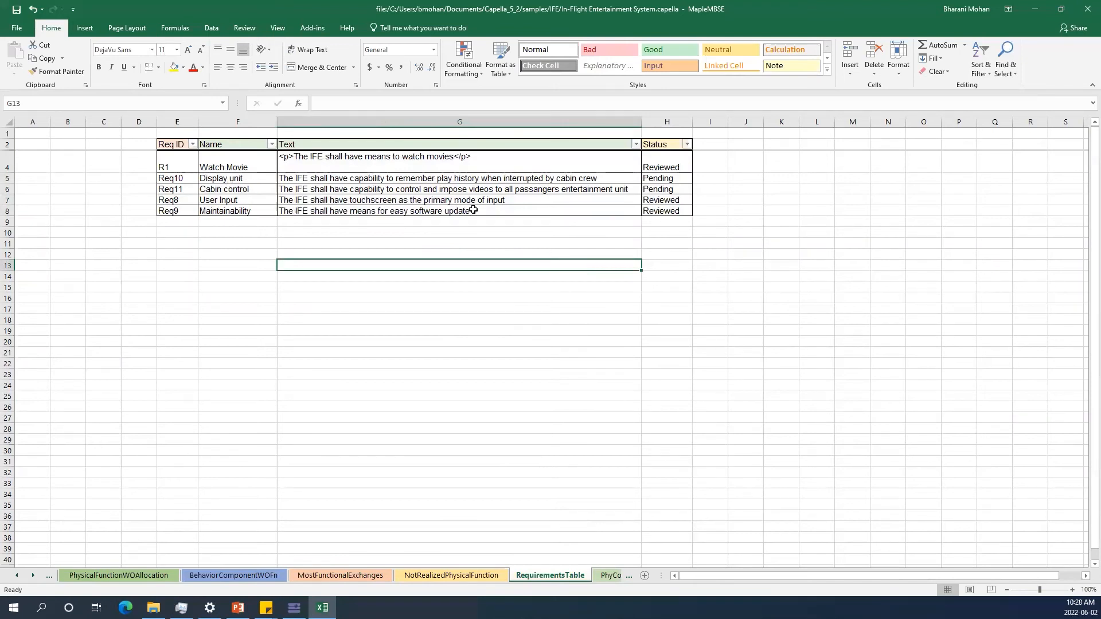
Select the first requirement's Status cell and switch to the Capella editor showing Predicates.MSE.
left_click(668, 166)
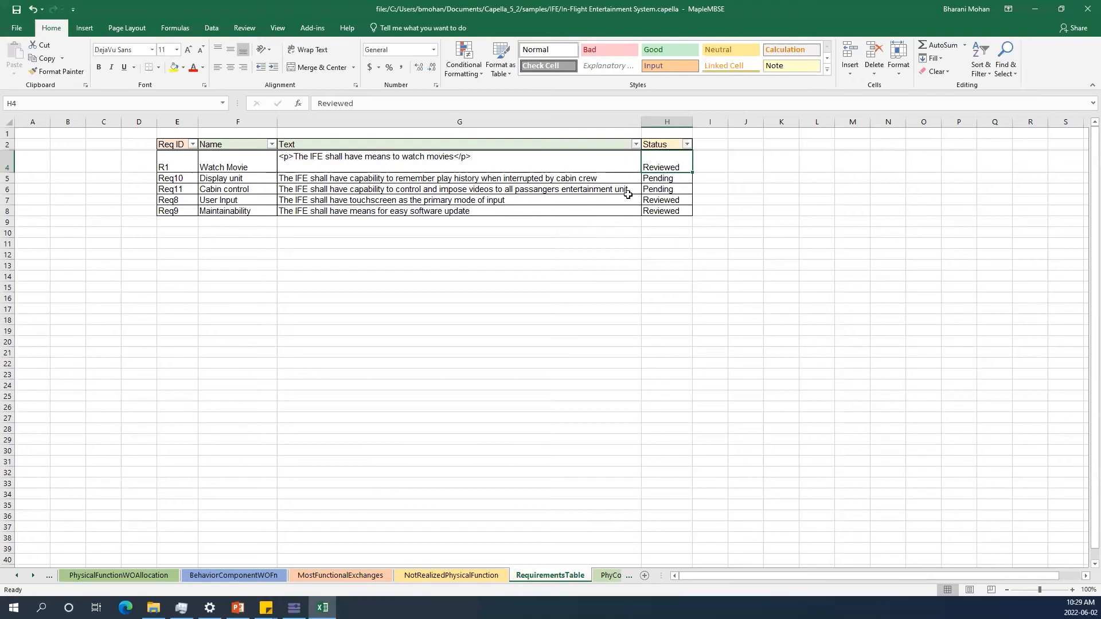
mouse_move(294, 608)
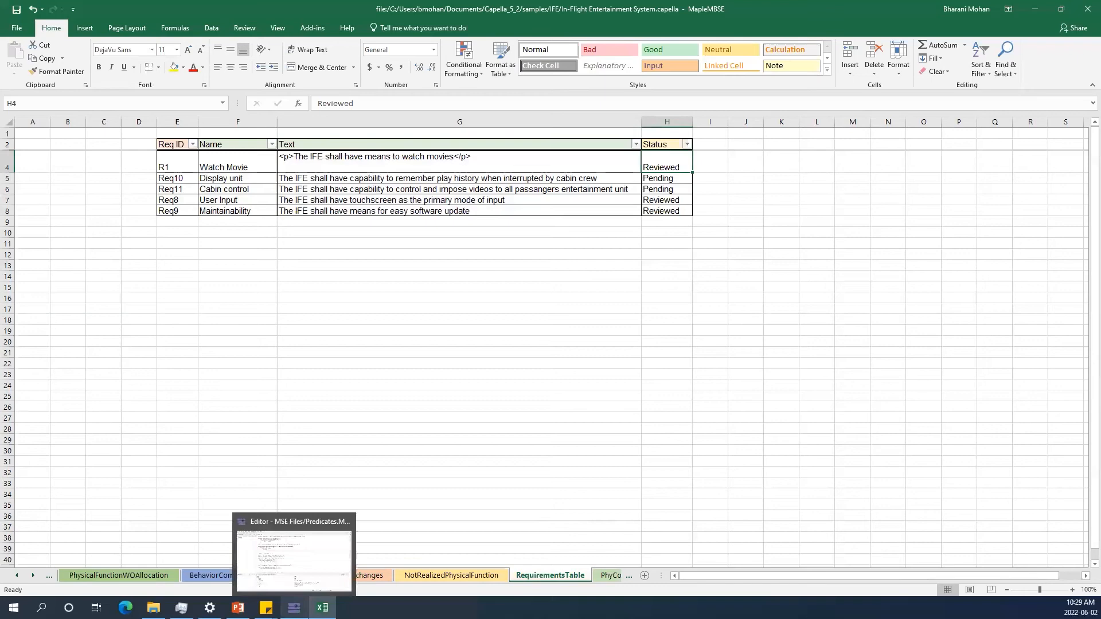
left_click(293, 553)
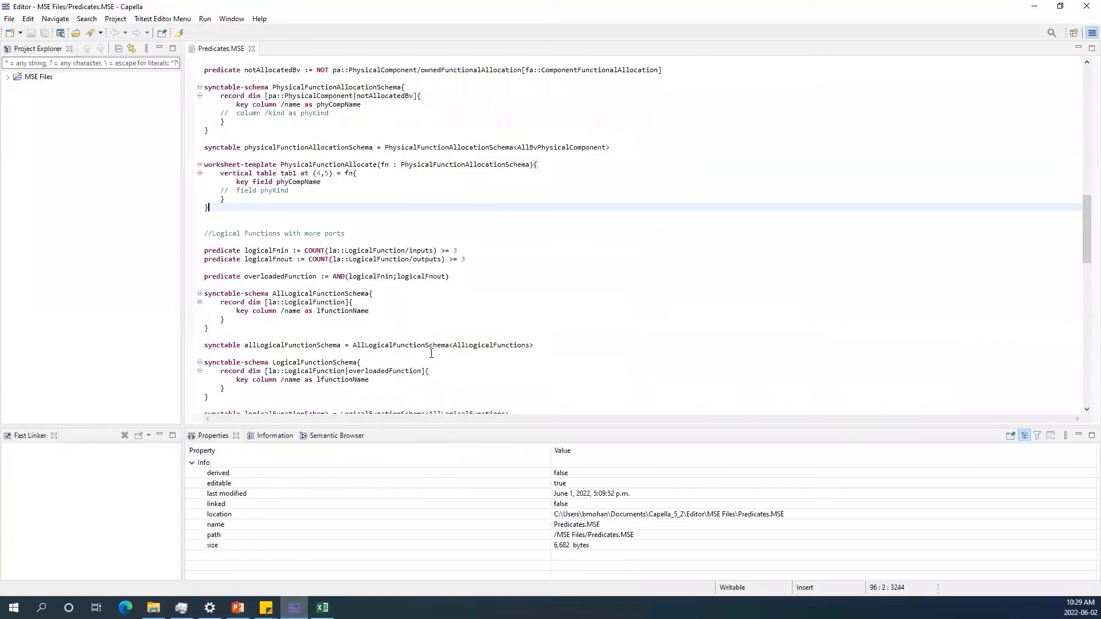
Scroll through Predicates.MSE to review the predicate, schema and requirements definitions.
scroll(278, 182, "up", 10)
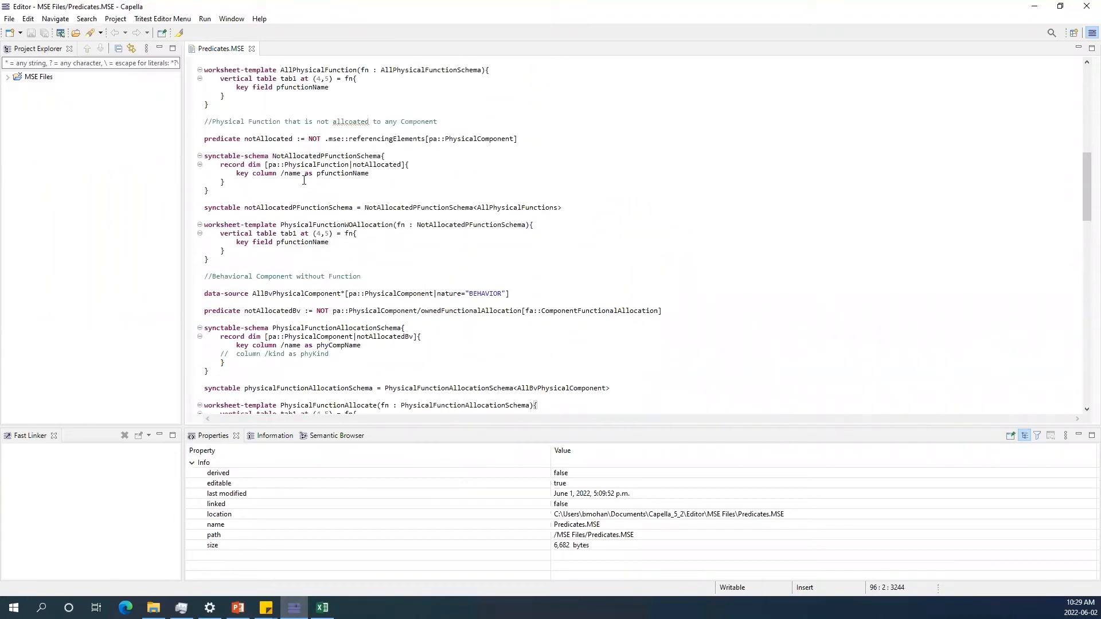
scroll(306, 180, "up", 4)
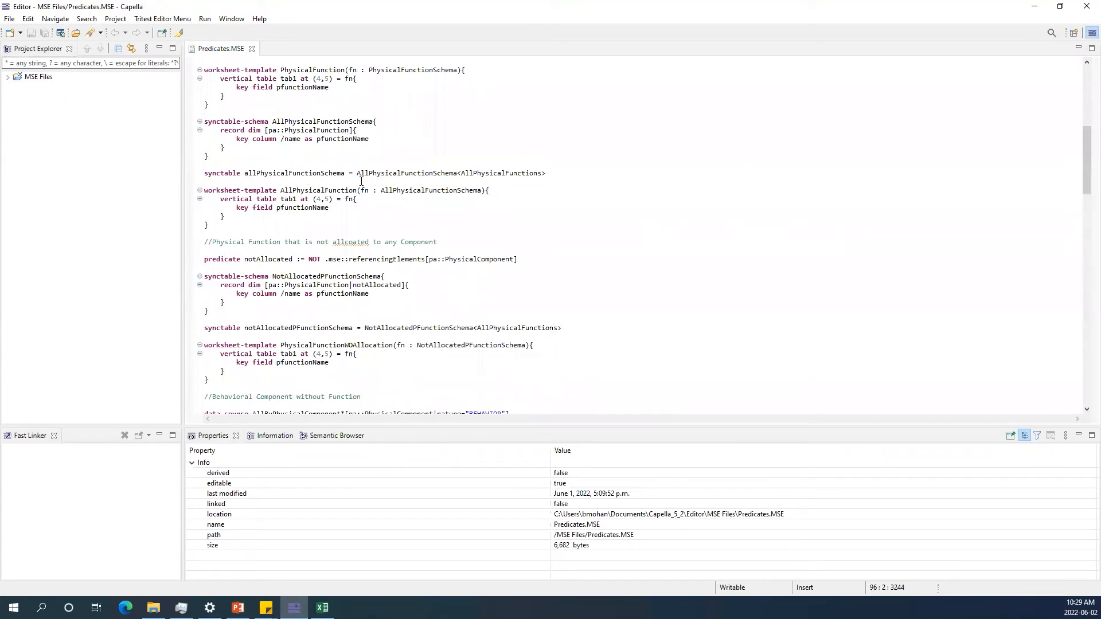
scroll(370, 180, "up", 9)
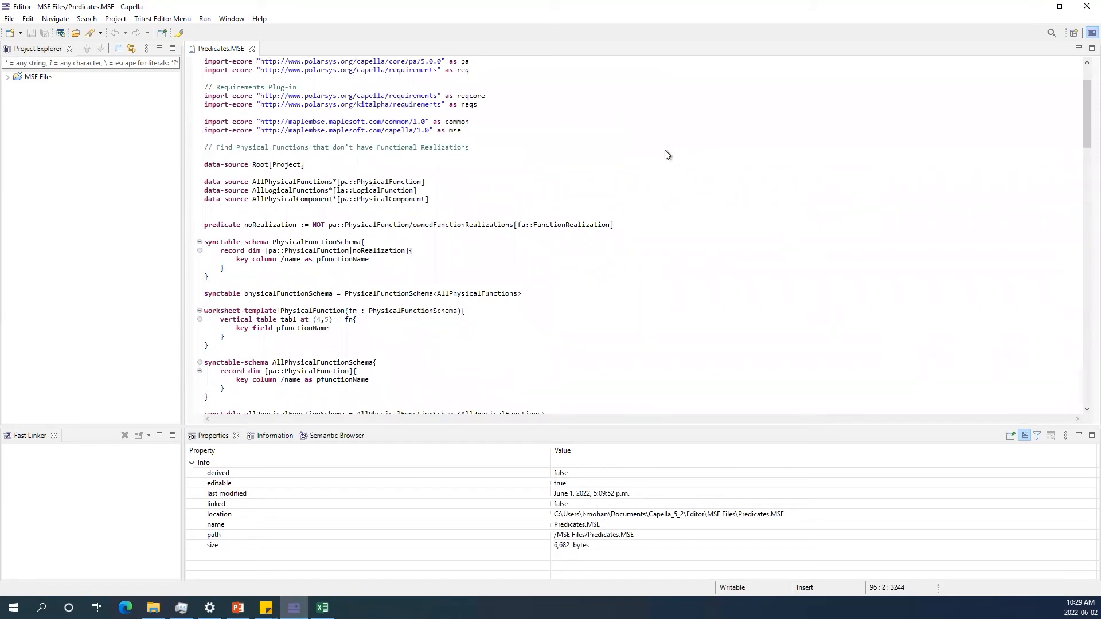
left_click(454, 227)
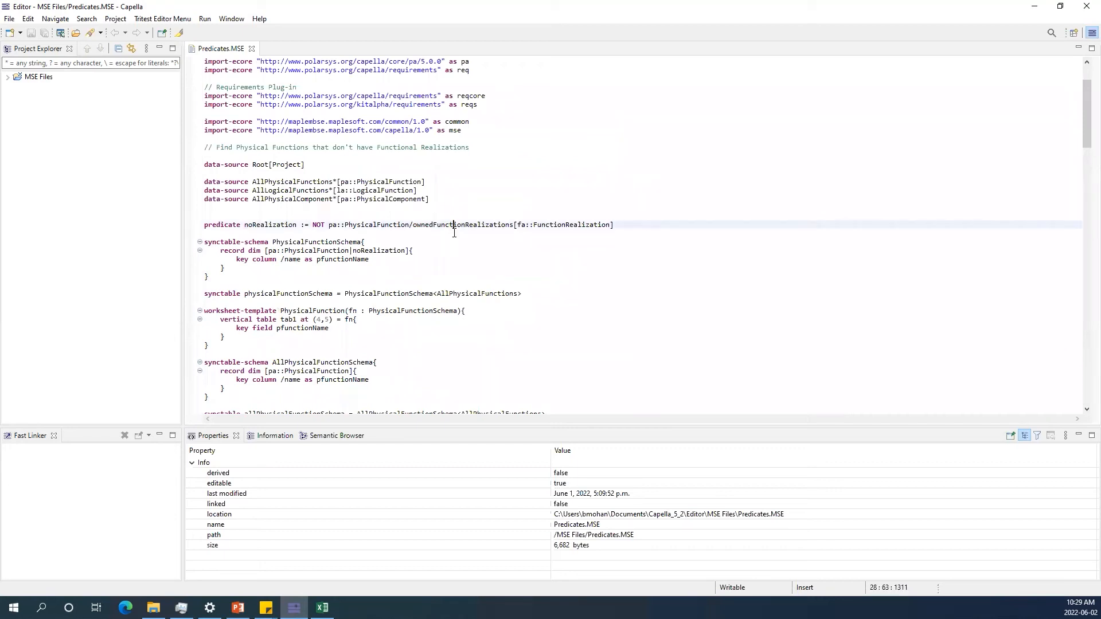
scroll(454, 232, "down", 6)
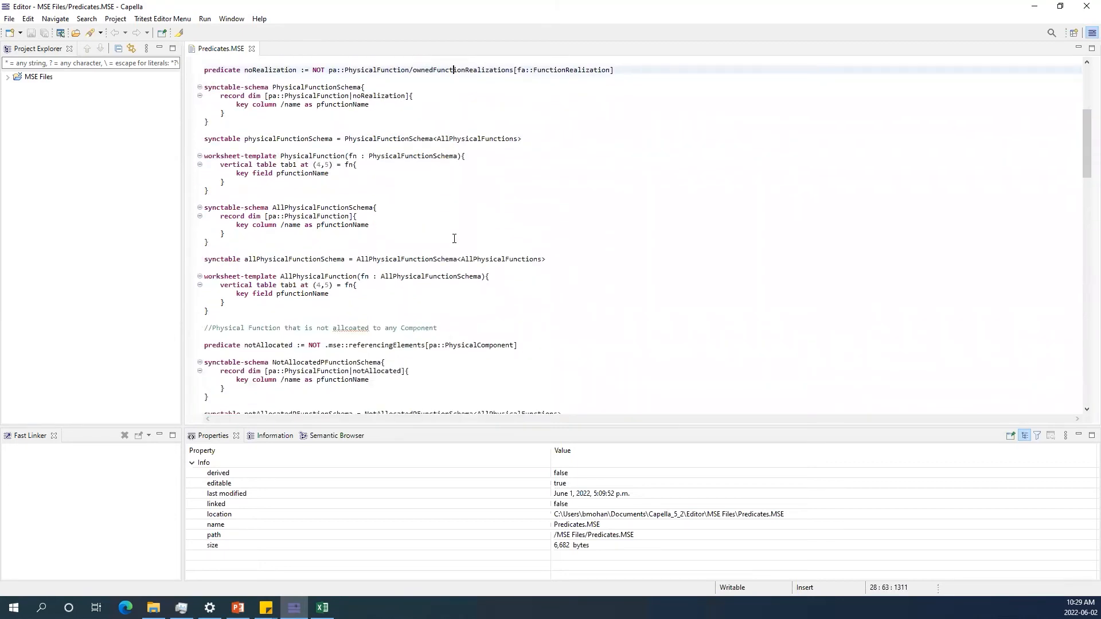
scroll(454, 239, "down", 7)
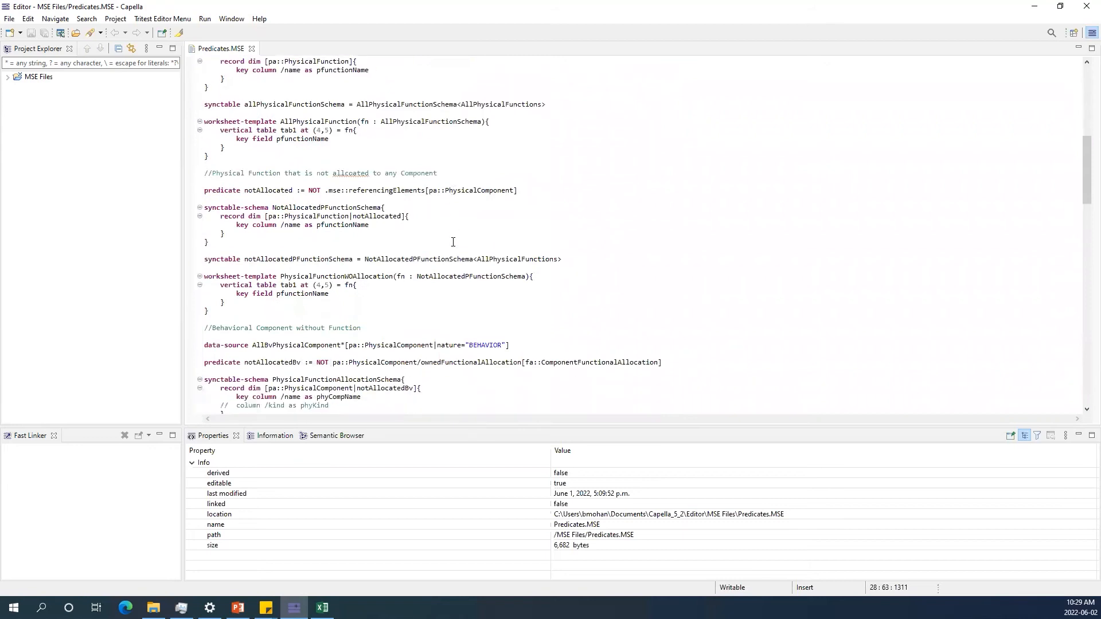
scroll(419, 230, "down", 14)
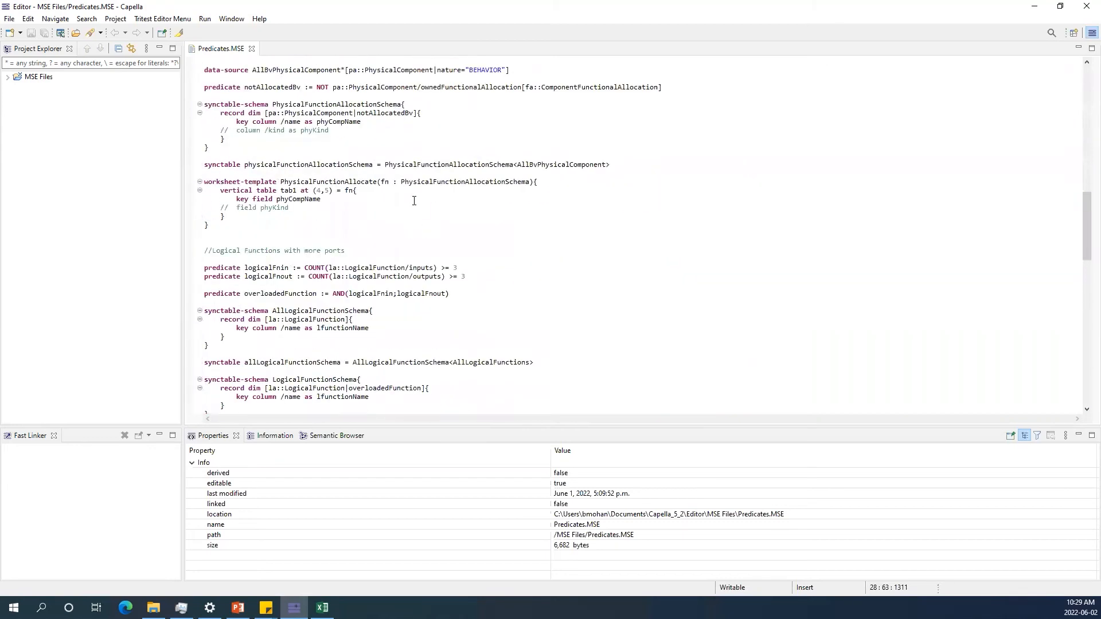
scroll(383, 217, "down", 20)
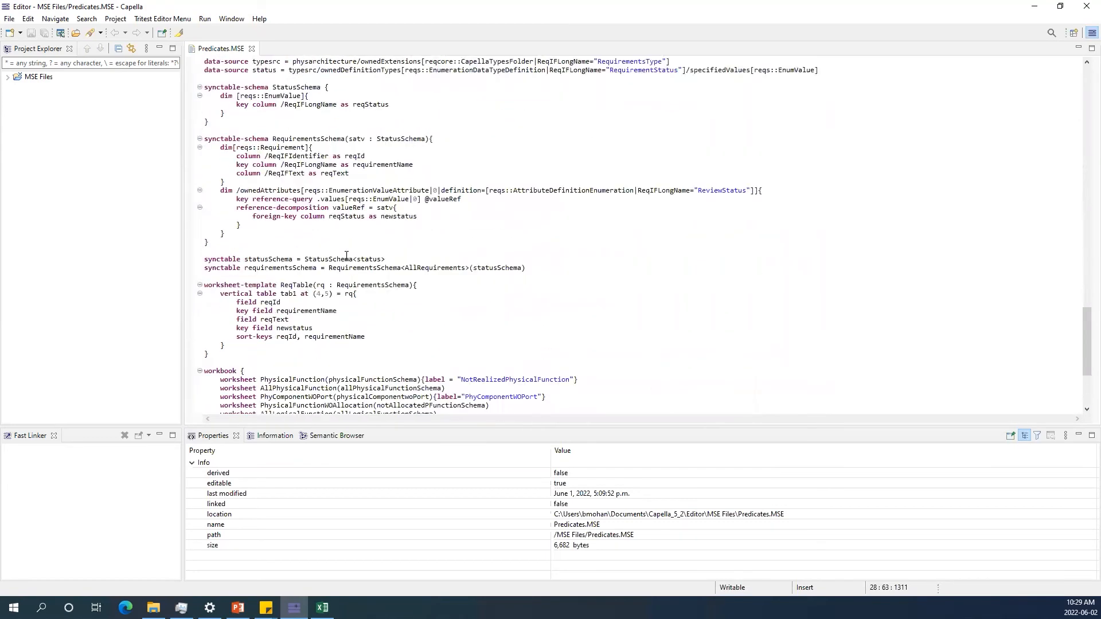
scroll(261, 192, "up", 2)
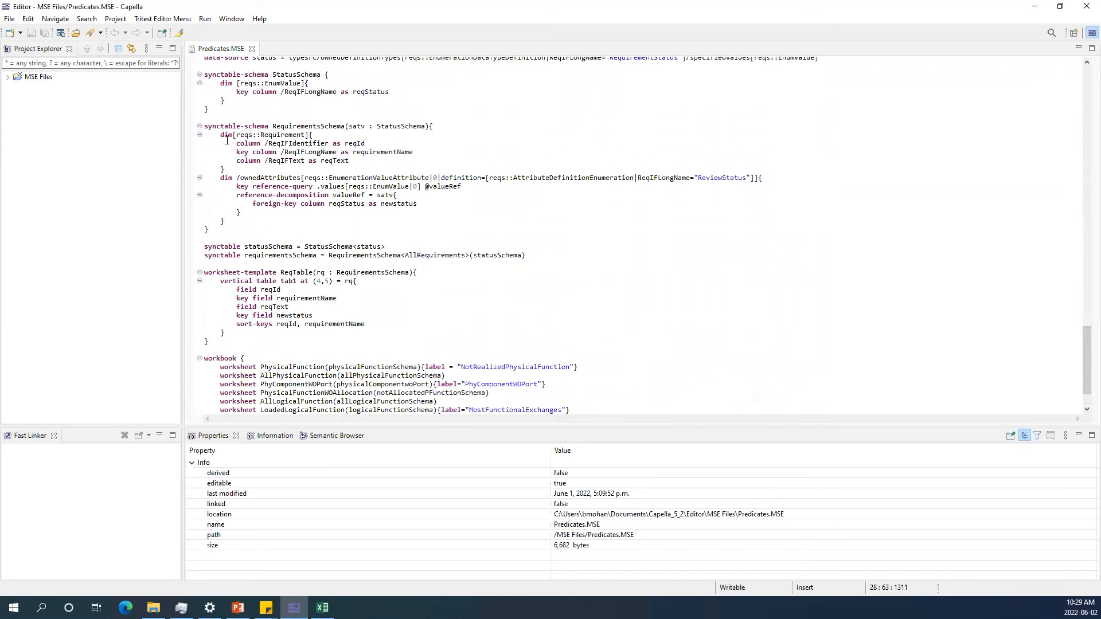
left_click(304, 126)
scroll(332, 170, "up", 2)
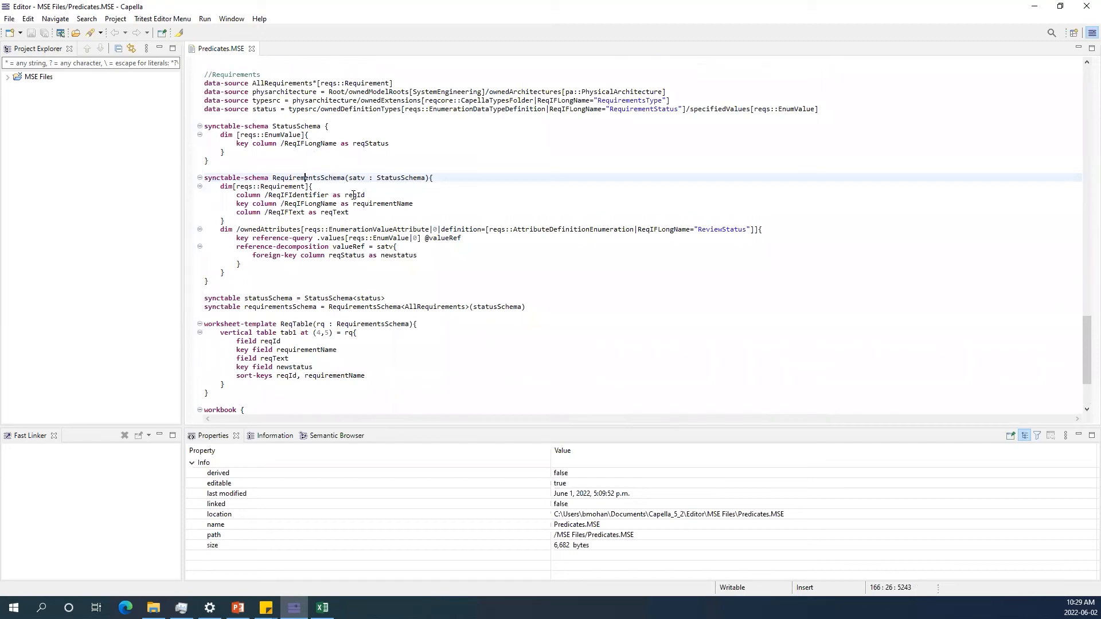
mouse_move(354, 195)
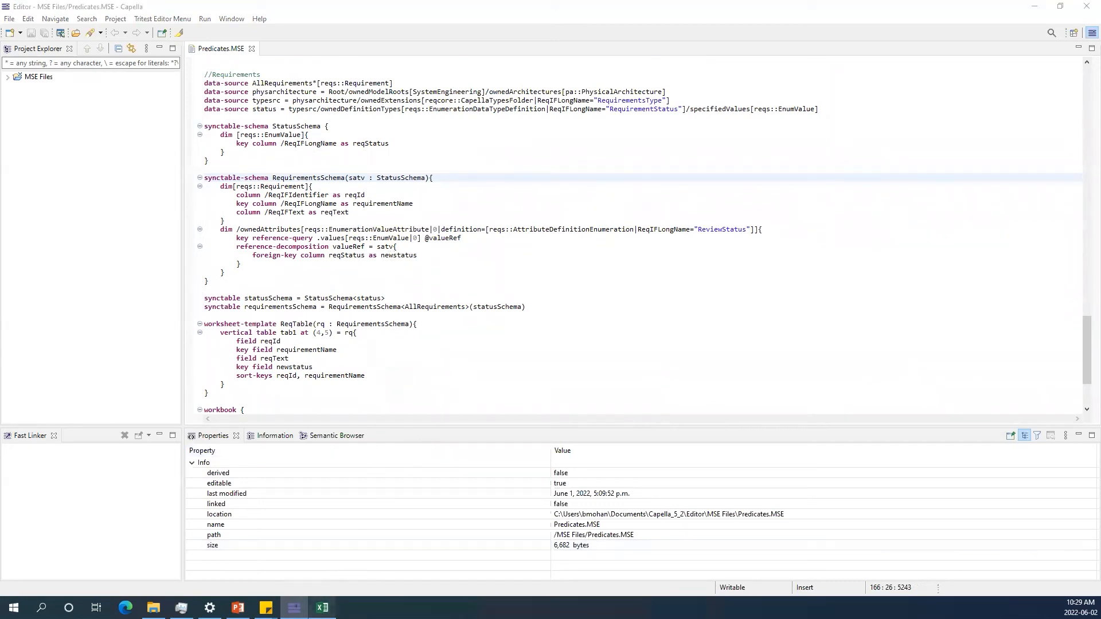
Insert blank lines below the requirements data-source declarations in Predicates.MSE.
left_click(322, 608)
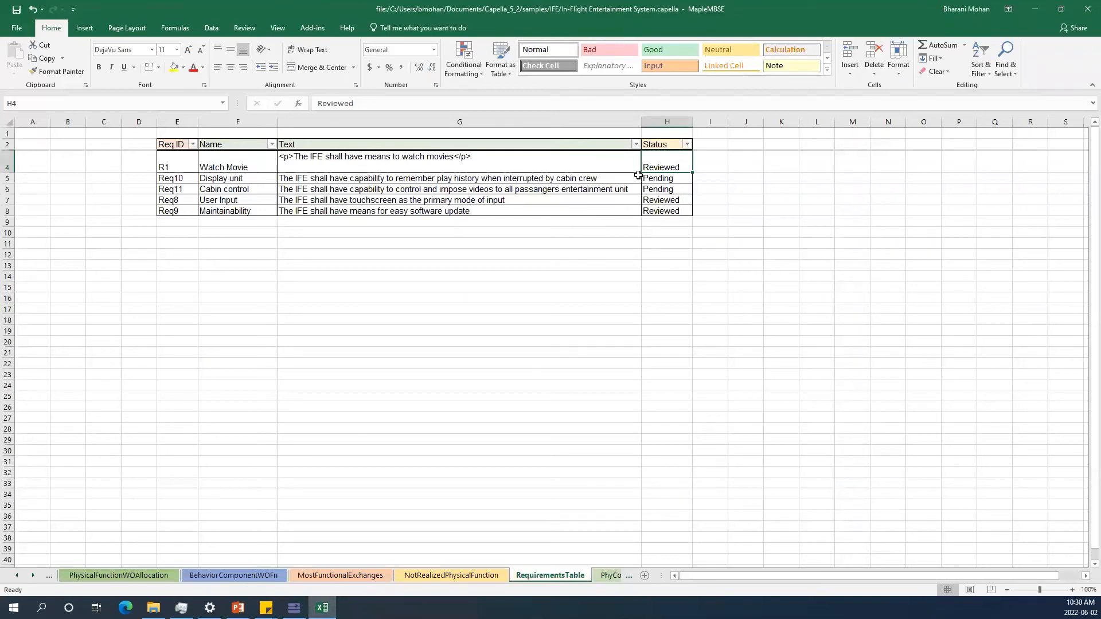
left_click(1036, 10)
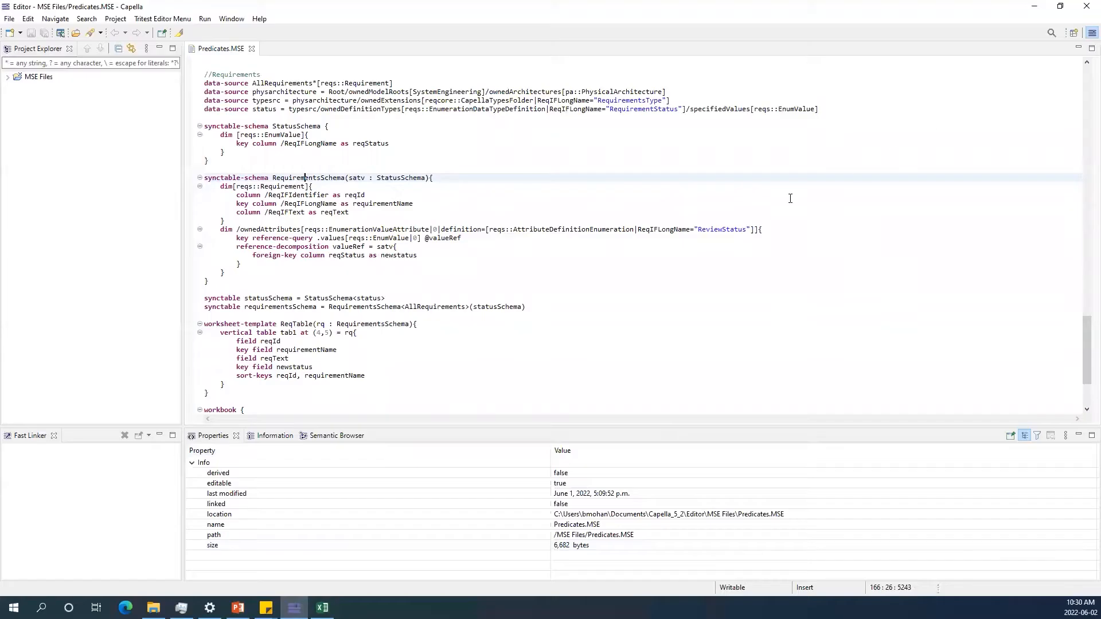
left_click(241, 117)
key("Return")
key("Return")
key("Up")
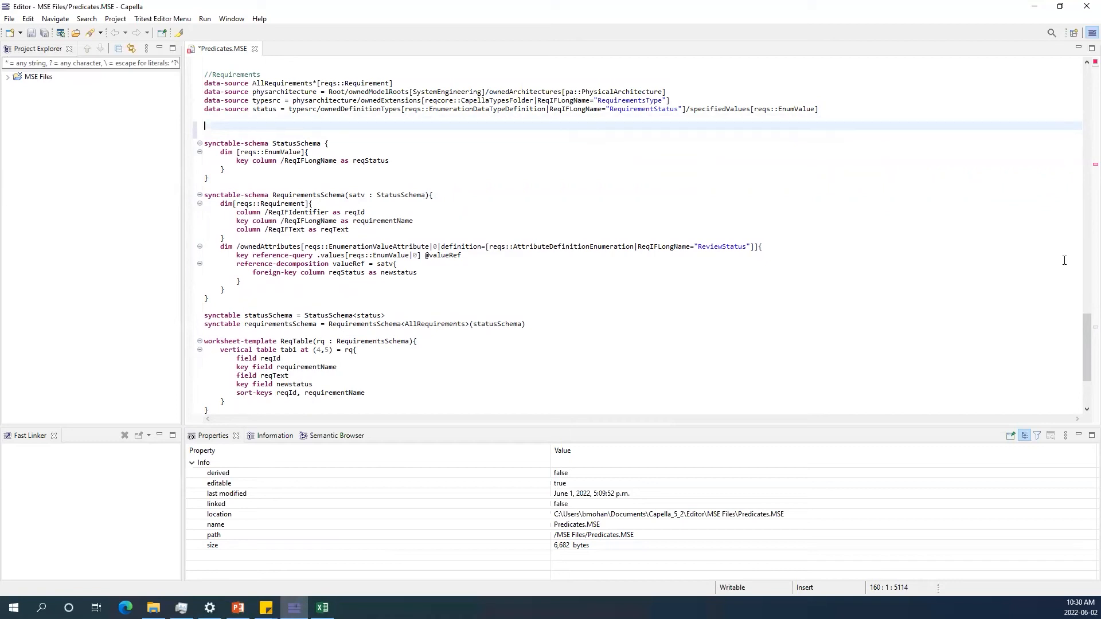
Start a new predicate declaration named statusofReq := using code completion.
left_click(279, 135)
key("Up")
type("pred")
key("ctrl+space")
key("Return")
type("statu")
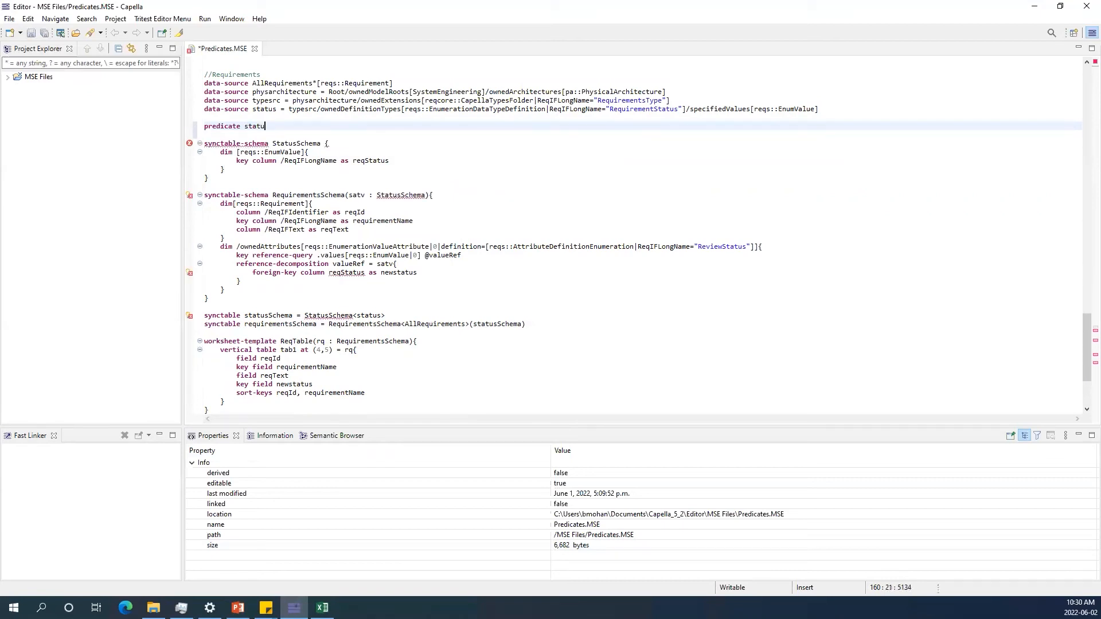
type("sofReq :=")
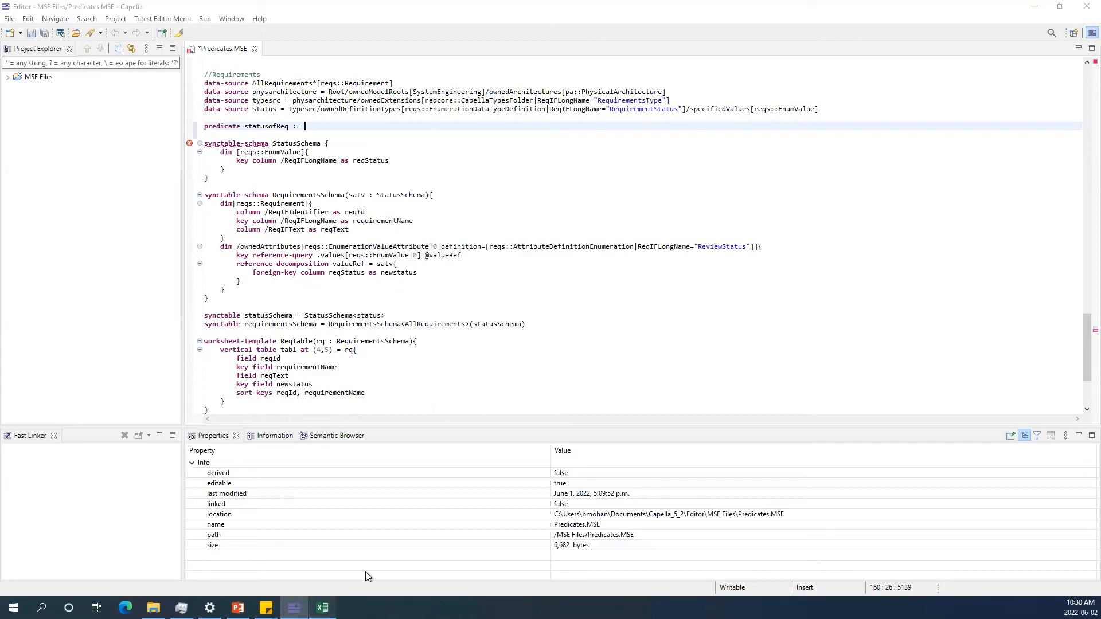
Select the Status values of the requirements table in the spreadsheet, then return to the editor.
left_click(322, 607)
left_click(667, 122)
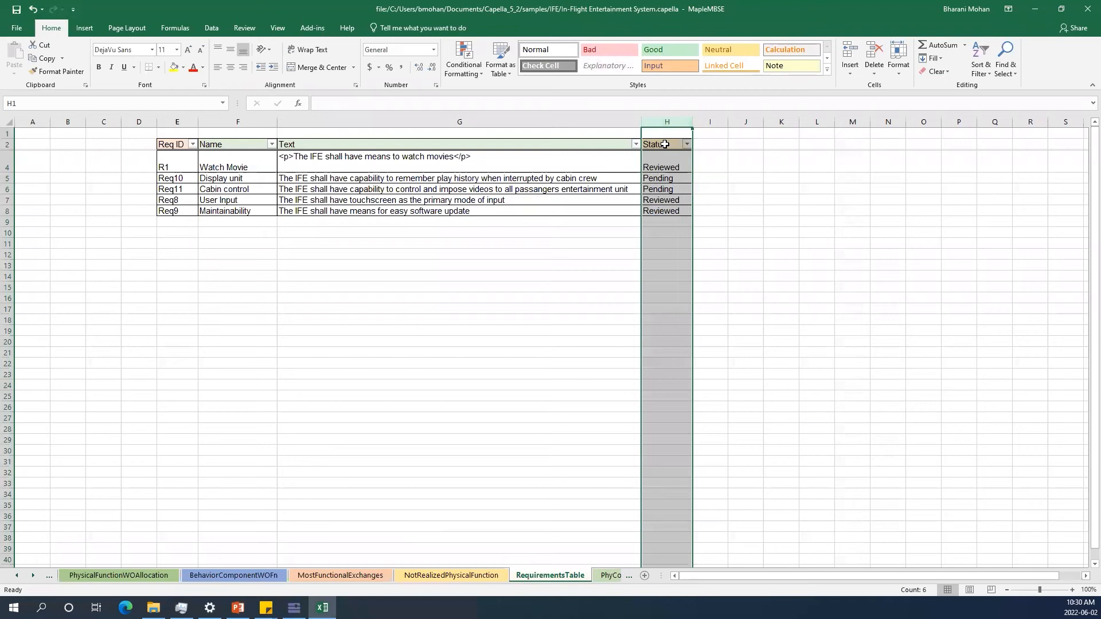
left_click_drag(668, 167, 672, 211)
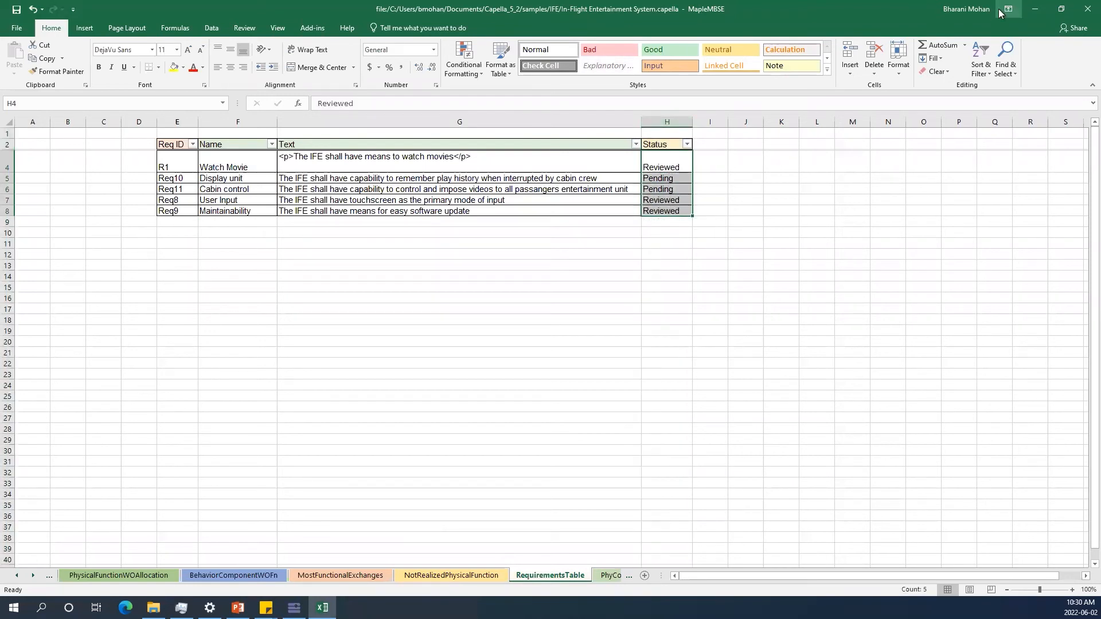
left_click(1034, 8)
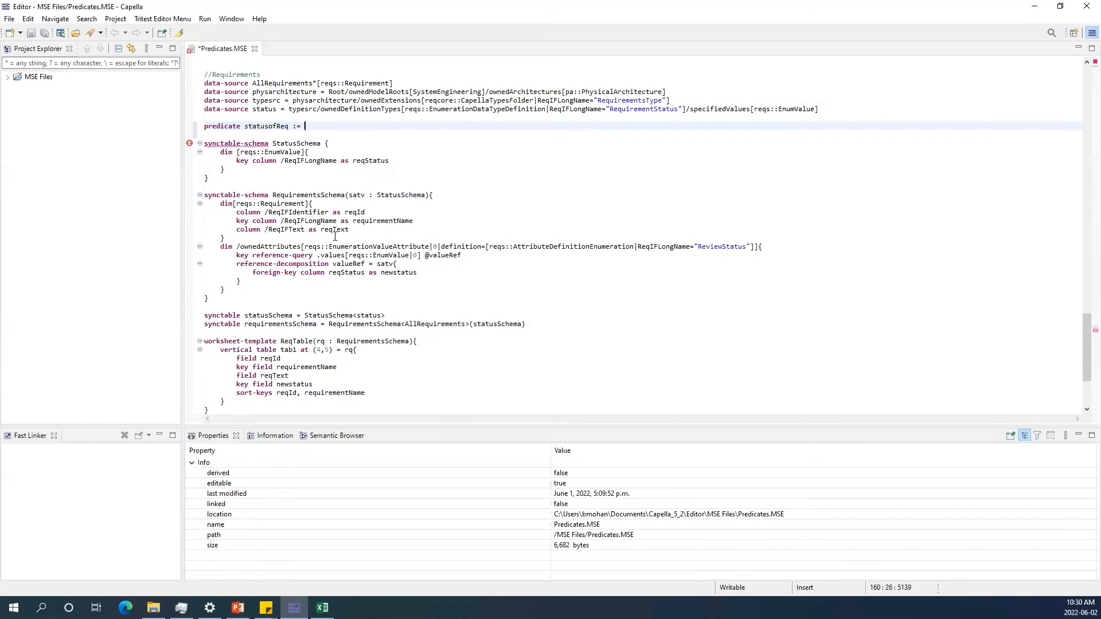
Copy reqs::EnumerationValueAttribute from the ownedAttributes dimension into the statusofReq predicate.
double_click(355, 248)
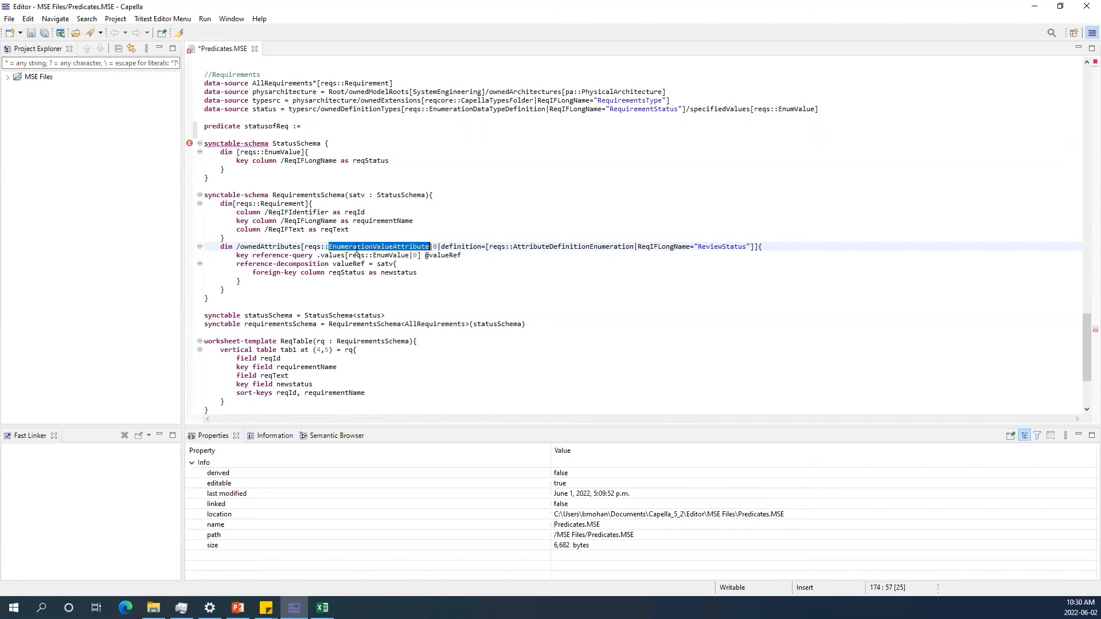
left_click_drag(305, 246, 430, 247)
key("ctrl+c")
left_click(304, 126)
key("ctrl+v")
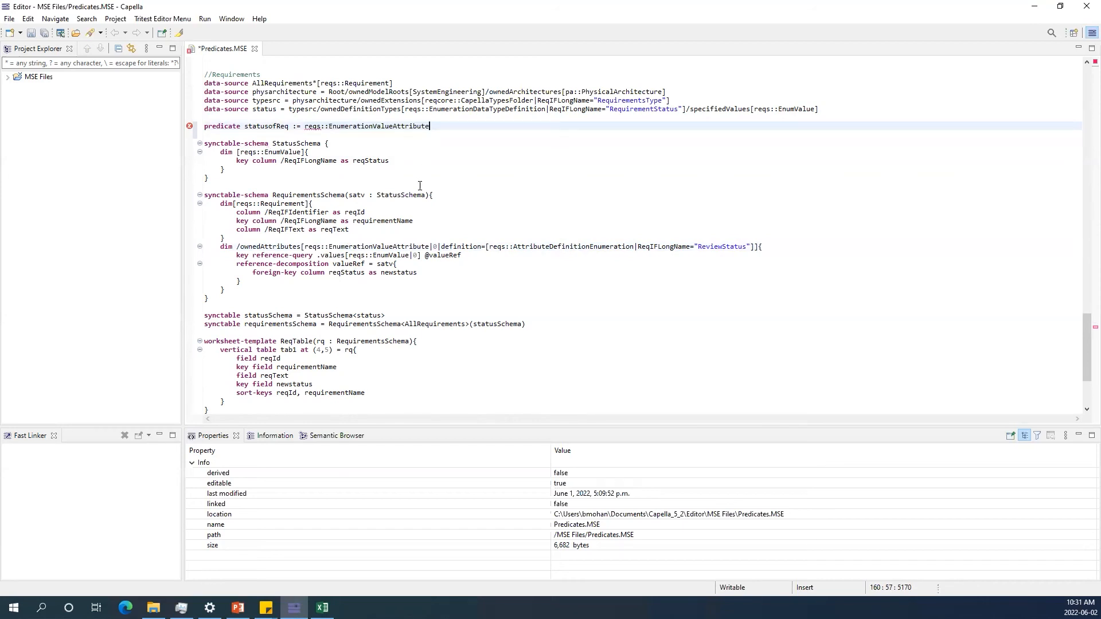
Copy .values from the reference-query line and append it to the statusofReq predicate.
left_click(317, 255)
left_click_drag(317, 255, 345, 256)
key("ctrl+c")
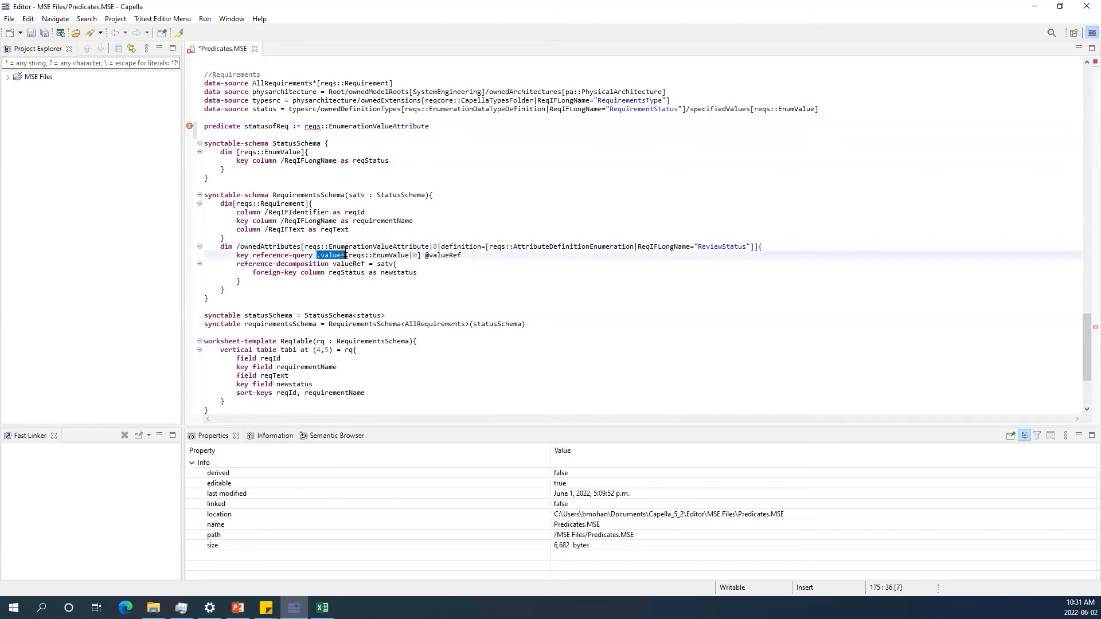
left_click(426, 128)
key("ctrl+v")
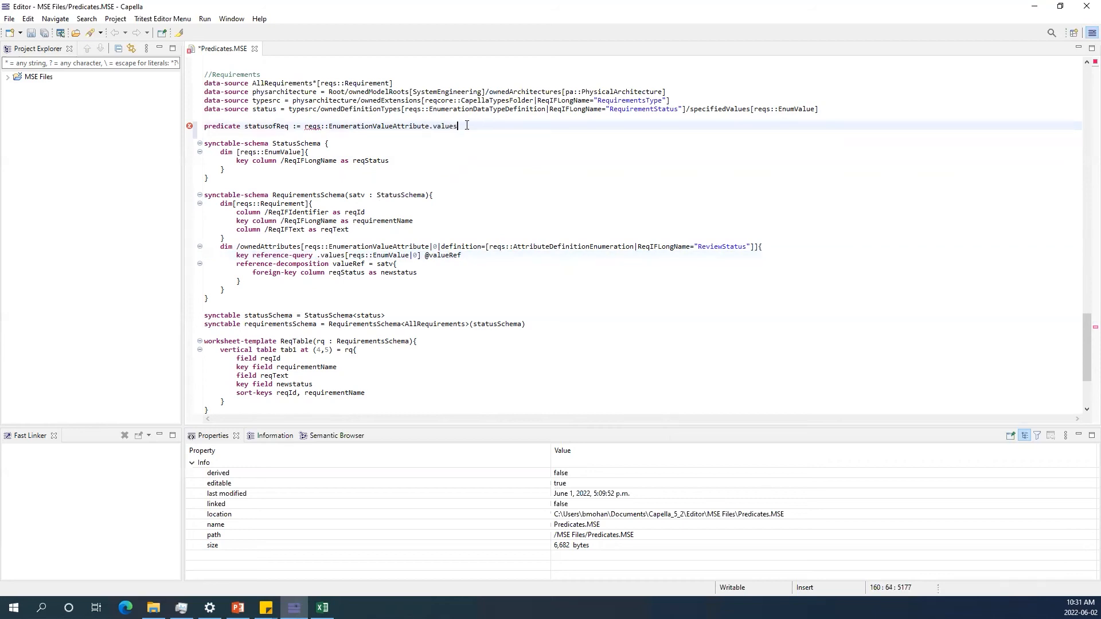
Copy the [reqs::EnumValue] type filter from the reference-query line and append it to the statusofReq predicate.
left_click_drag(345, 255, 422, 255)
key("ctrl+c")
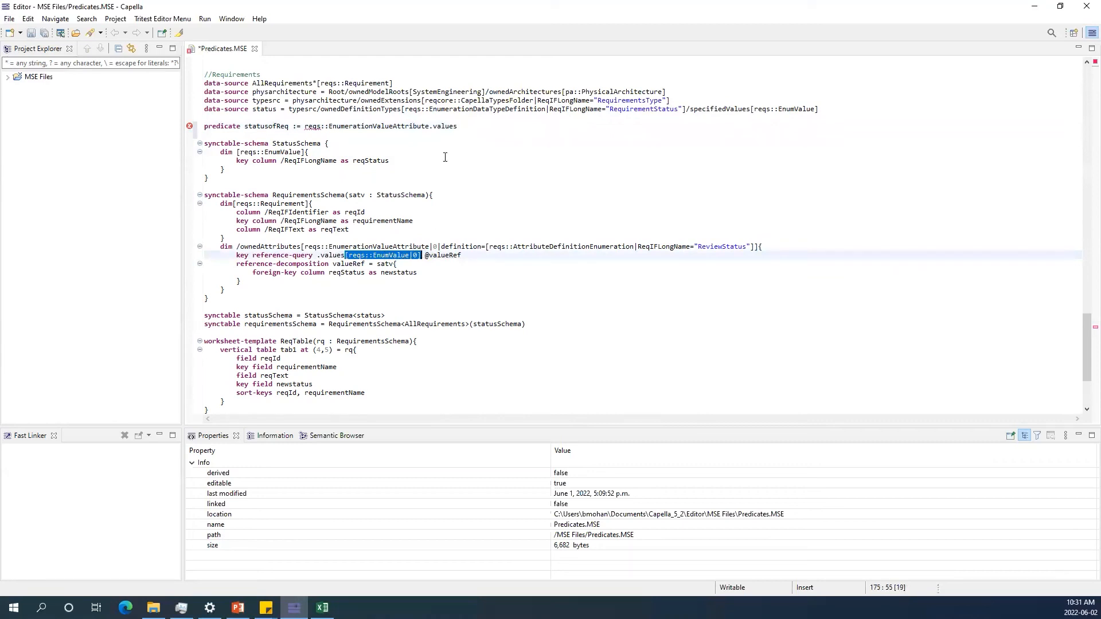
left_click(462, 128)
key("ctrl+v")
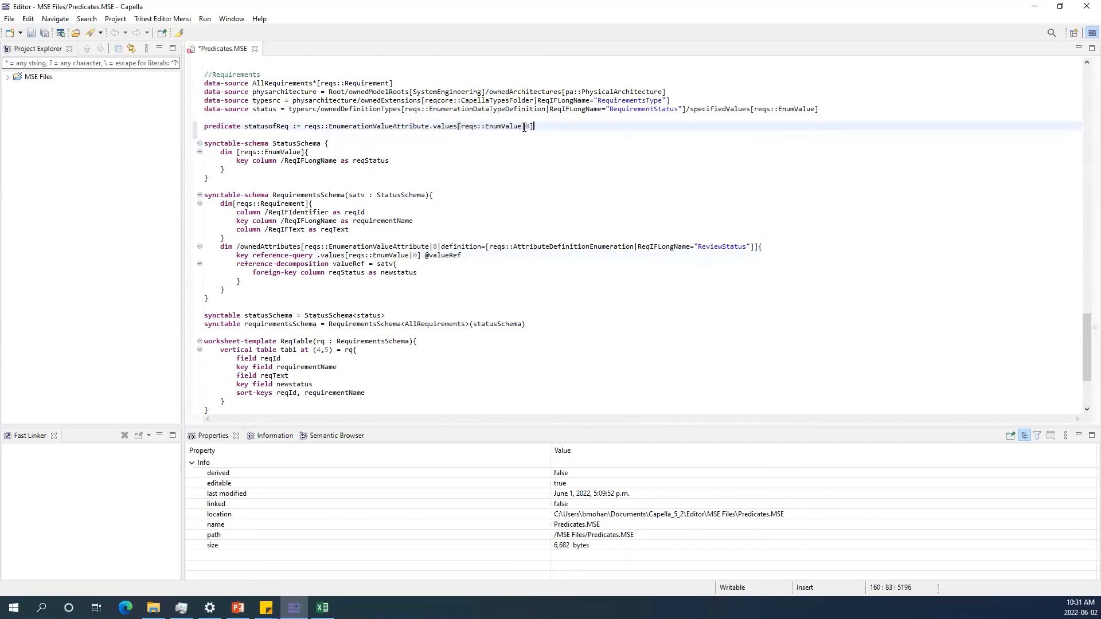
key("BackSpace")
key("BackSpace")
double_click(275, 134)
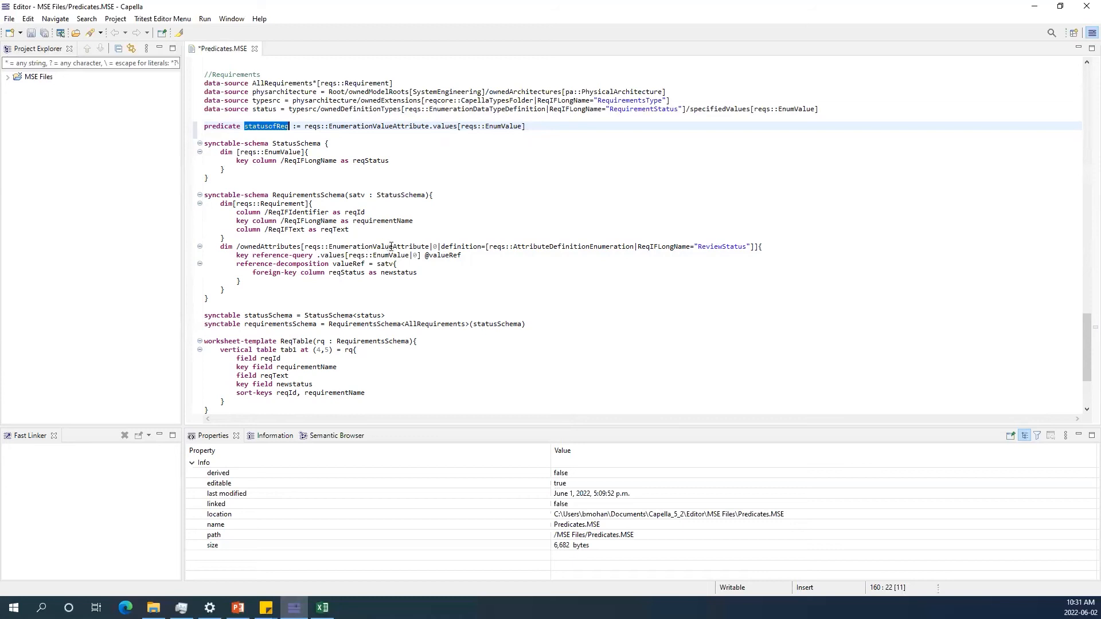
double_click(382, 126)
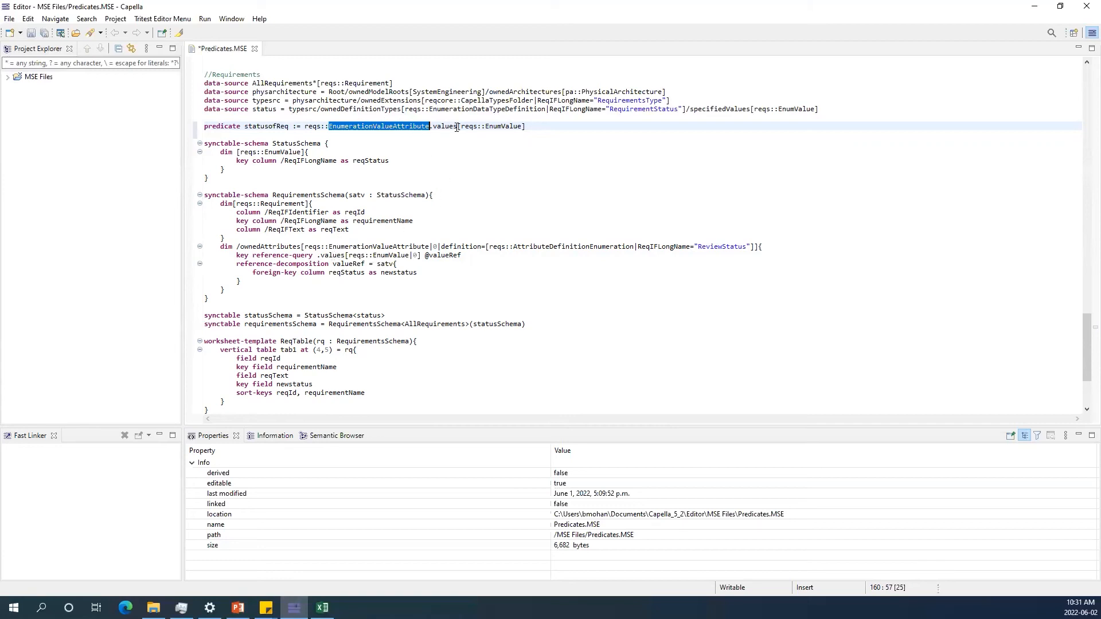
Add the condition |ReqIFLongName="Reviewed" to the statusofReq predicate's EnumValue filter using code completion.
left_click(519, 126)
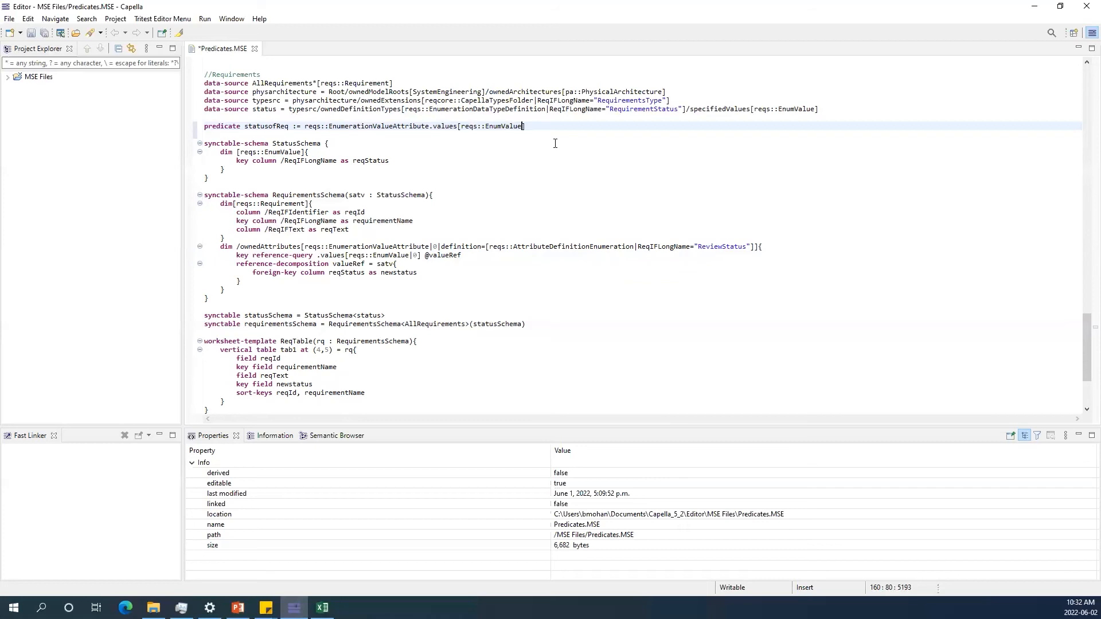
type("|")
key("ctrl+space")
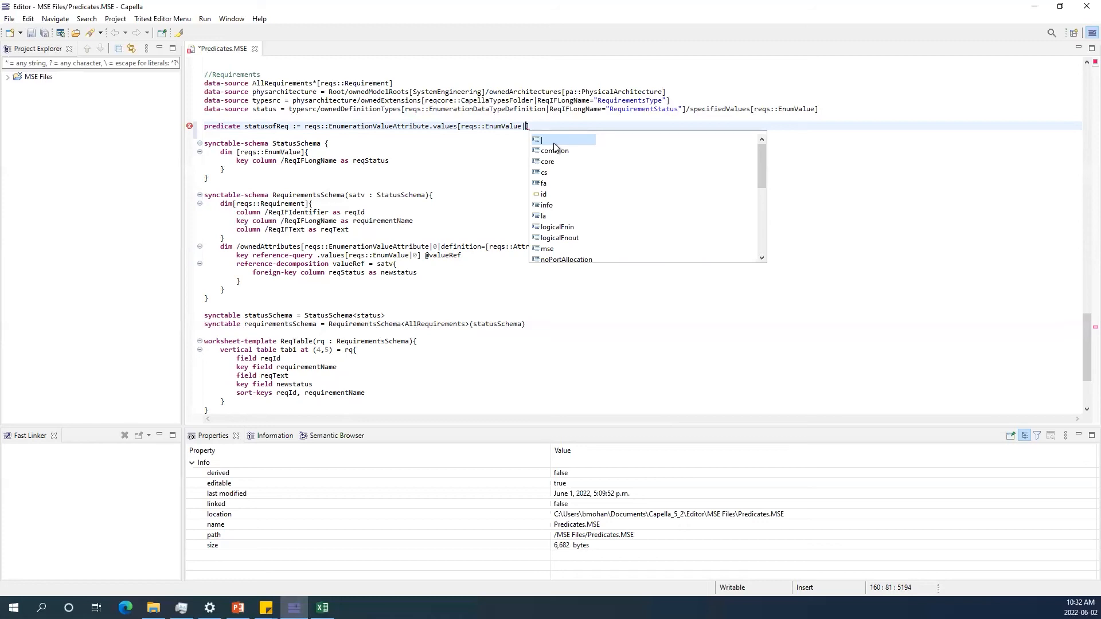
type("re")
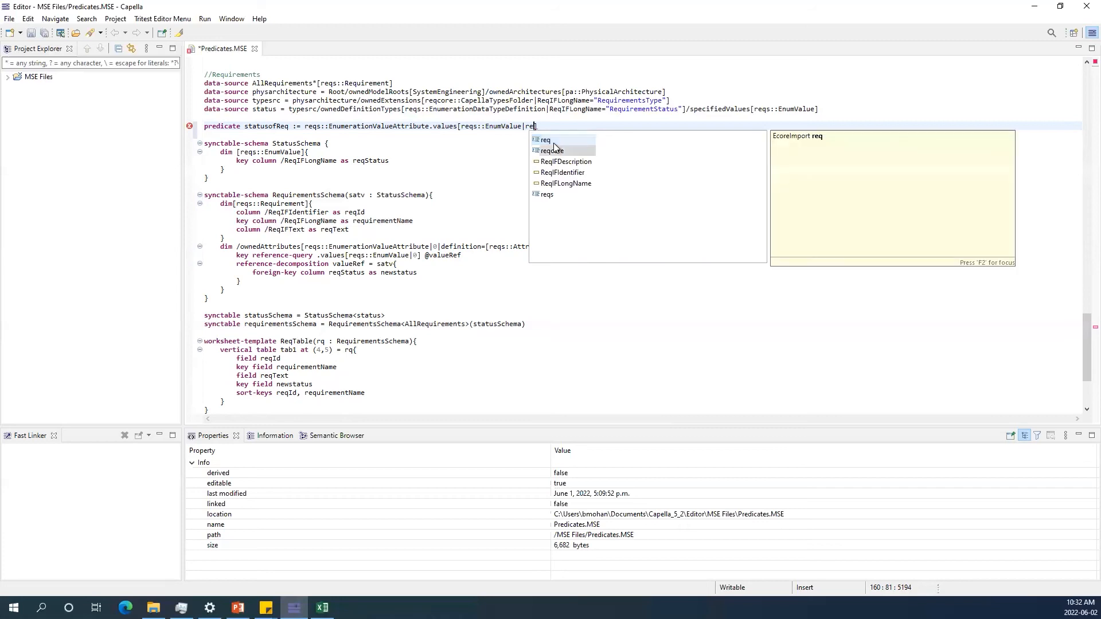
key("Down")
key("Down")
key("Down")
key("Down")
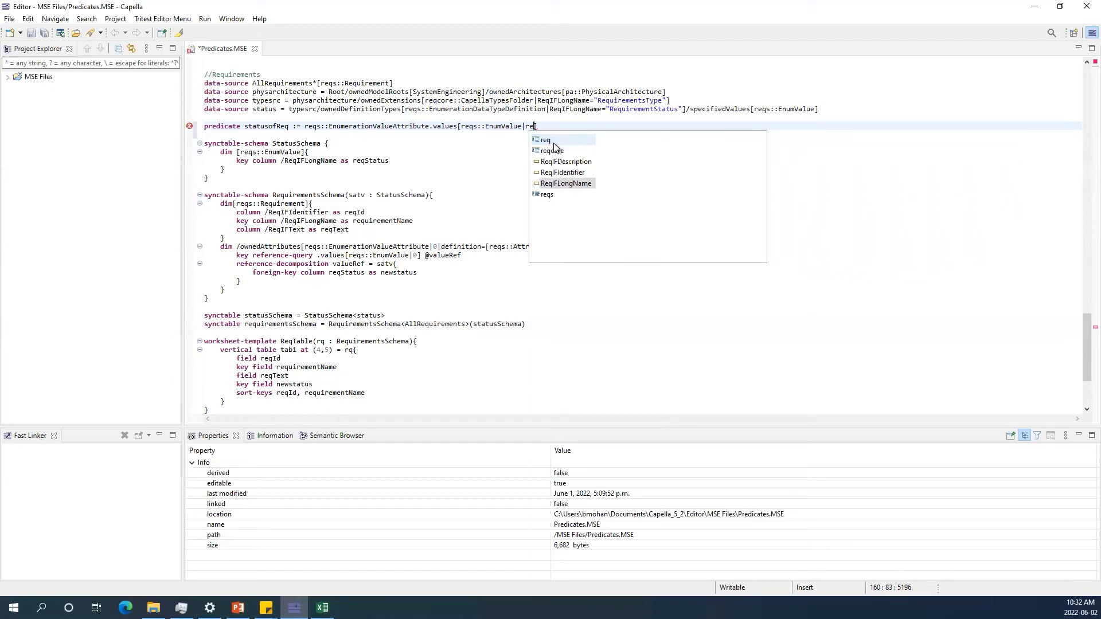
key("Return")
type("=\"")
key("Left")
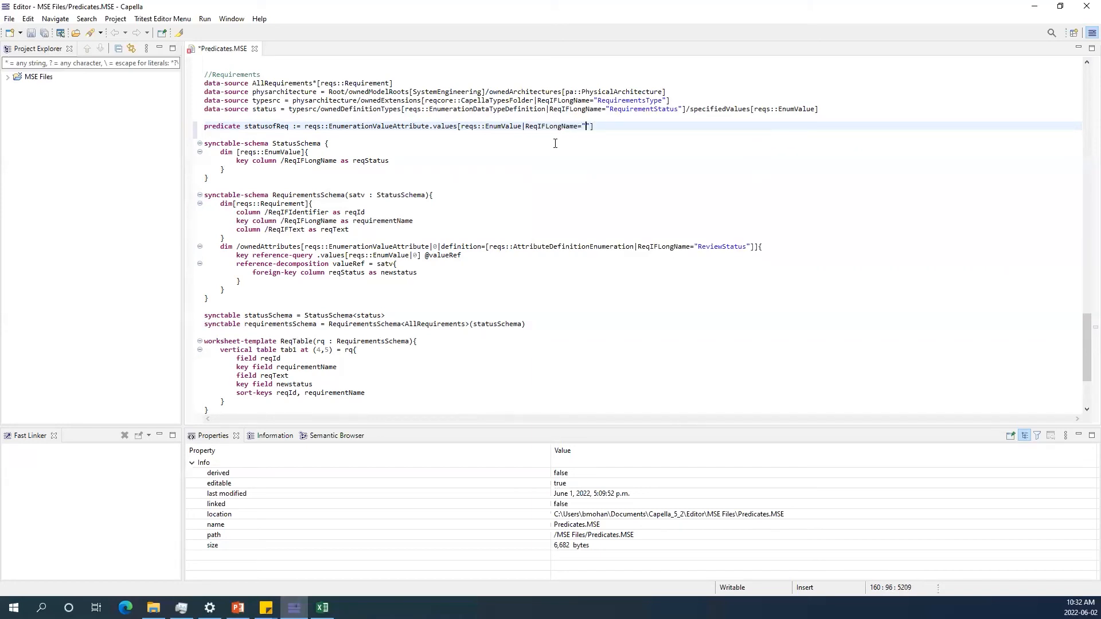
type("REviwed")
key("BackSpace")
key("BackSpace")
key("BackSpace")
type("ewed")
key("Down")
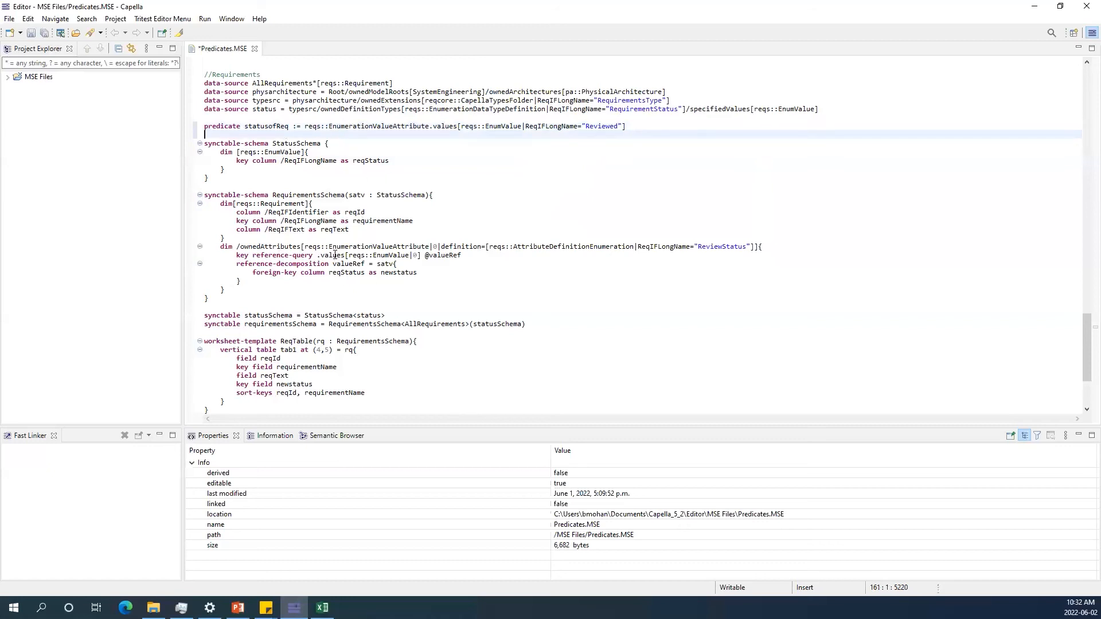
Insert statusofReq, followed by a comma, into the ownedAttributes filter before the definition condition.
double_click(384, 246)
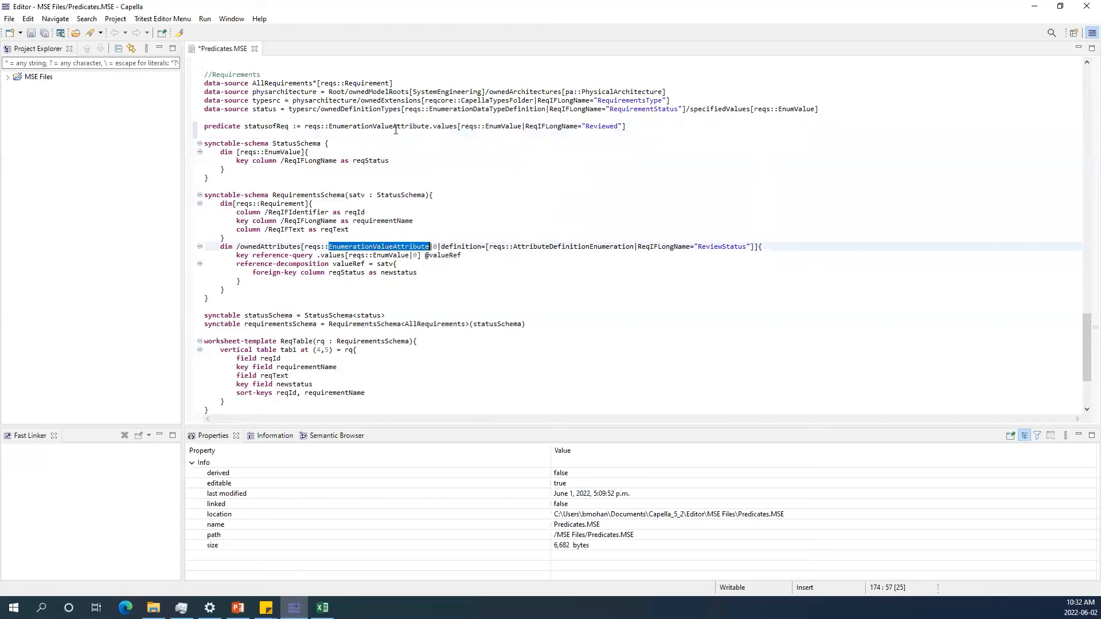
double_click(334, 256)
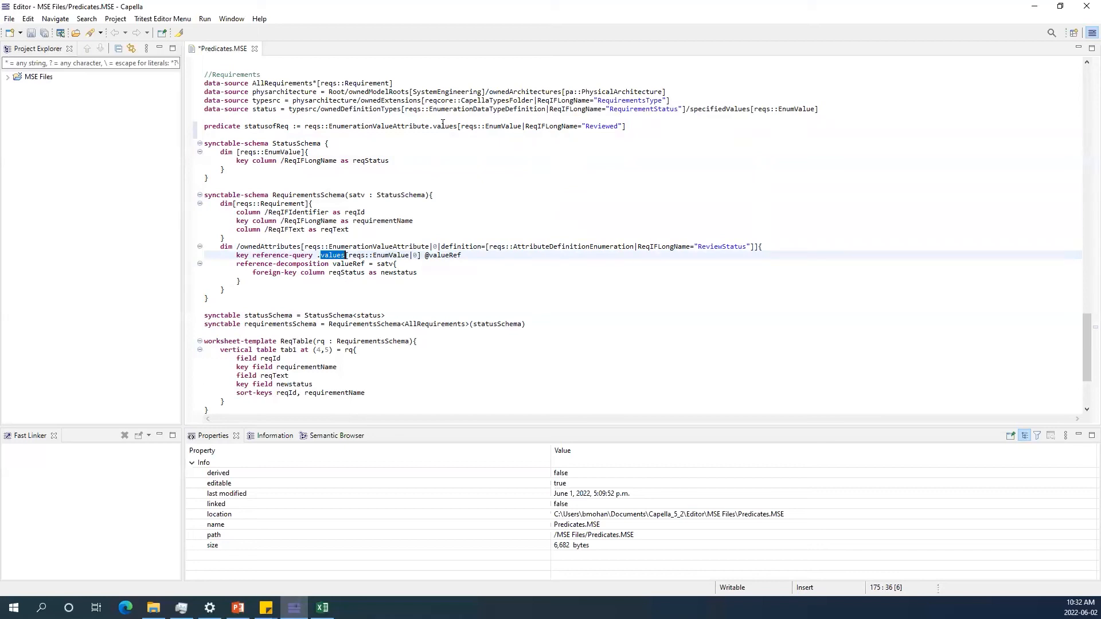
double_click(599, 126)
double_click(557, 125)
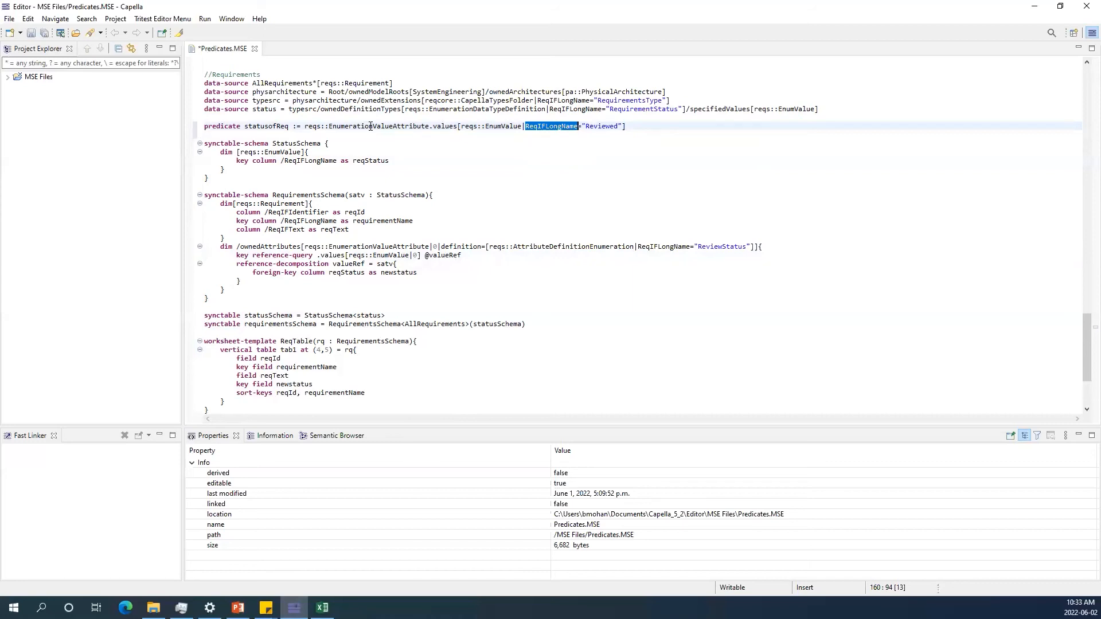
left_click(624, 126)
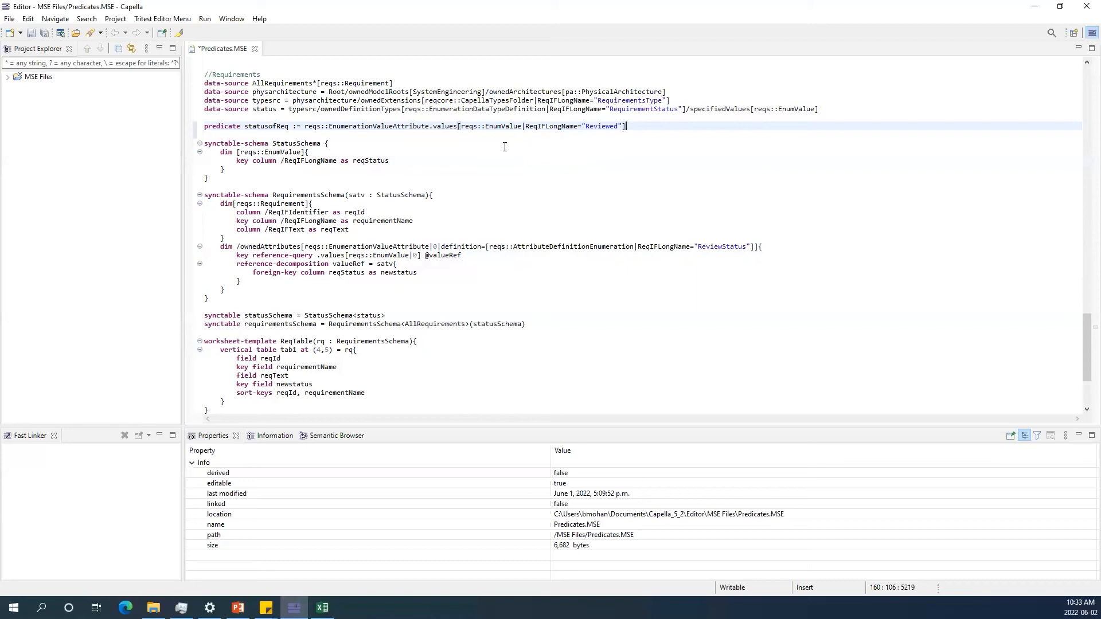
double_click(279, 126)
key("ctrl+c")
left_click(441, 247)
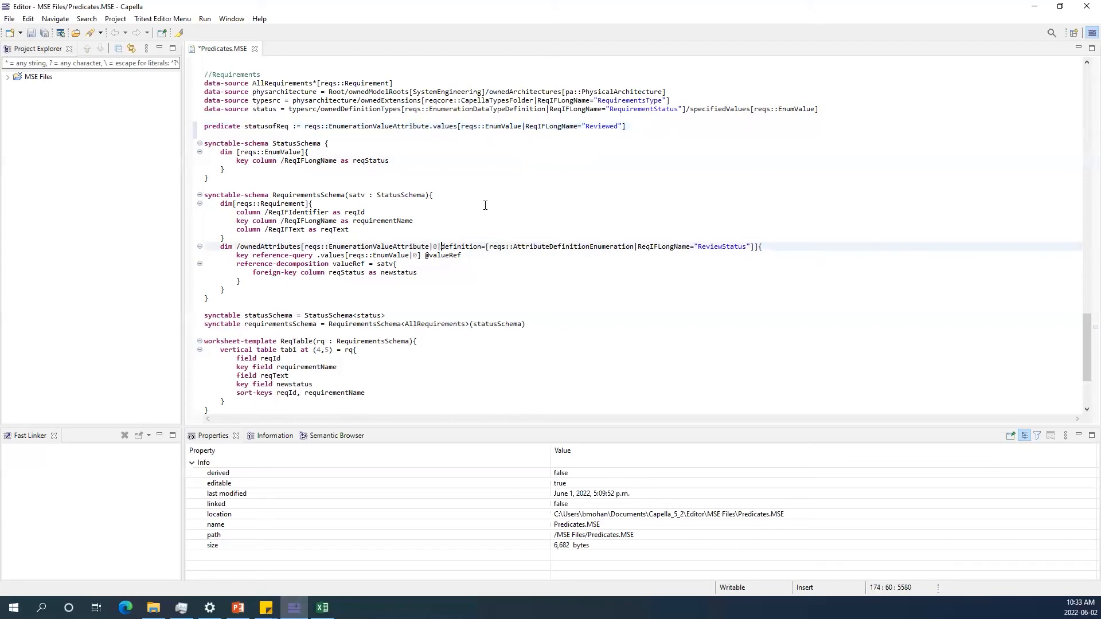
key("ctrl+v")
type(",")
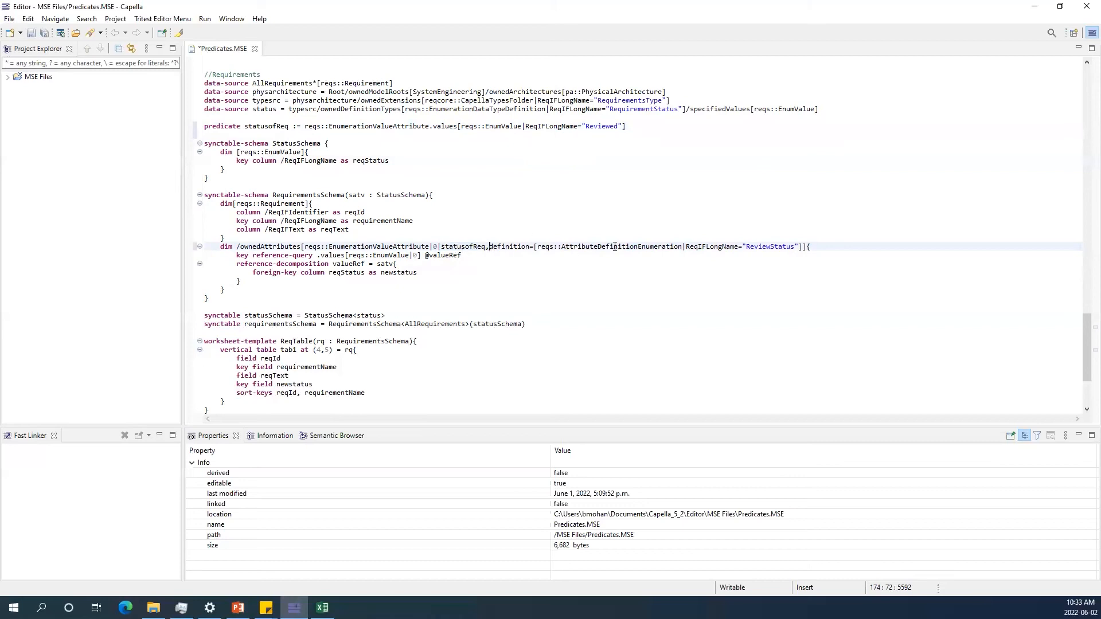
Save the Predicates.MSE file.
double_click(370, 248)
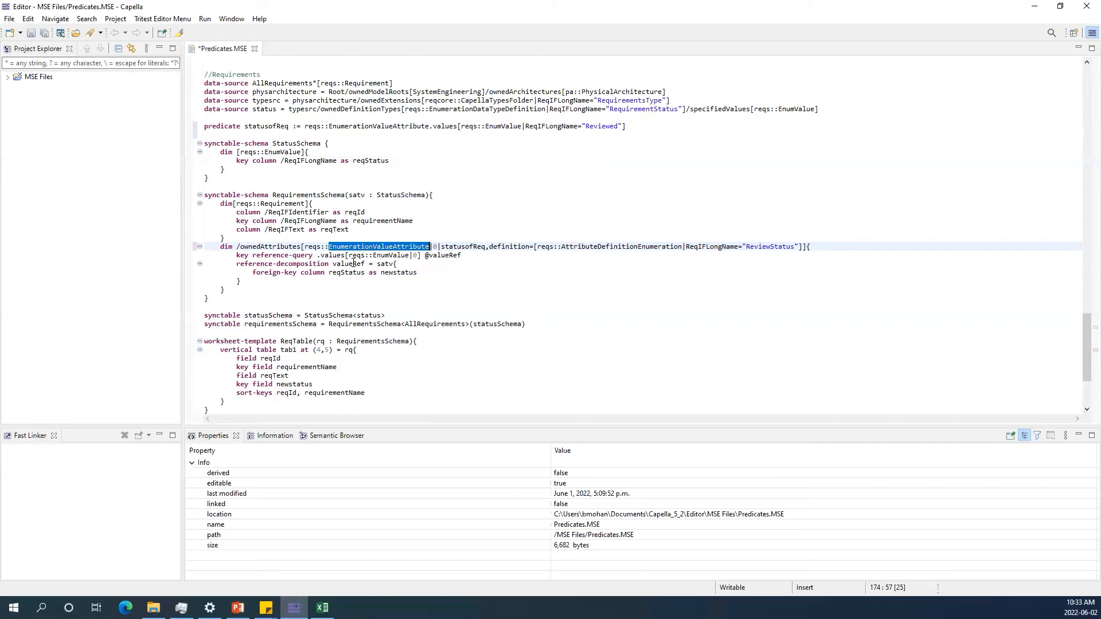
double_click(332, 256)
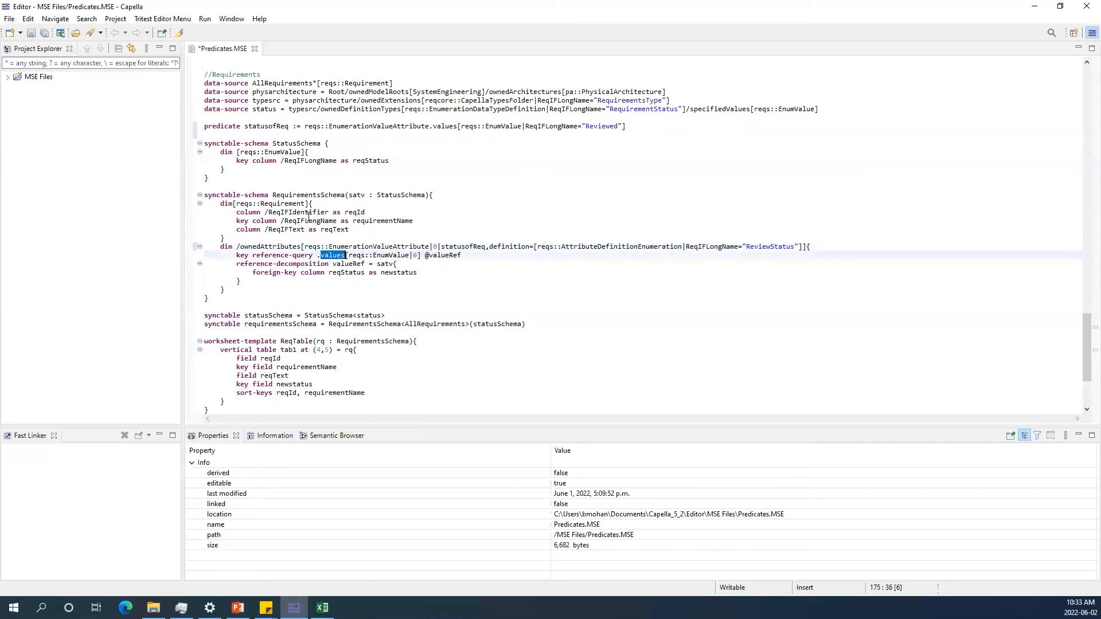
double_click(309, 221)
double_click(302, 230)
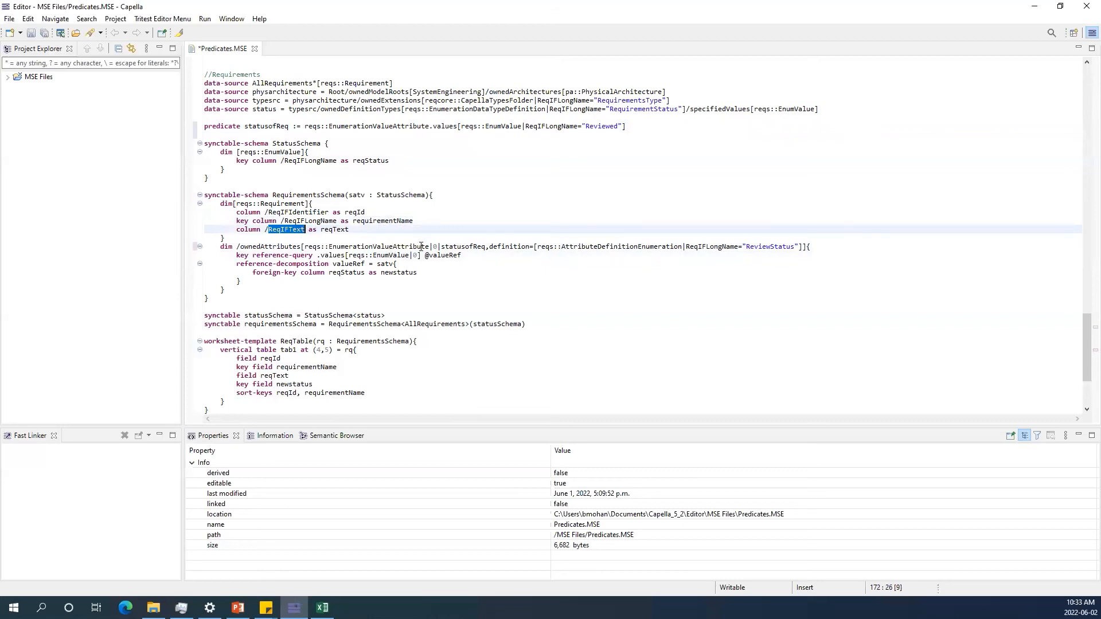
left_click(30, 33)
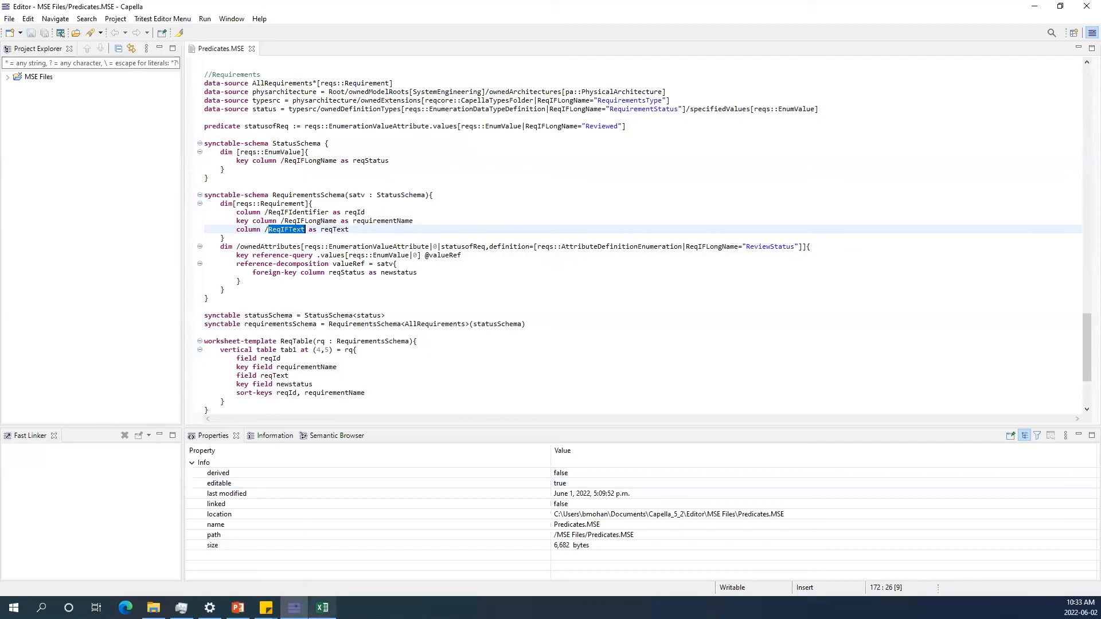
Reload the spreadsheet with Predicates.MSE and the In-Flight Entertainment System.capella model.
left_click(322, 607)
left_click(523, 396)
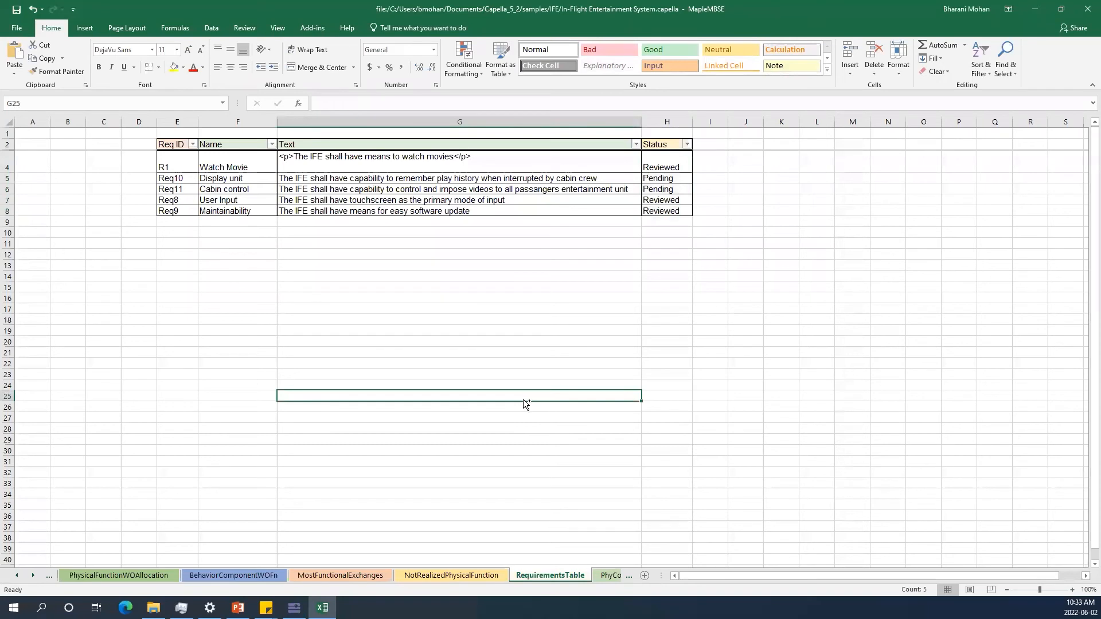
left_click(593, 346)
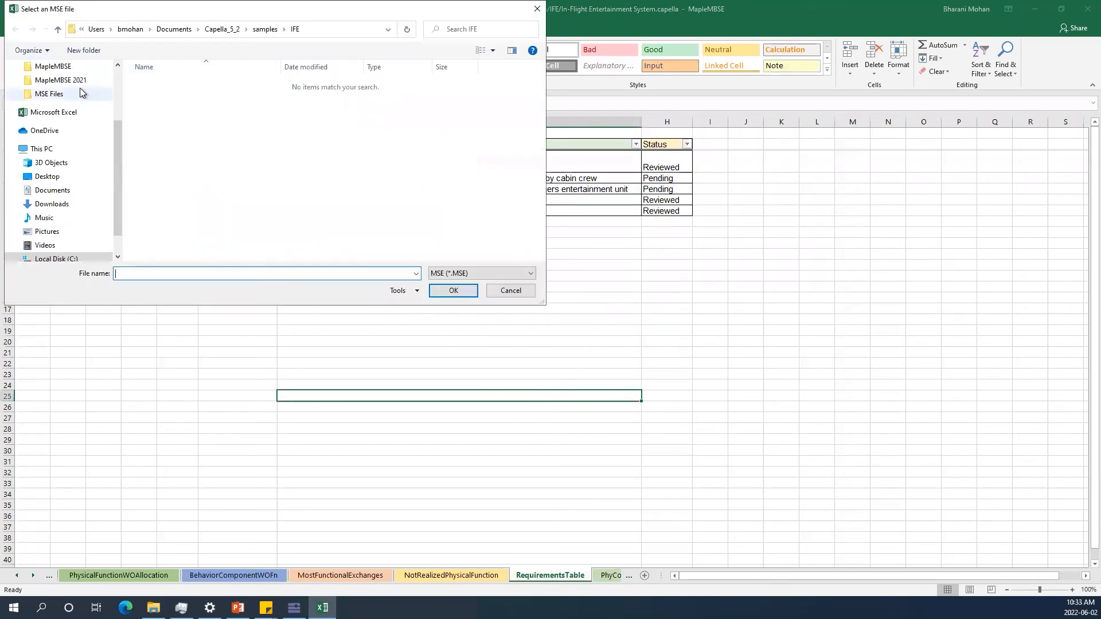
left_click(58, 94)
left_click(172, 108)
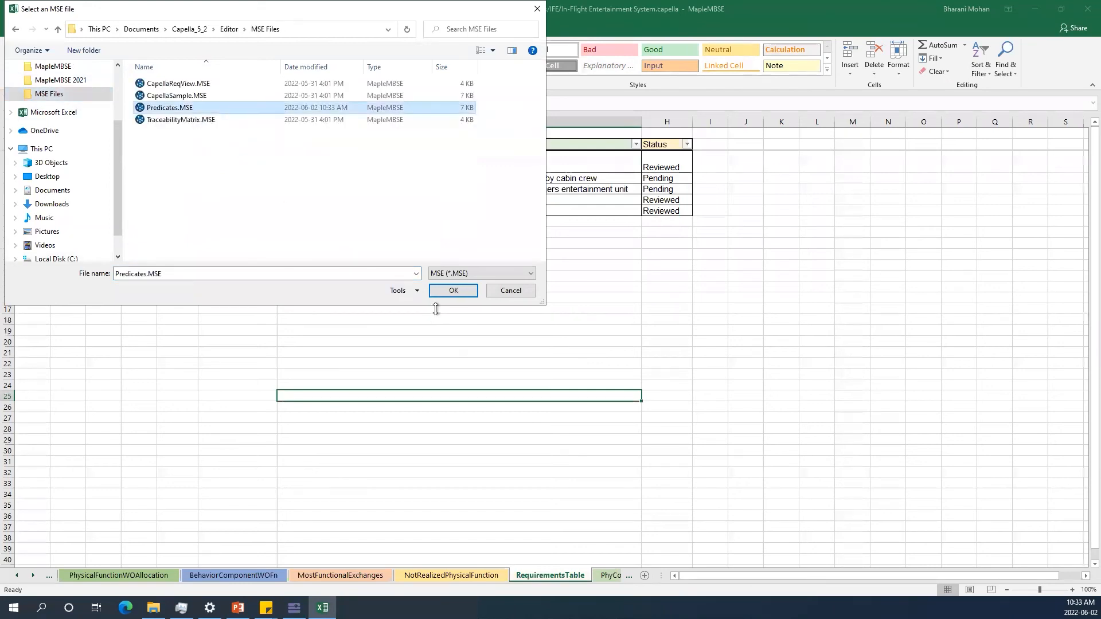
left_click(448, 293)
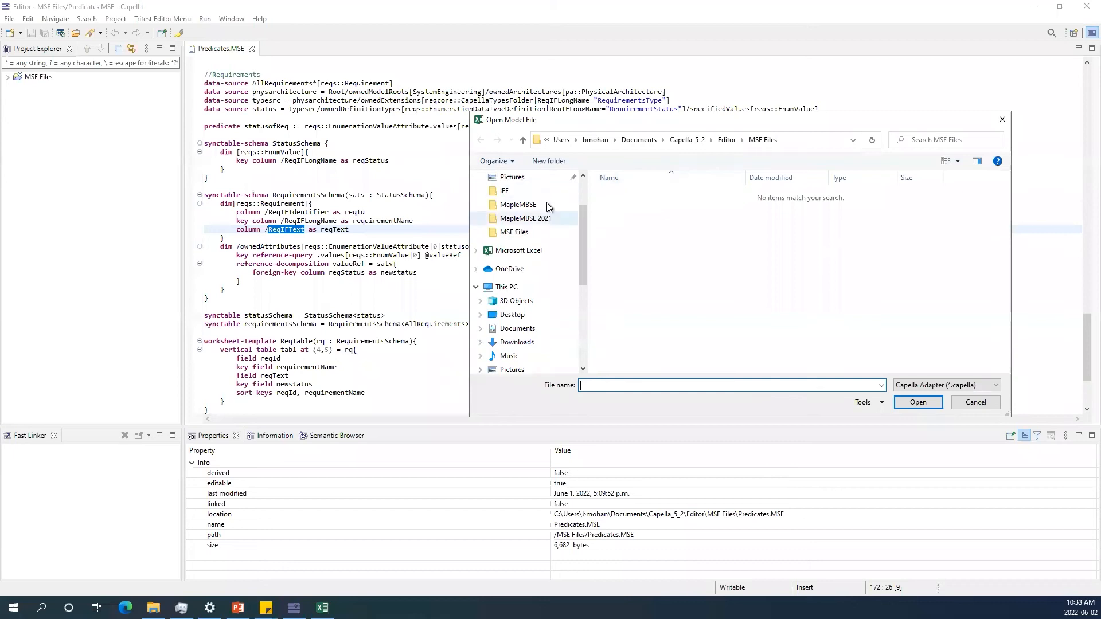
left_click(687, 139)
double_click(629, 219)
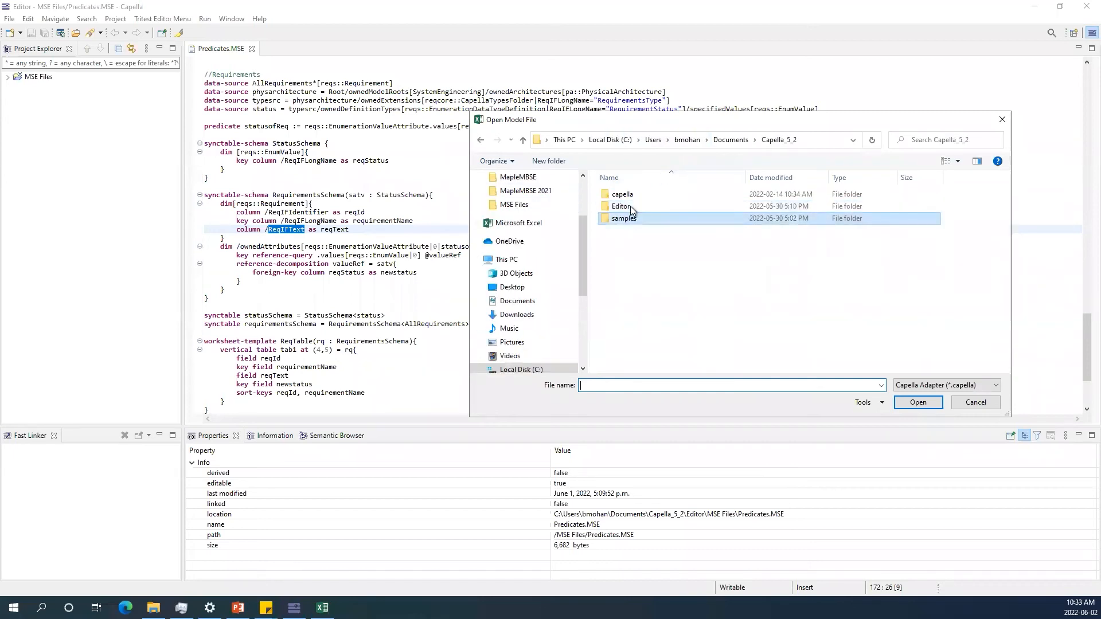
double_click(628, 195)
left_click(647, 197)
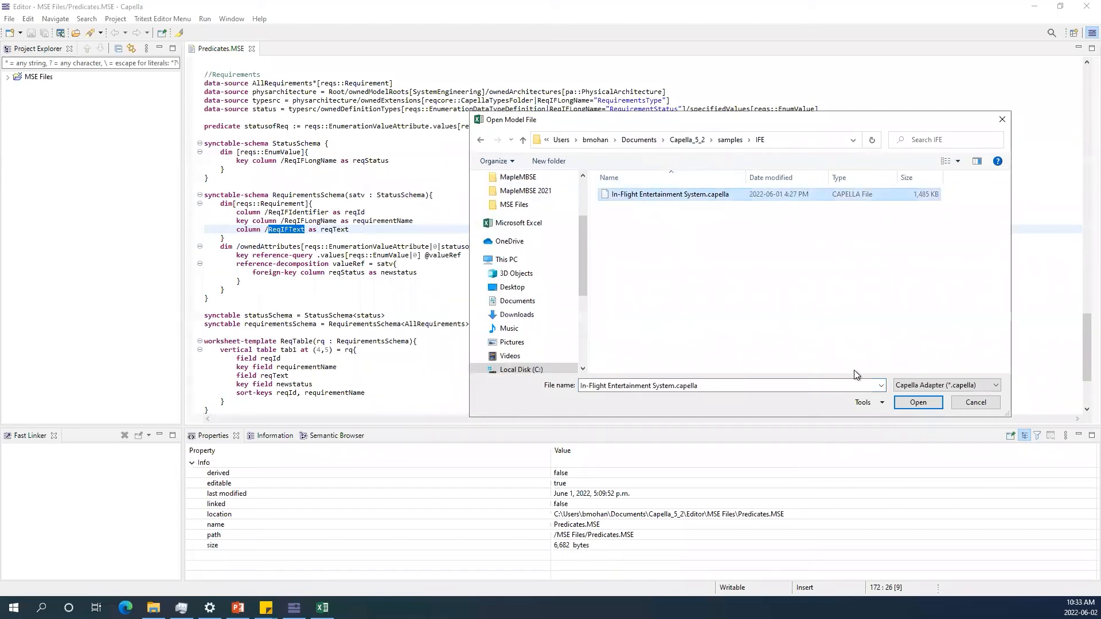
left_click(923, 405)
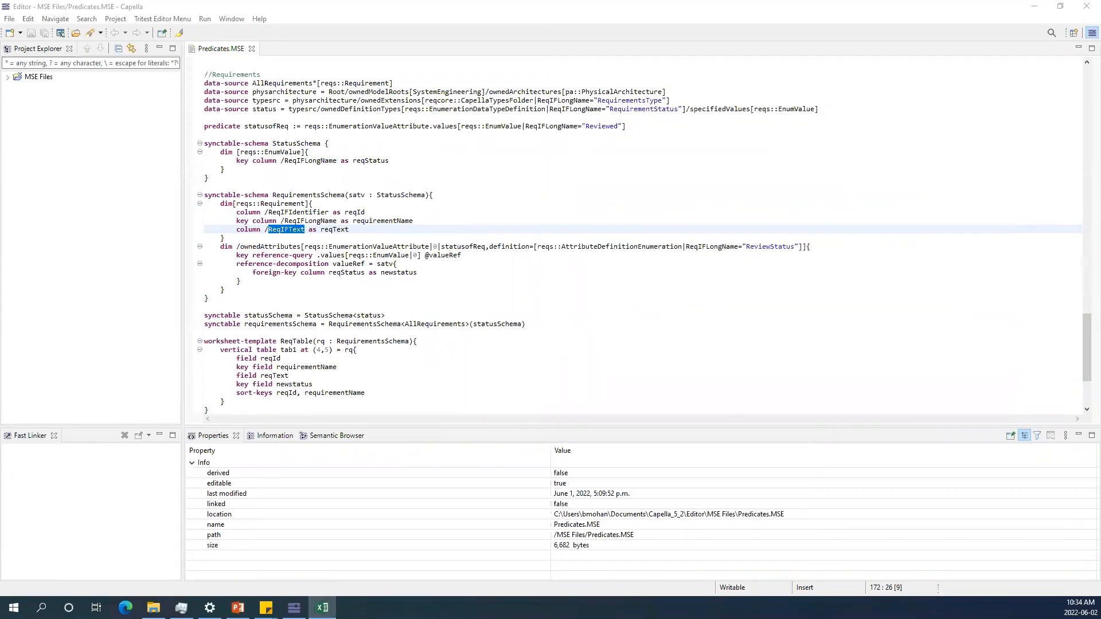
Open the RequirementsTable worksheet, widen the Text column, and examine the remaining requirements' Status values.
left_click_drag(1100, 310, 580, 1)
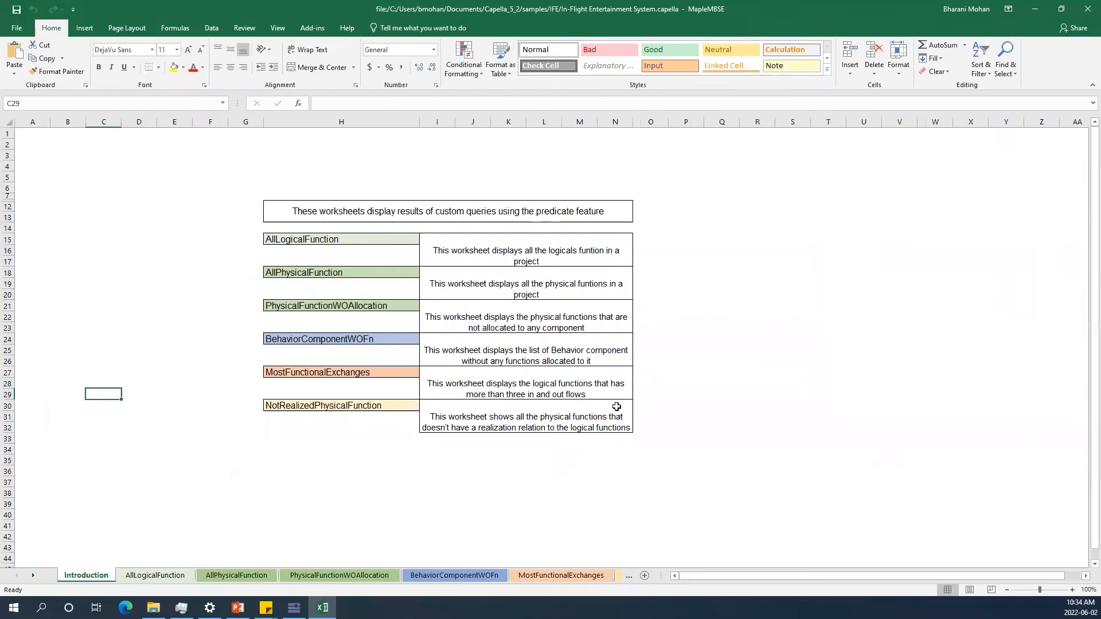
left_click(33, 576)
left_click(33, 575)
left_click(33, 576)
left_click(405, 576)
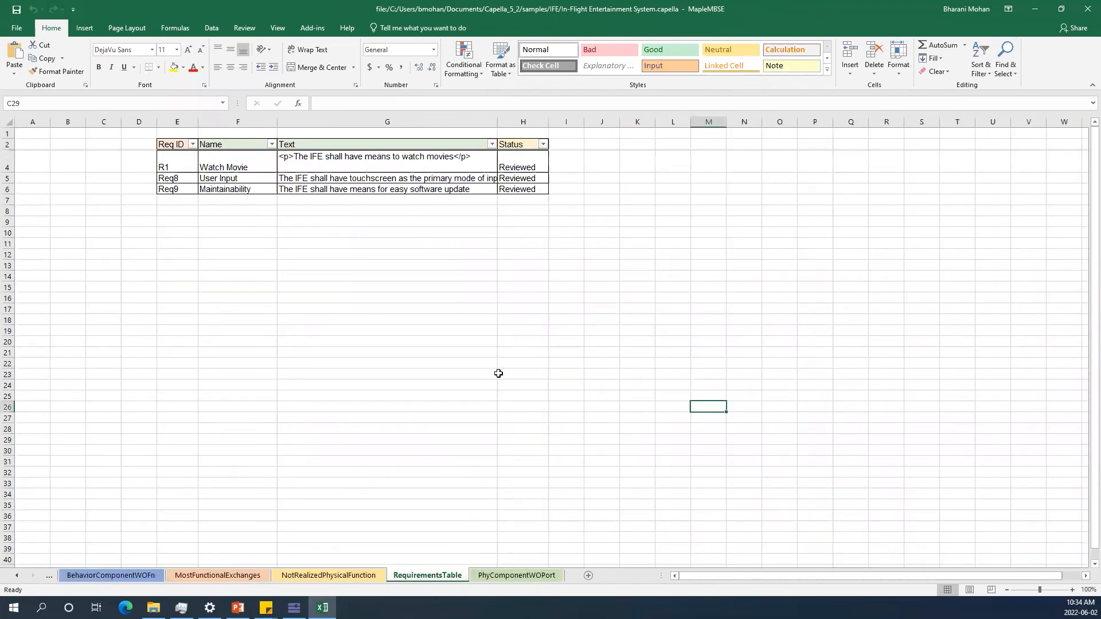
double_click(497, 122)
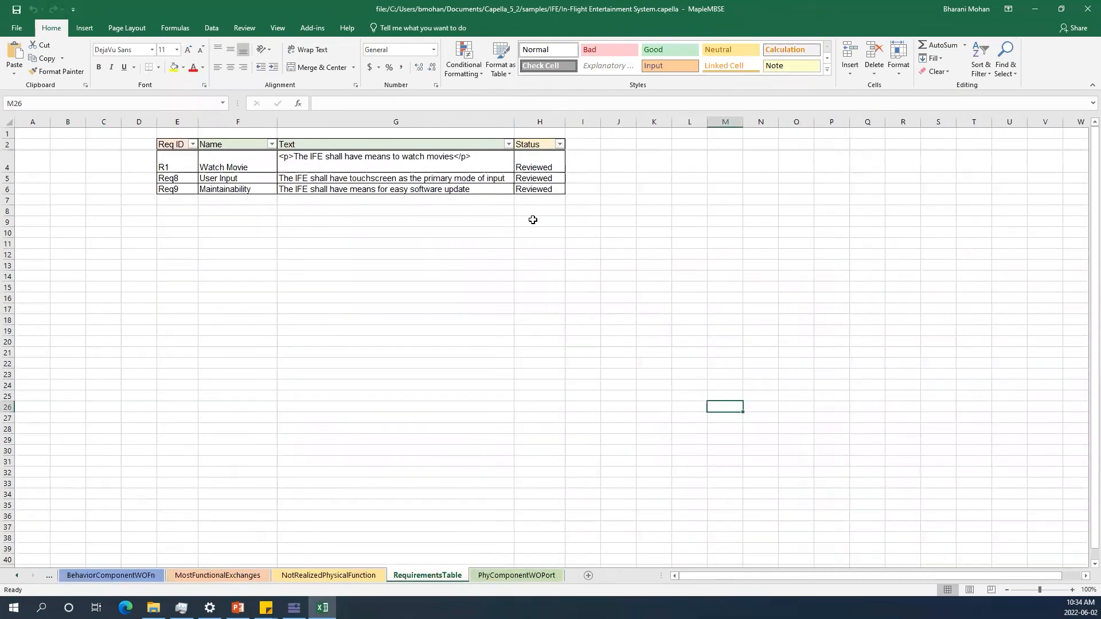
left_click(532, 166)
left_click_drag(532, 165, 533, 190)
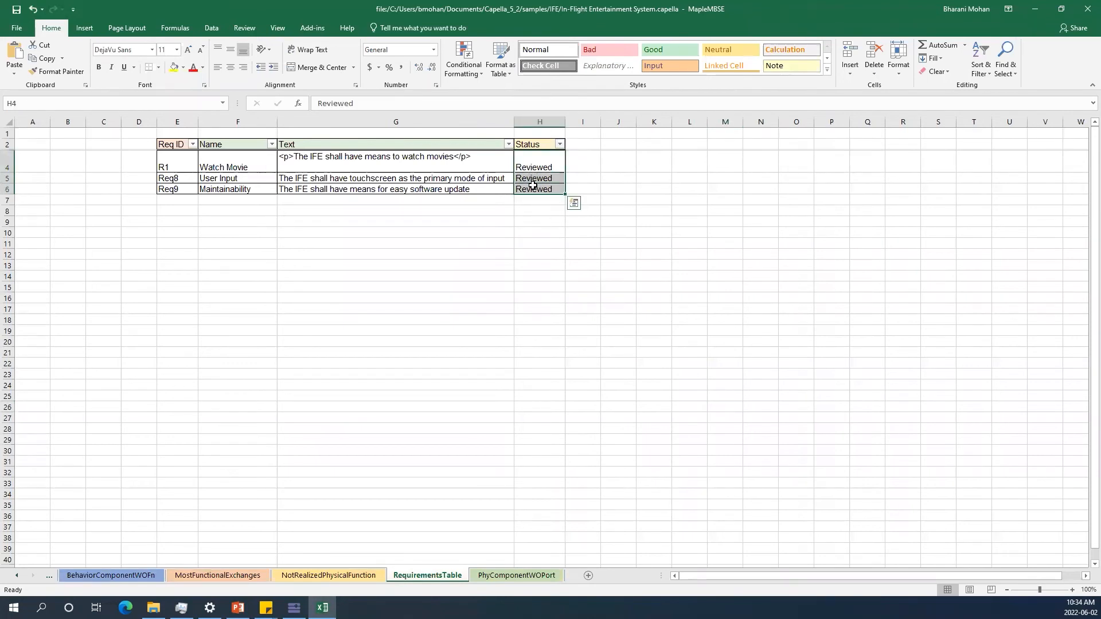
Change the statusofReq predicate's ReqIFLongName value to Pending and save Predicates.MSE.
left_click(1035, 9)
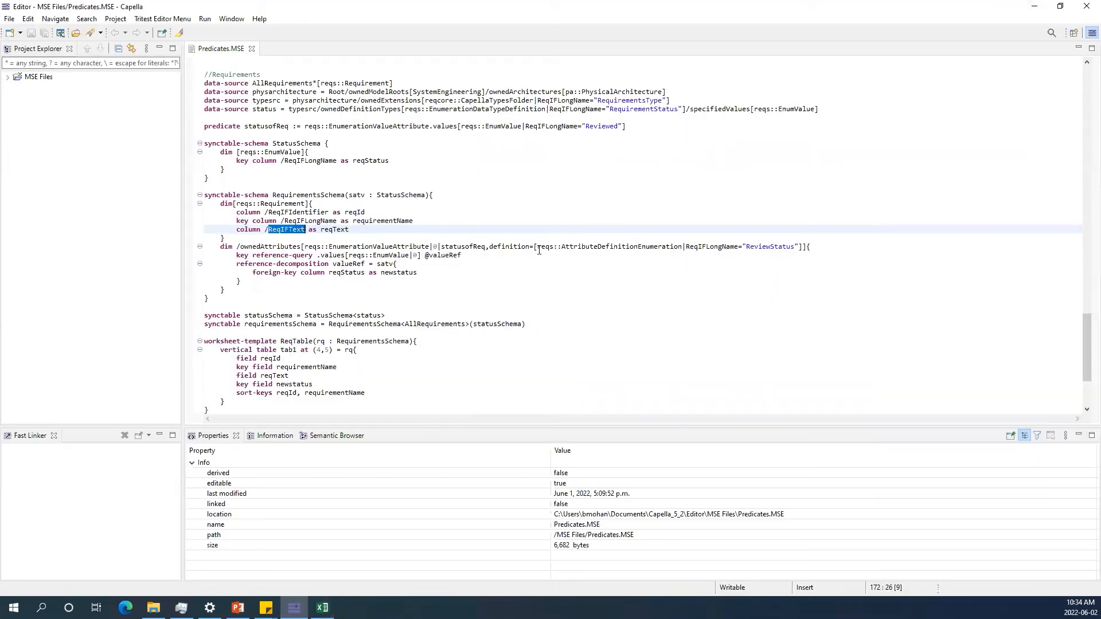
left_click(775, 247)
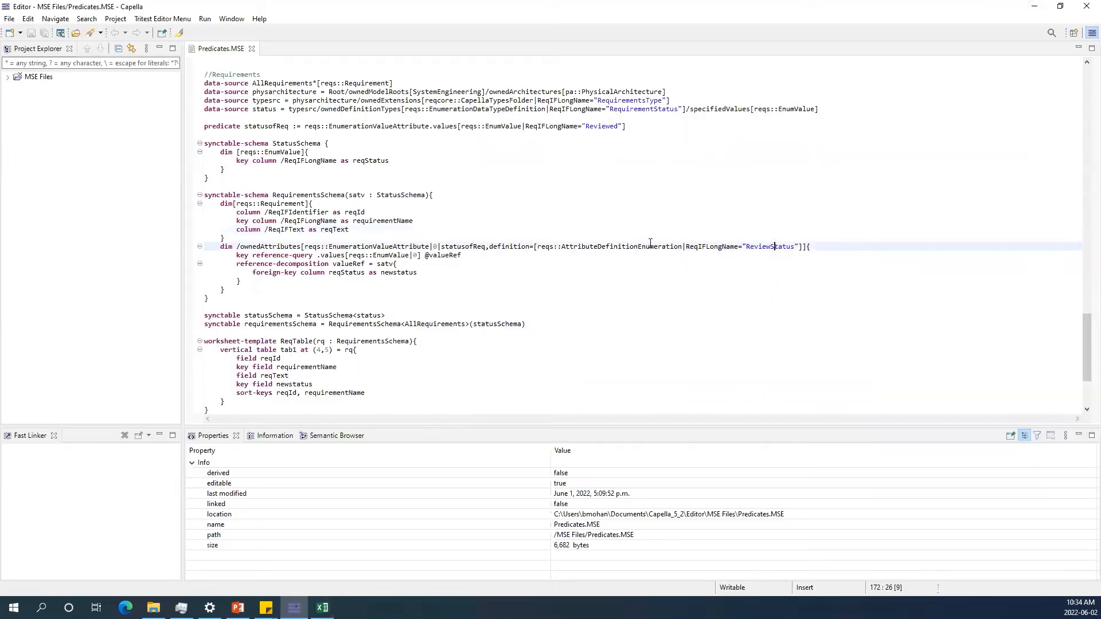
double_click(602, 126)
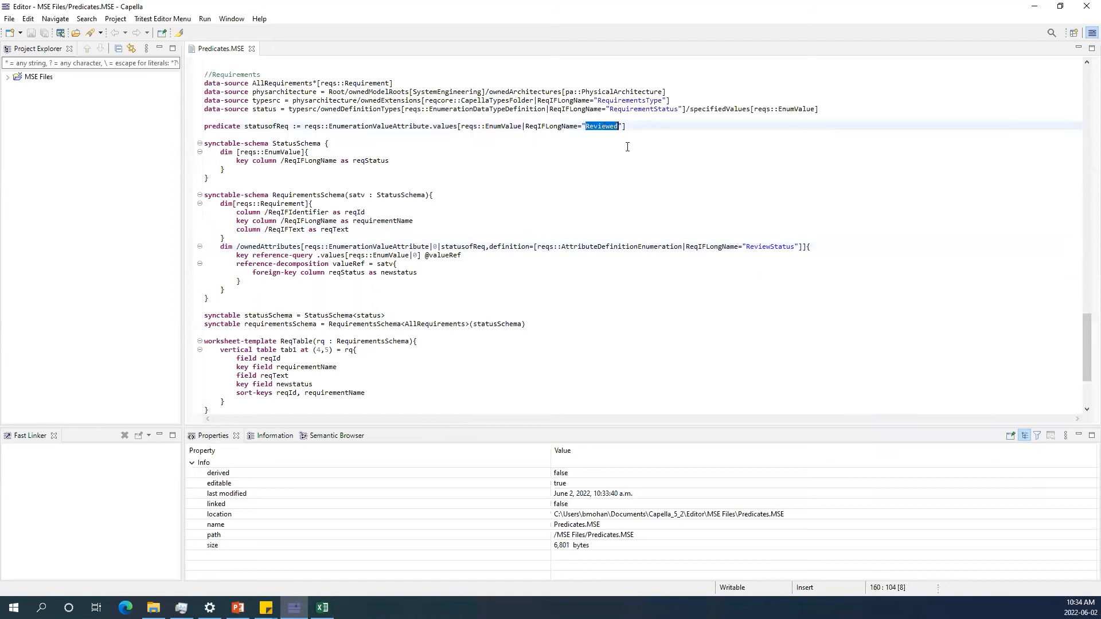
type("Pendin")
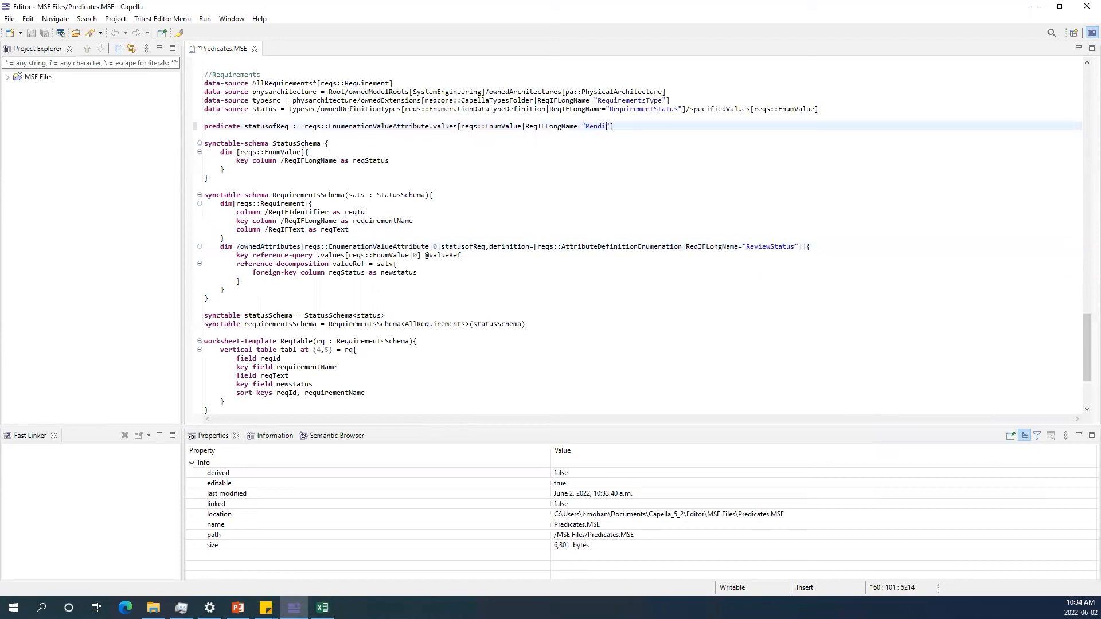
key("BackSpace")
type("ng")
left_click(692, 207)
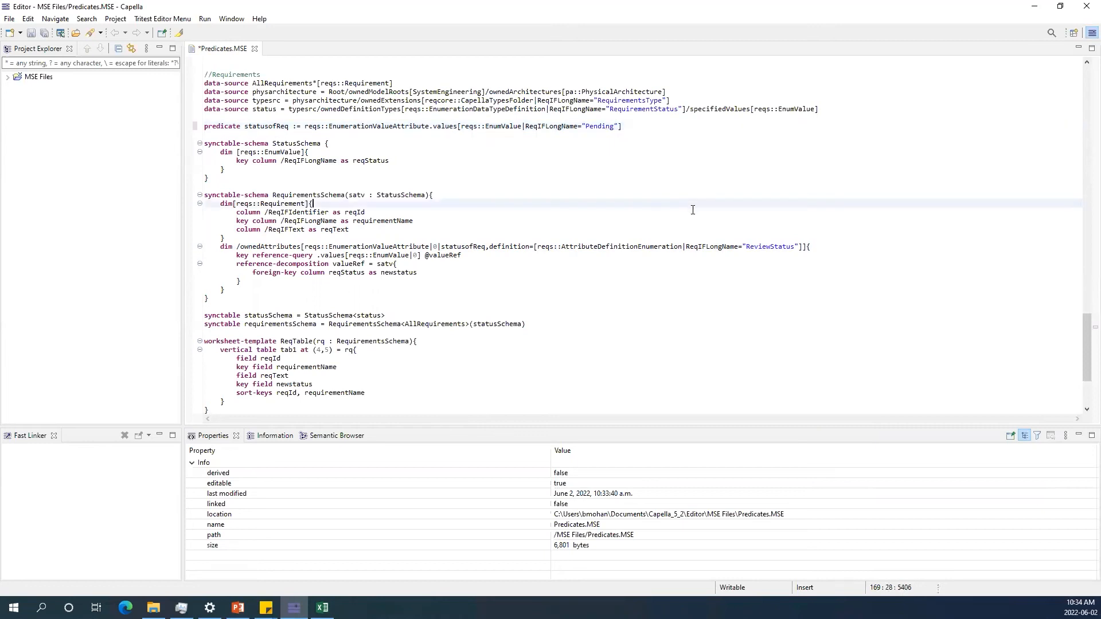
key("ctrl+s")
Reload the spreadsheet with Predicates.MSE and the In-Flight Entertainment System.capella model.
left_click(322, 607)
left_click(481, 420)
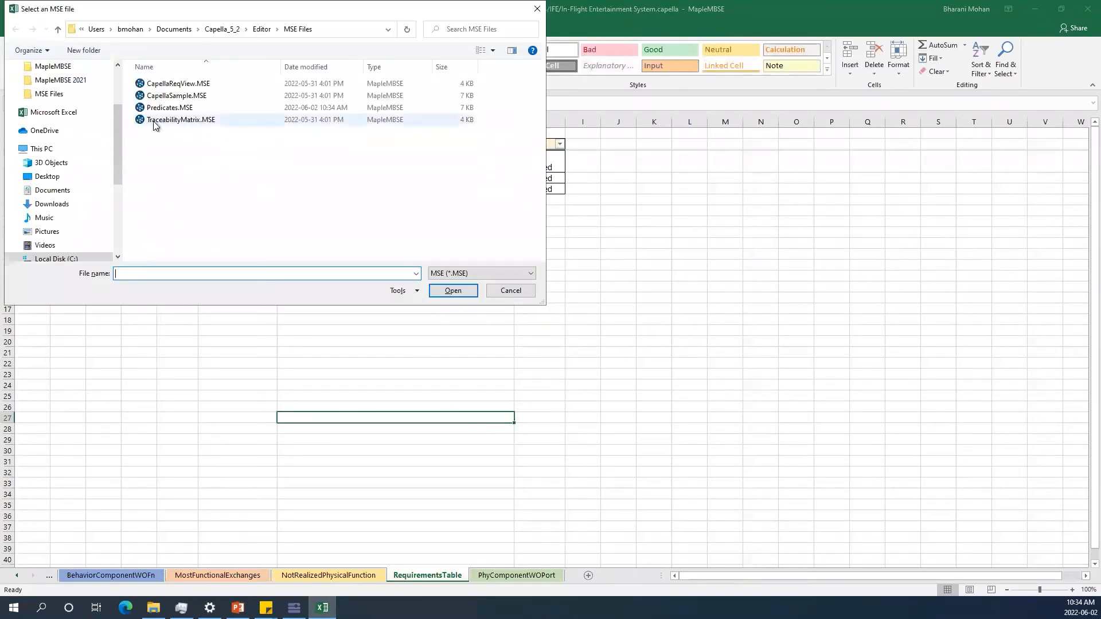
left_click(163, 108)
left_click(452, 291)
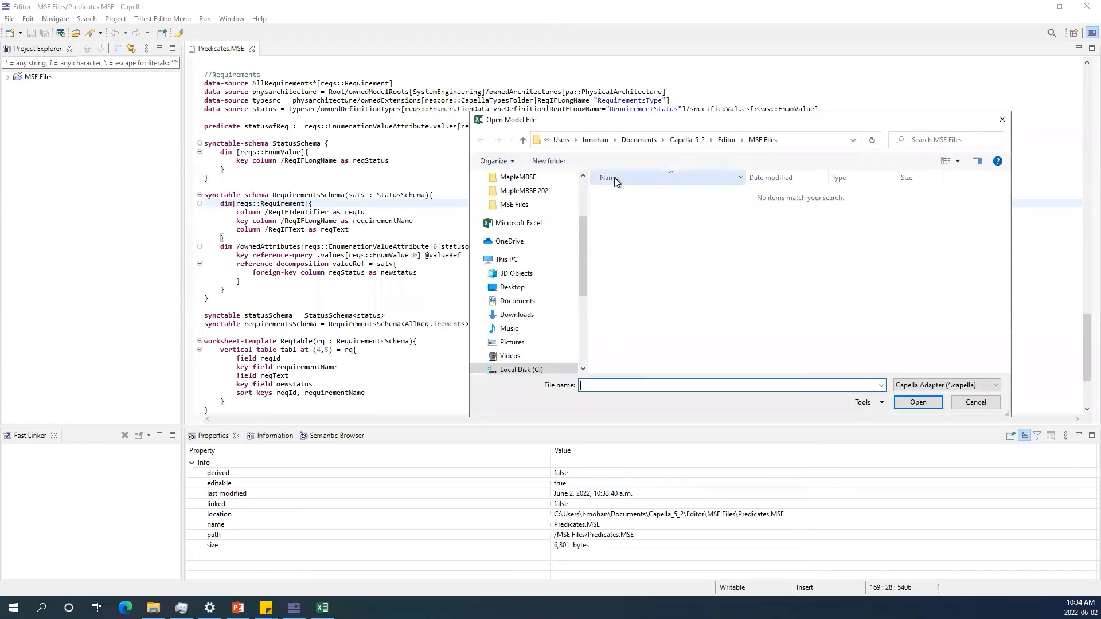
left_click(516, 205)
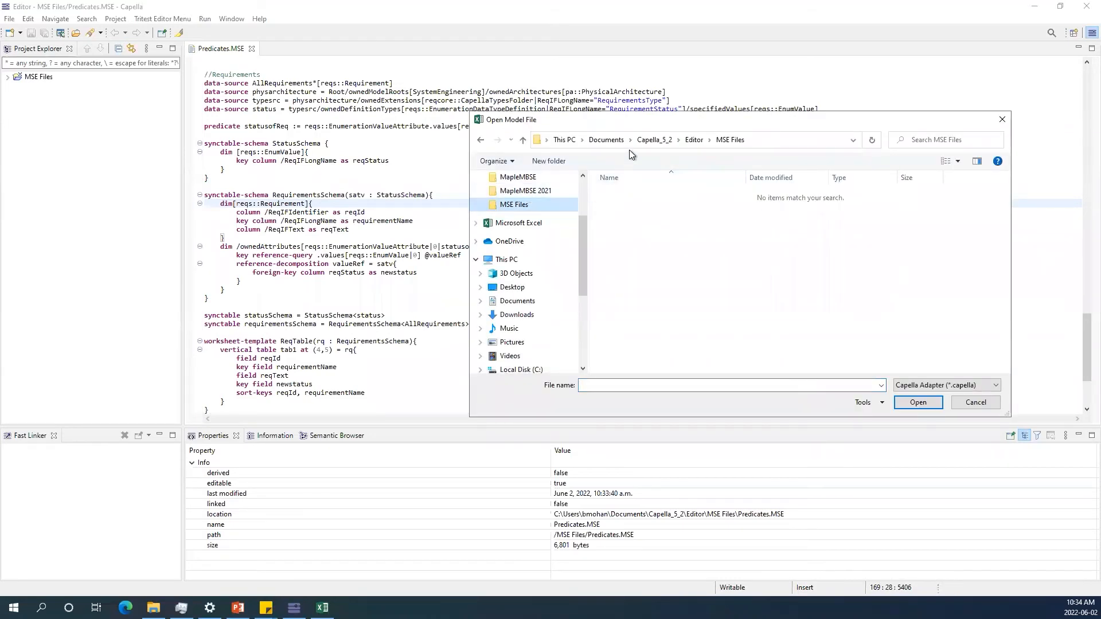
left_click(654, 140)
left_click(629, 218)
double_click(629, 218)
double_click(634, 206)
left_click(642, 198)
double_click(642, 197)
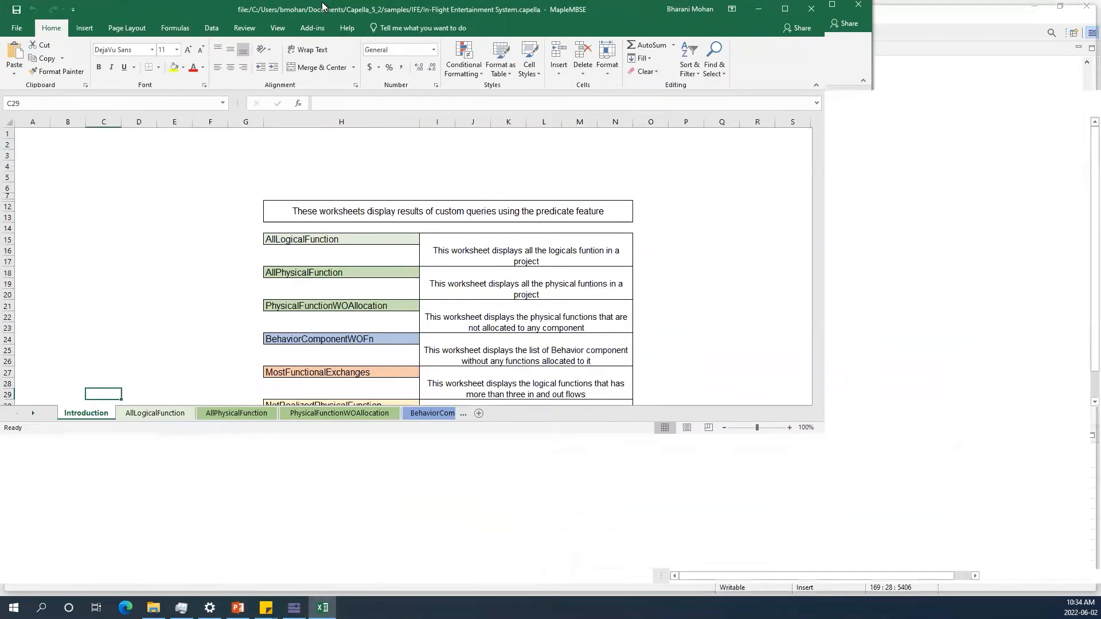
Go to the RequirementsTable worksheet, autofit the Text column, and select the Status cells to review.
left_click(34, 576)
left_click(34, 576)
left_click(35, 575)
left_click(35, 574)
left_click(431, 580)
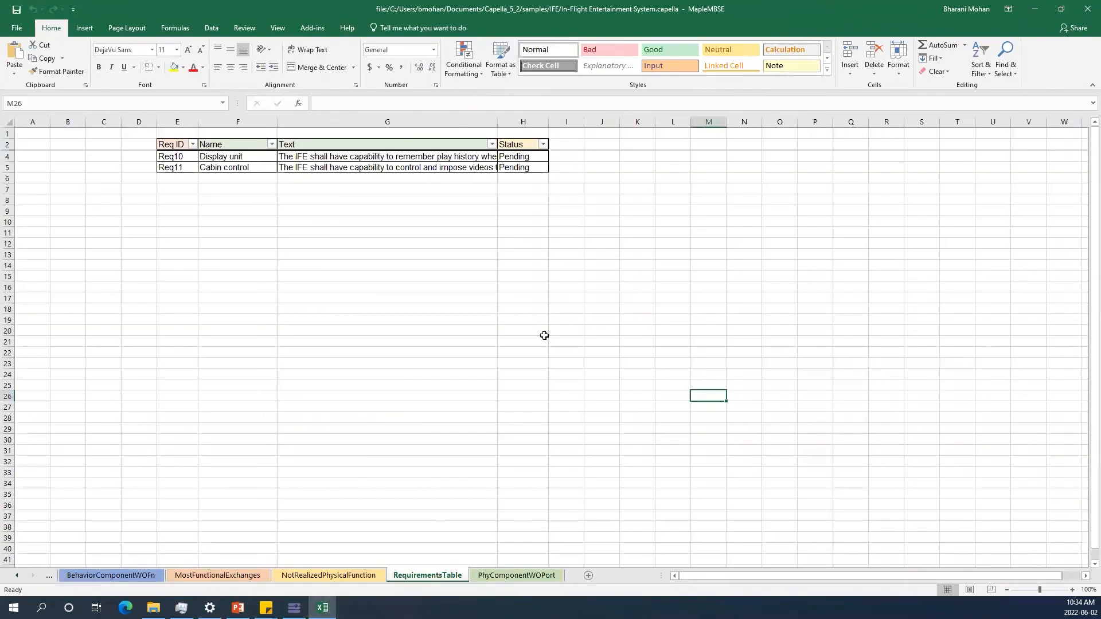
double_click(503, 121)
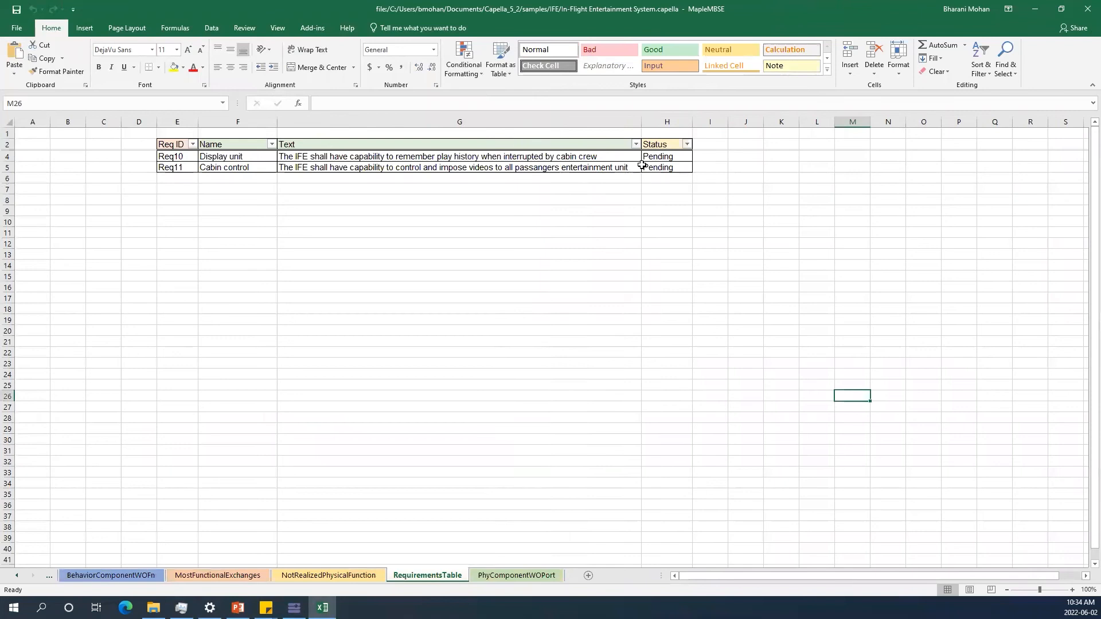
left_click_drag(658, 158, 661, 166)
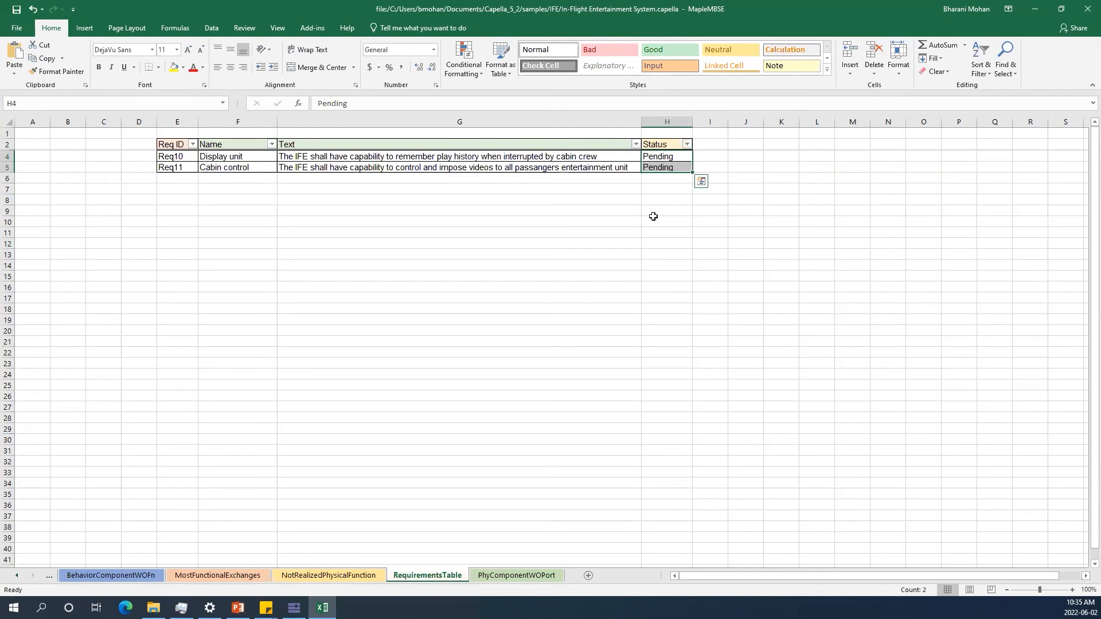
Browse the other query worksheets and return to the RequirementsTable sheet.
left_click(230, 576)
left_click(302, 575)
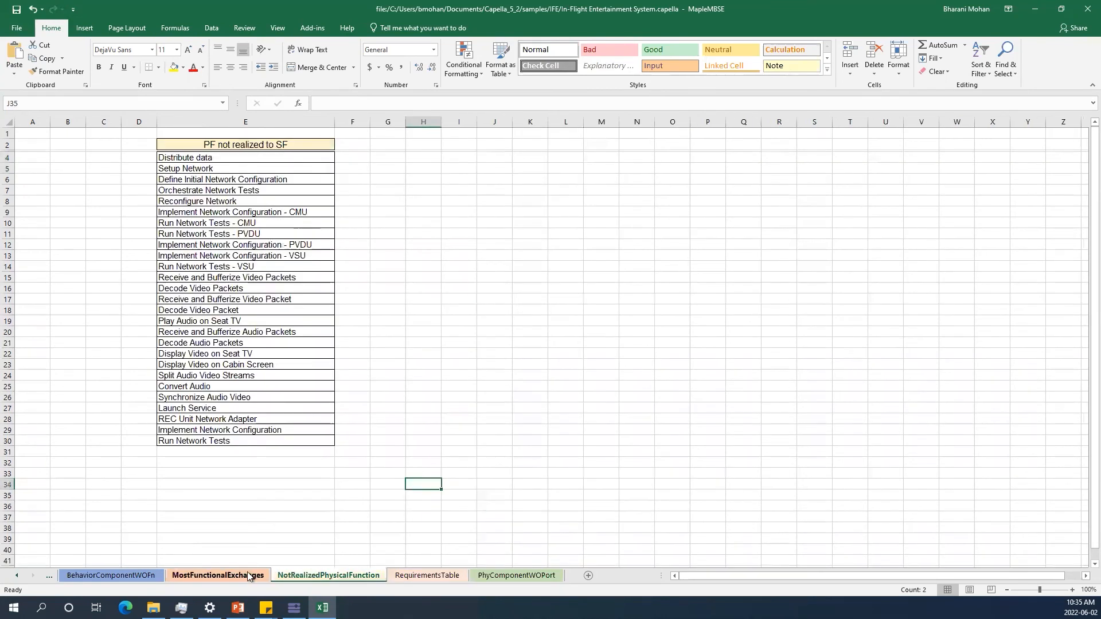
left_click(140, 576)
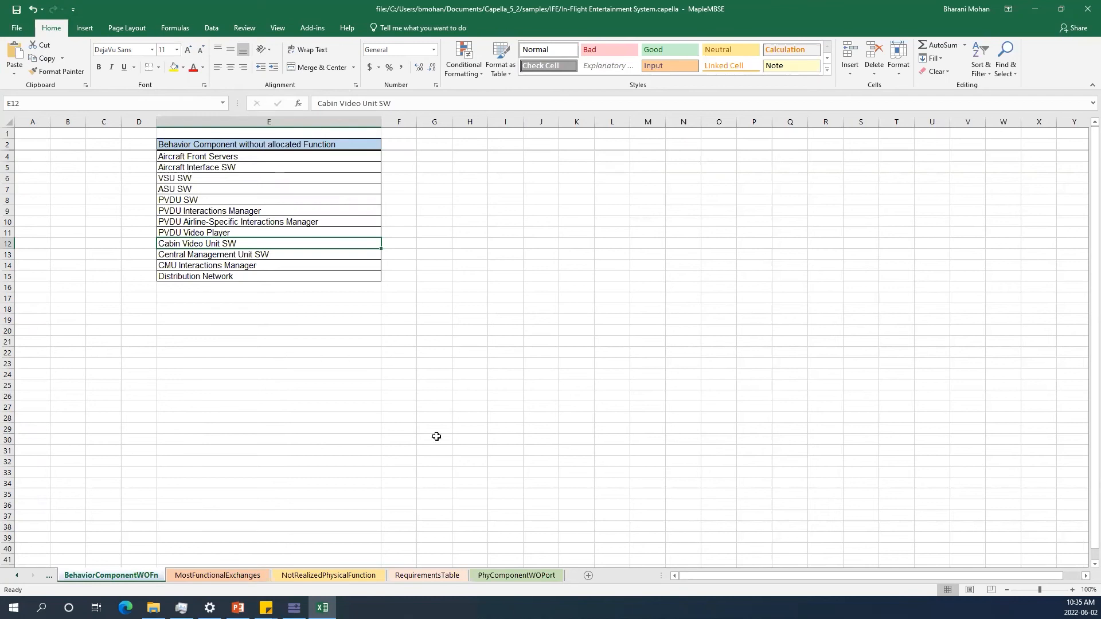
left_click(437, 577)
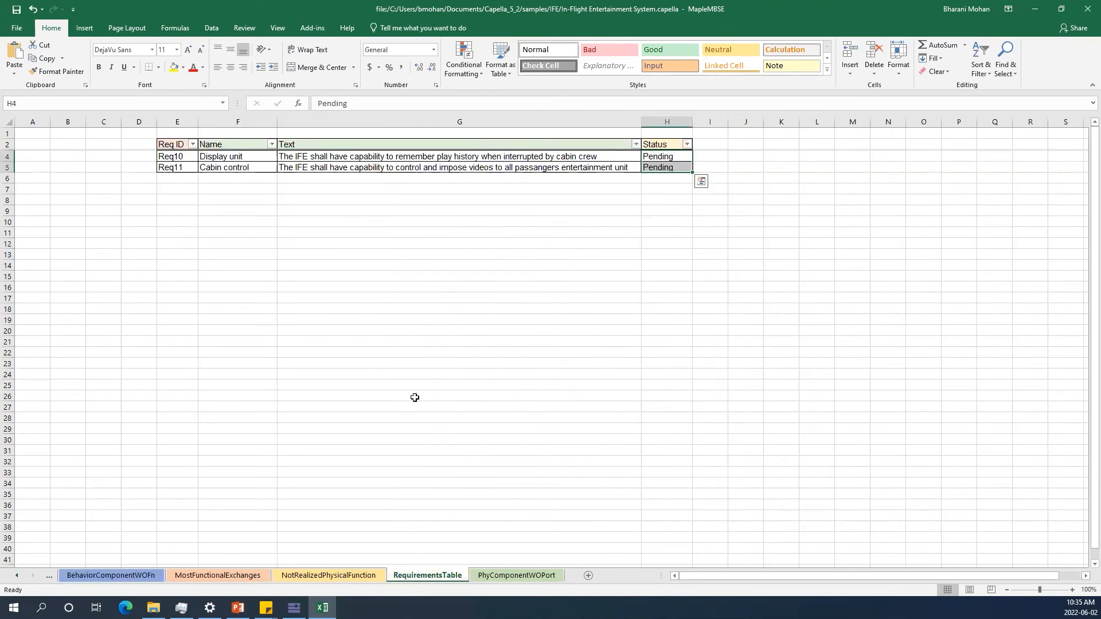
left_click(657, 210)
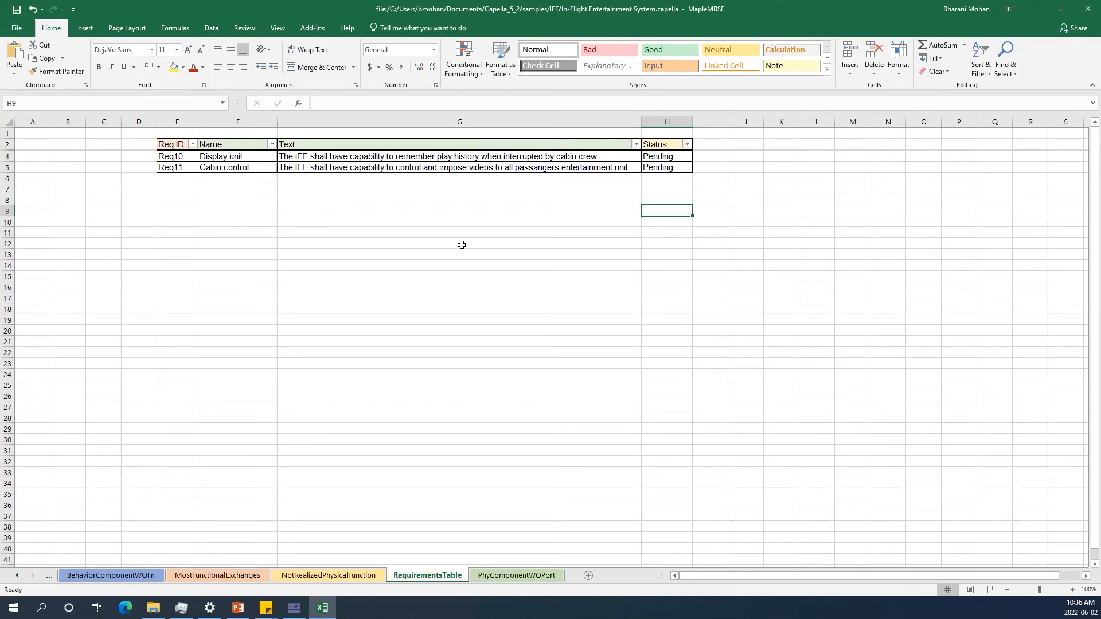
left_click(684, 158)
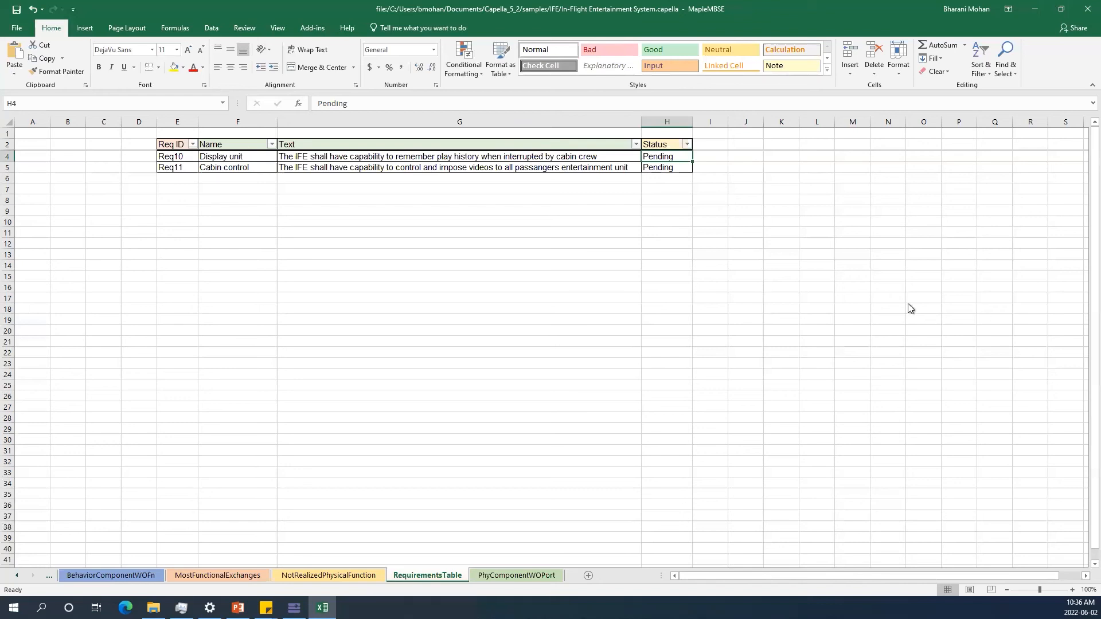
Switch Capella to the workspace containing the In-Flight Entertainment System project.
left_click(1034, 11)
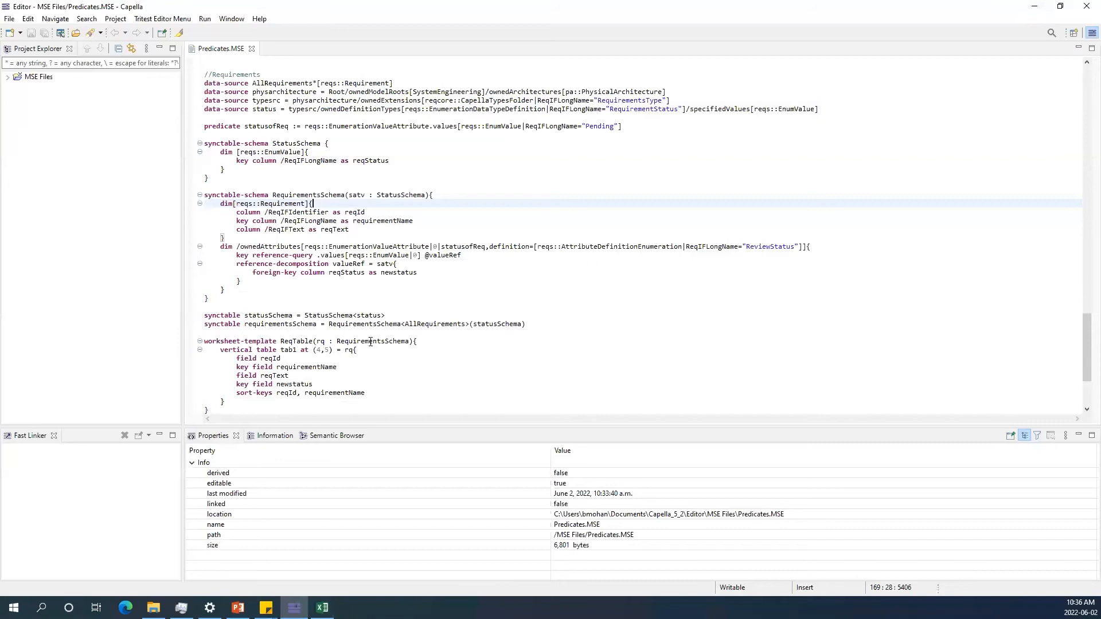
left_click(9, 19)
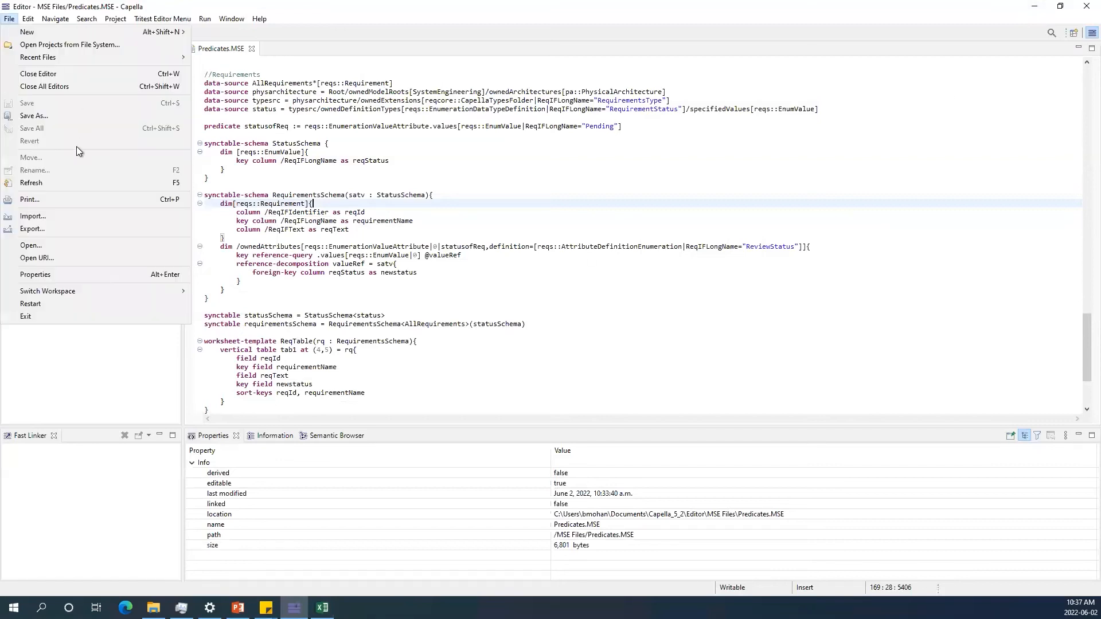
mouse_move(58, 291)
left_click(243, 293)
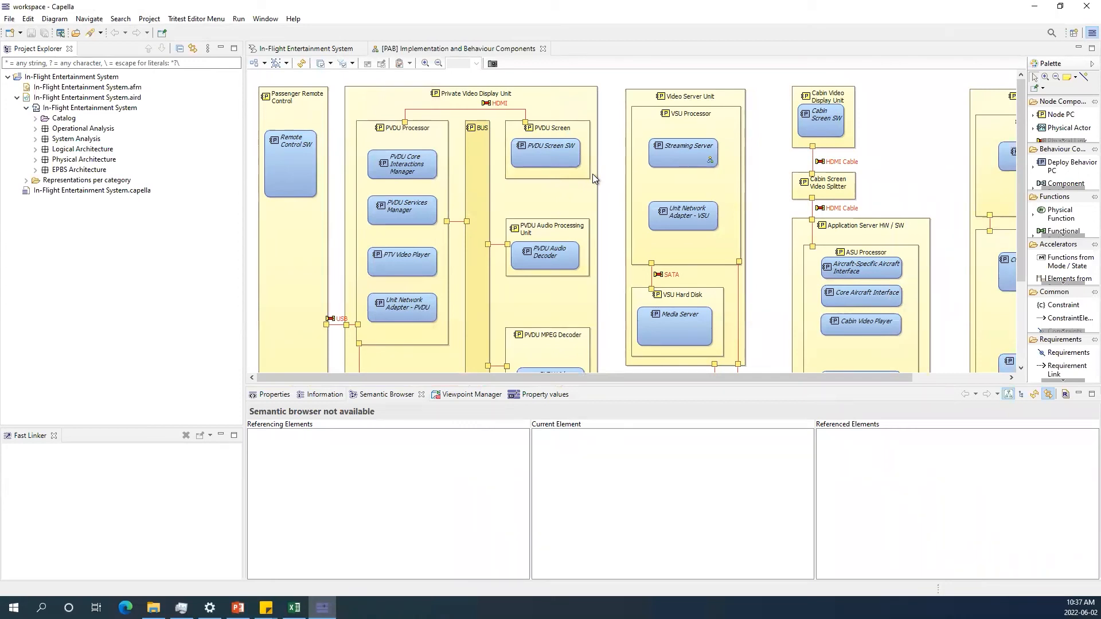
Expand Physical Architecture and its Capella Module to list the requirements, widening the Project Explorer.
left_click(36, 159)
left_click(45, 170)
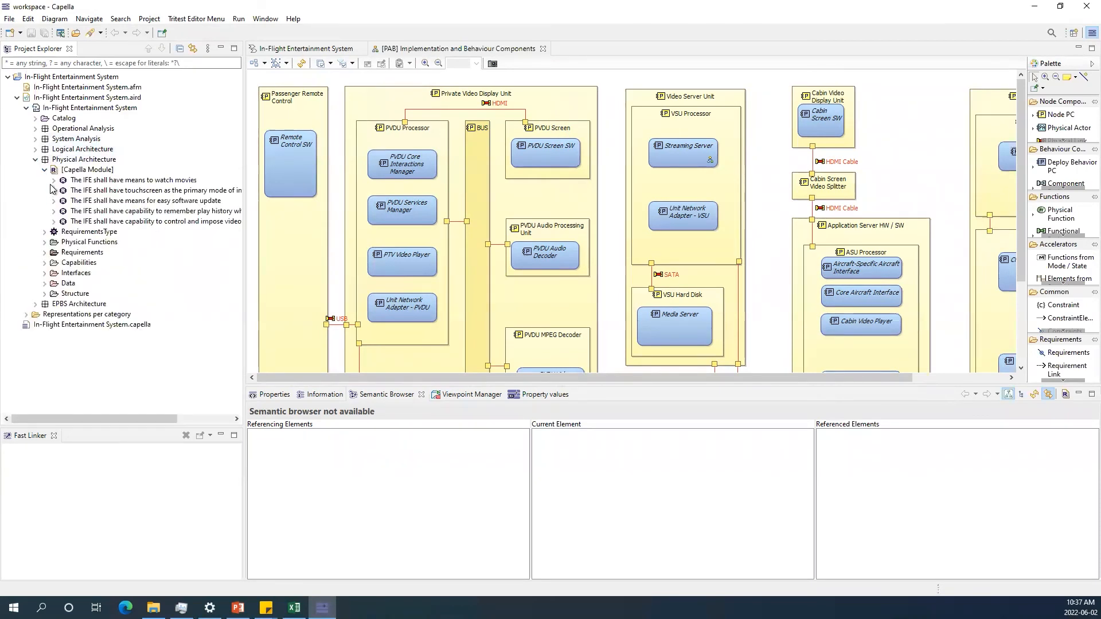
left_click_drag(244, 166, 349, 170)
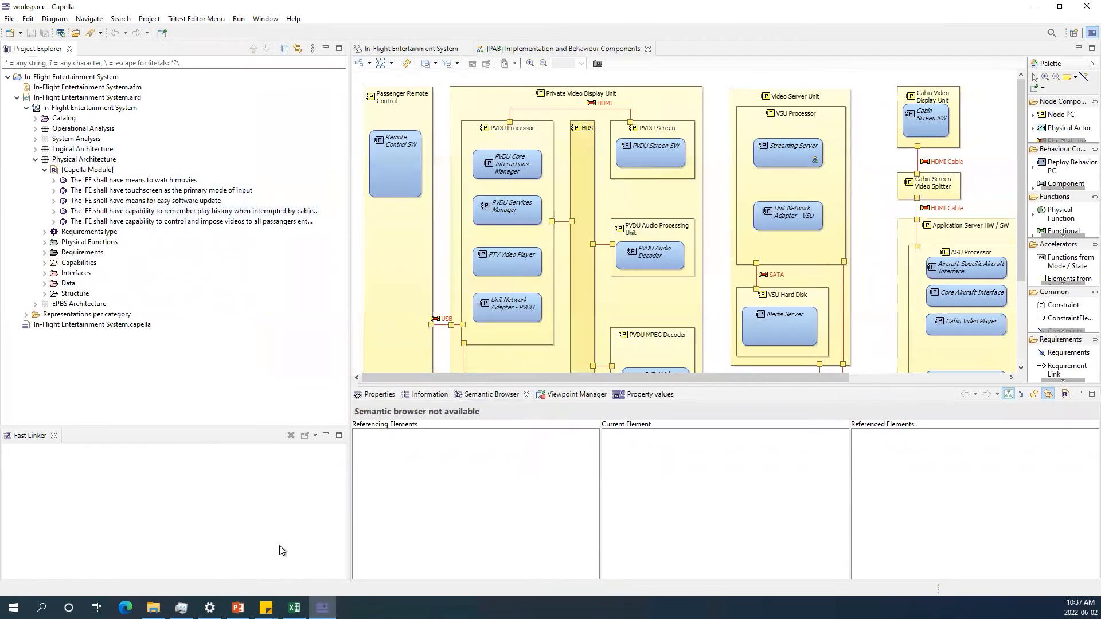
Select the watch-movies requirement and show its owned attributes in the Semantic Browser.
left_click(294, 607)
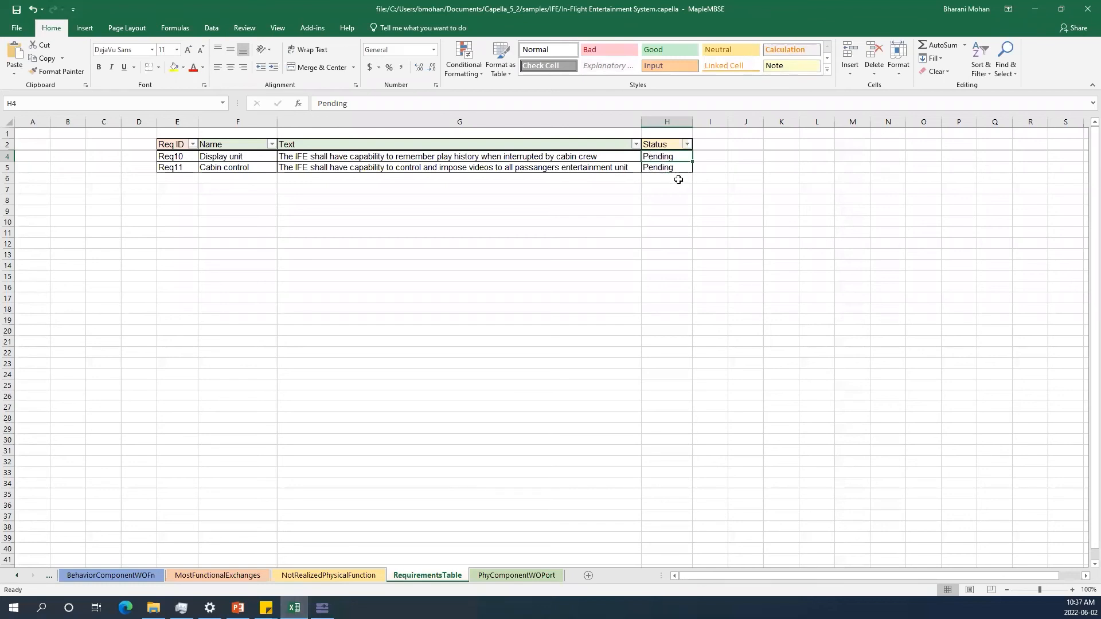
left_click(1035, 9)
left_click(116, 181)
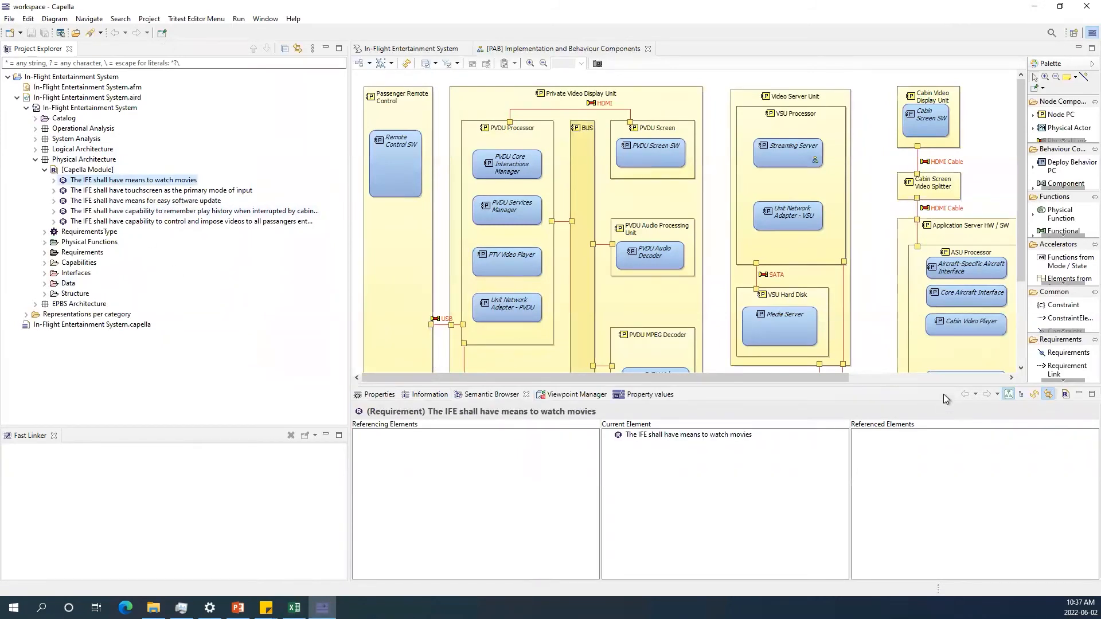
left_click(1065, 394)
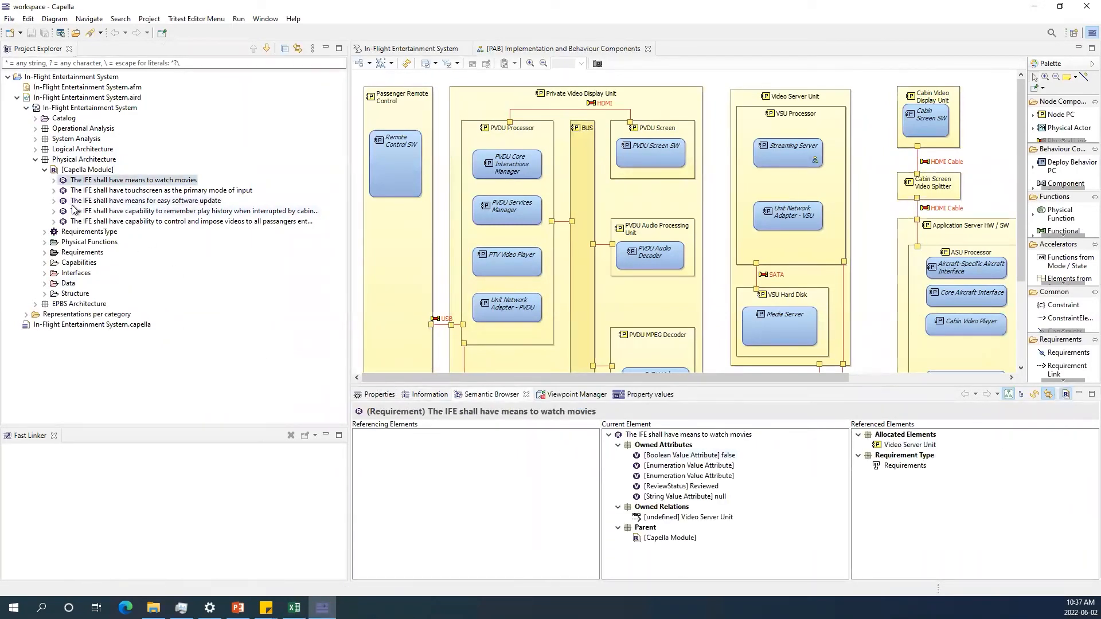
Send all five Capella Module requirements to a new Mass Editing View.
left_click(54, 202)
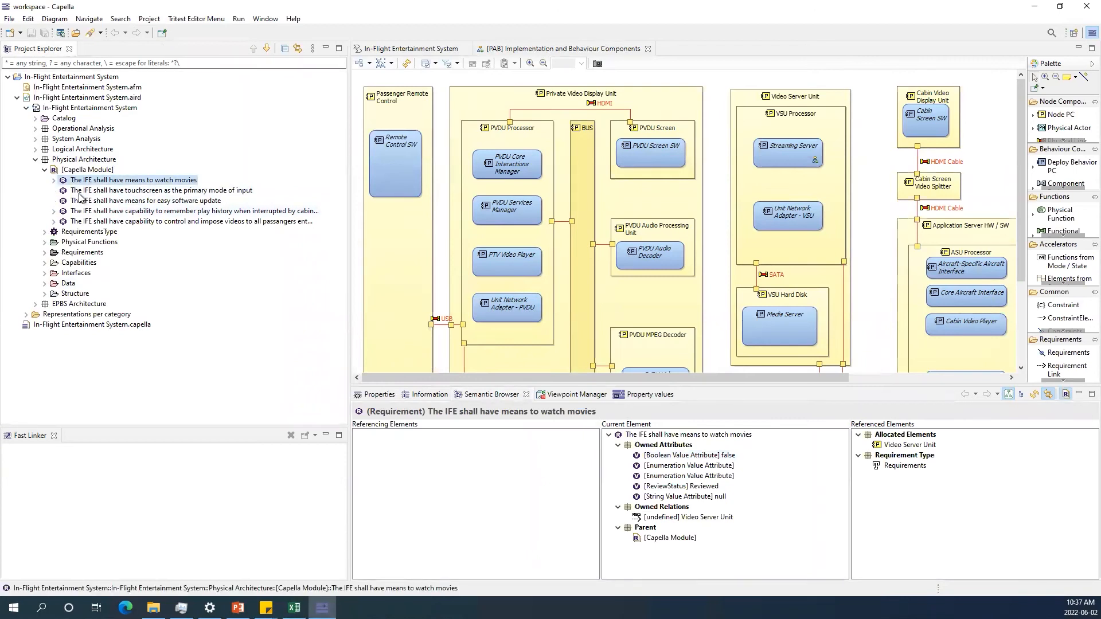
left_click(125, 223, "shift")
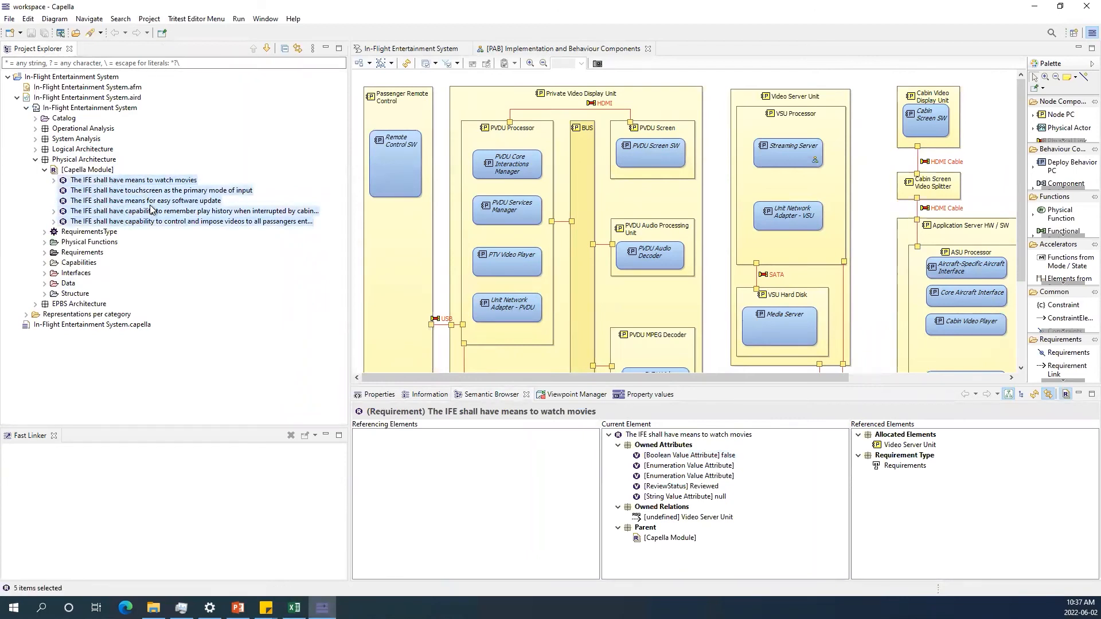
right_click(151, 208)
mouse_move(277, 409)
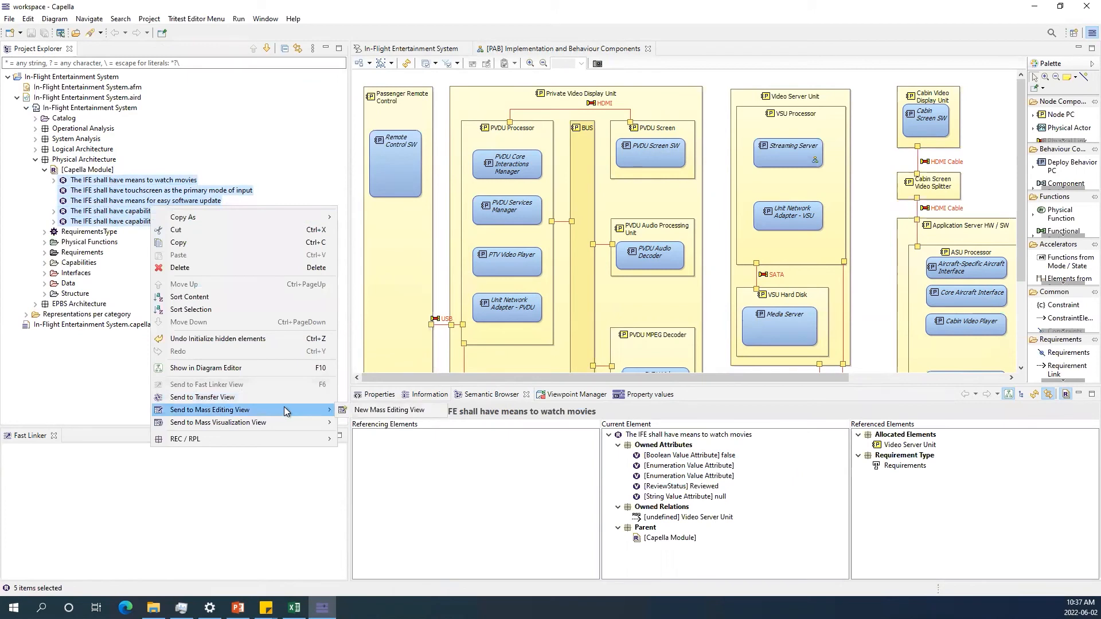
left_click(369, 410)
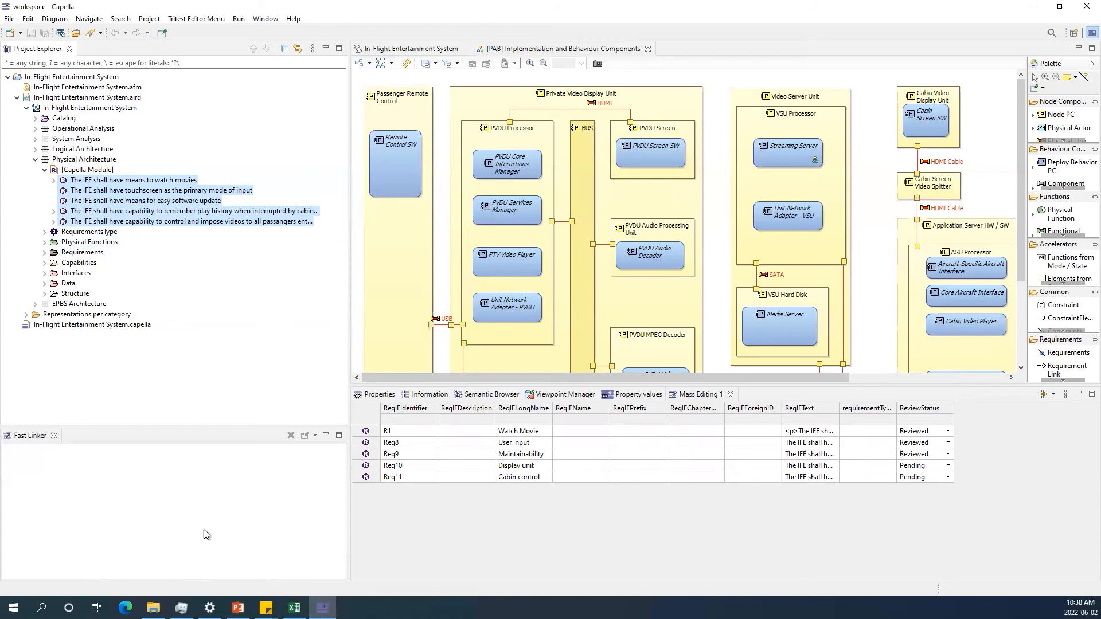
Compare the Excel requirements table and browse the Physical Architecture Structure folder in the Project Explorer.
left_click(294, 608)
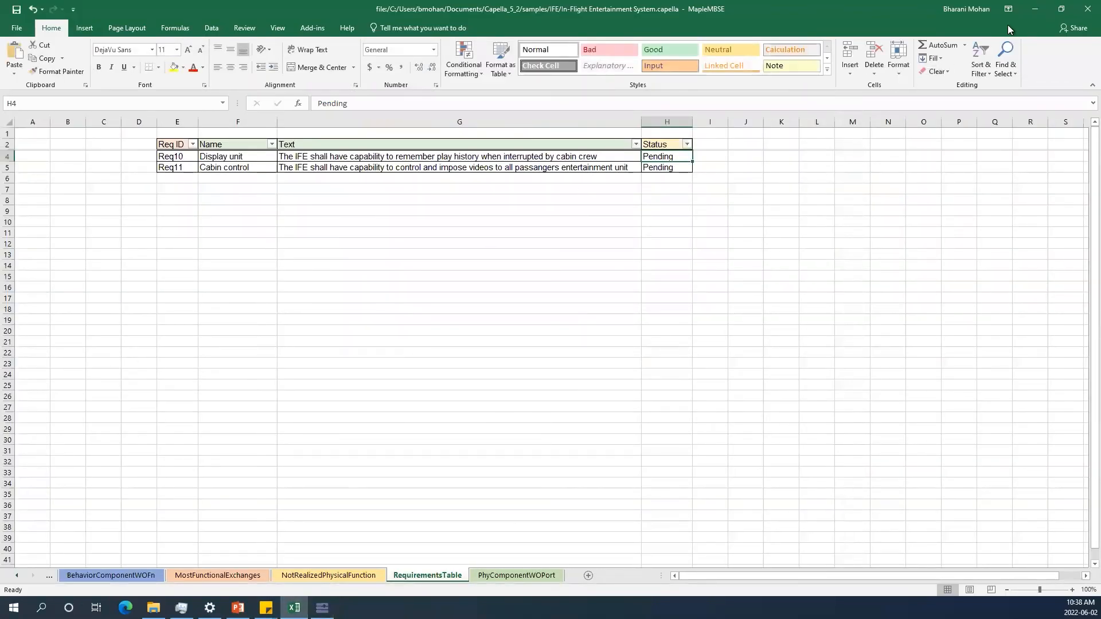
left_click(1027, 16)
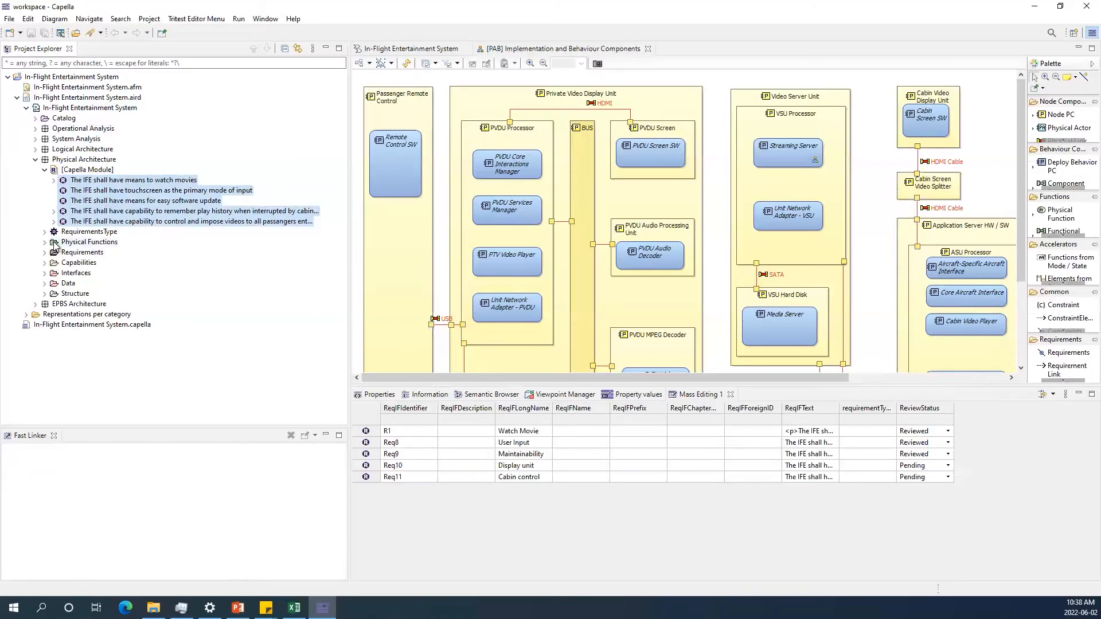
left_click(45, 294)
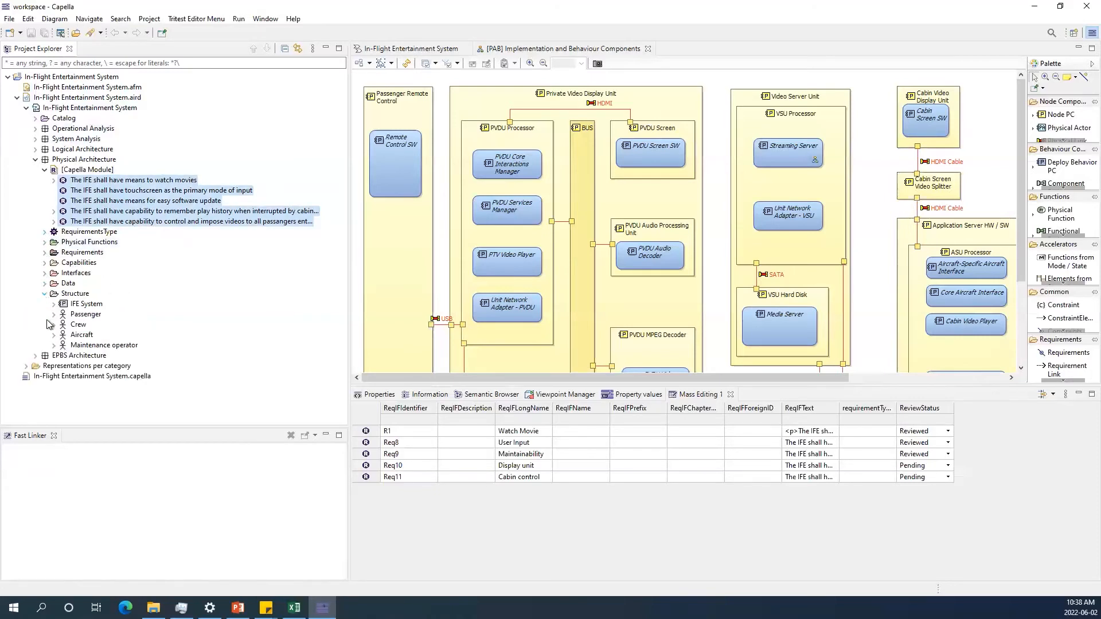
scroll(54, 314, "down", 2)
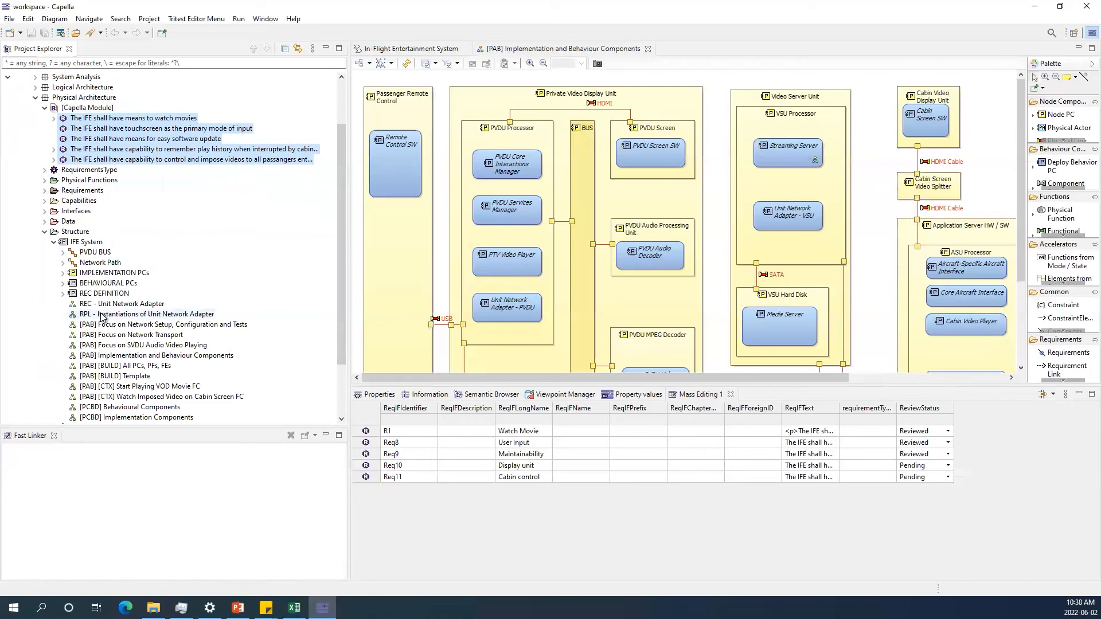
scroll(103, 318, "down", 2)
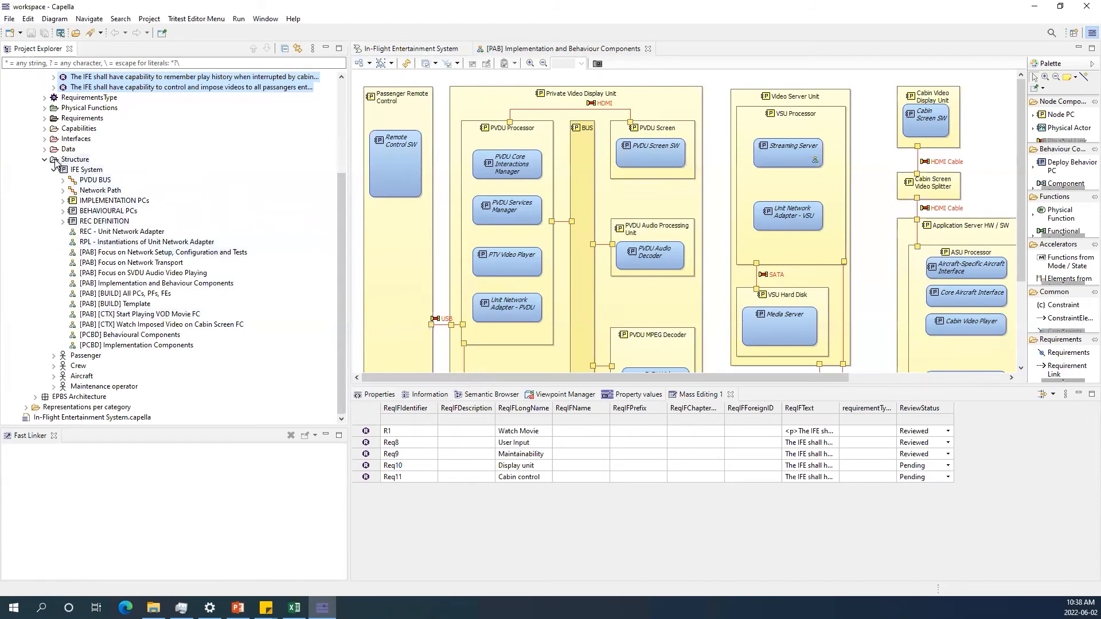
scroll(240, 254, "up", 4)
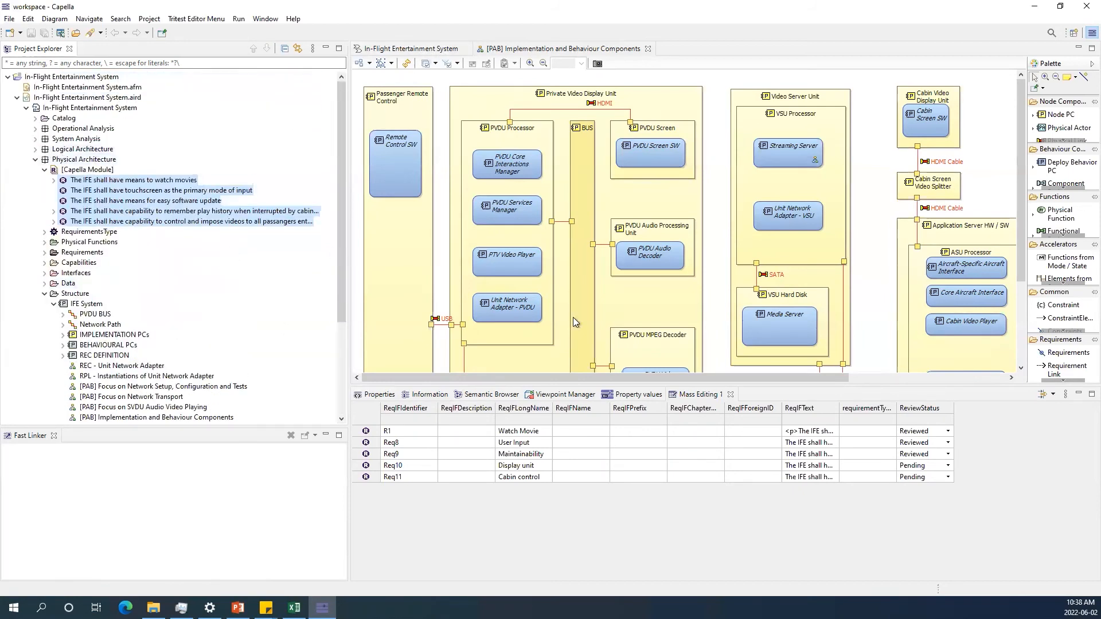
Inspect each Capella Module requirement's owned attributes and relations in the Semantic Browser.
left_click(648, 395)
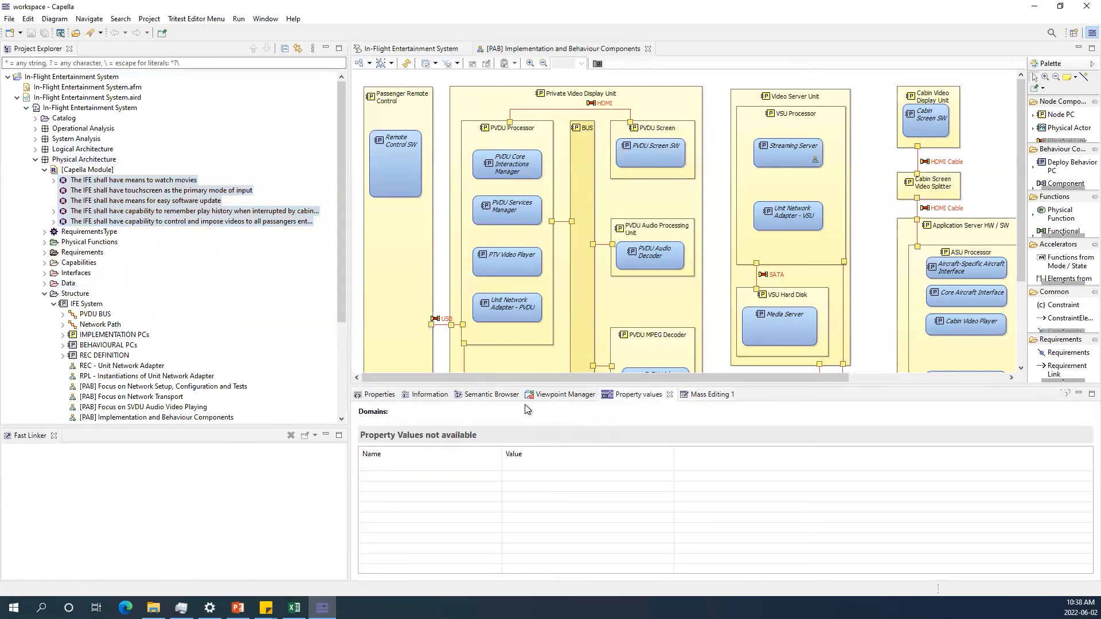
left_click(143, 192)
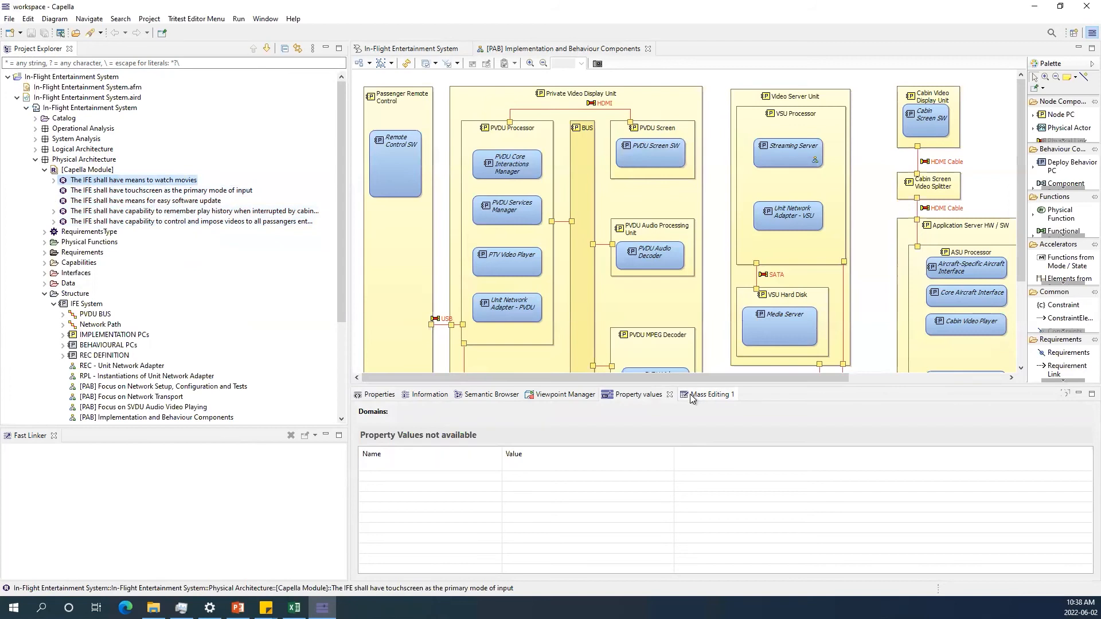
left_click(492, 396)
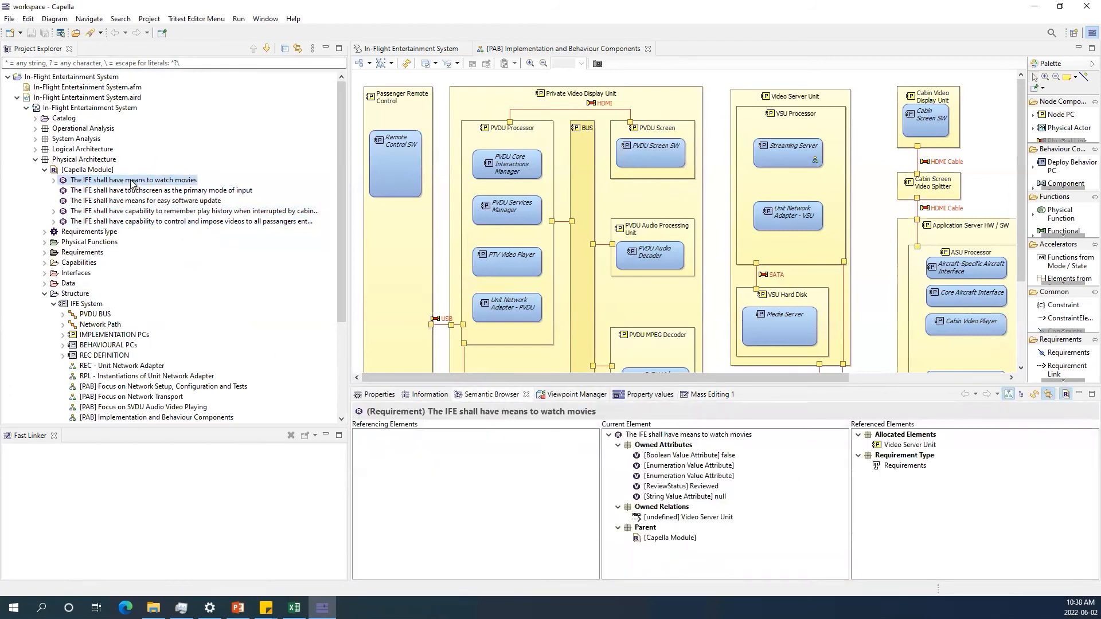
left_click(181, 192)
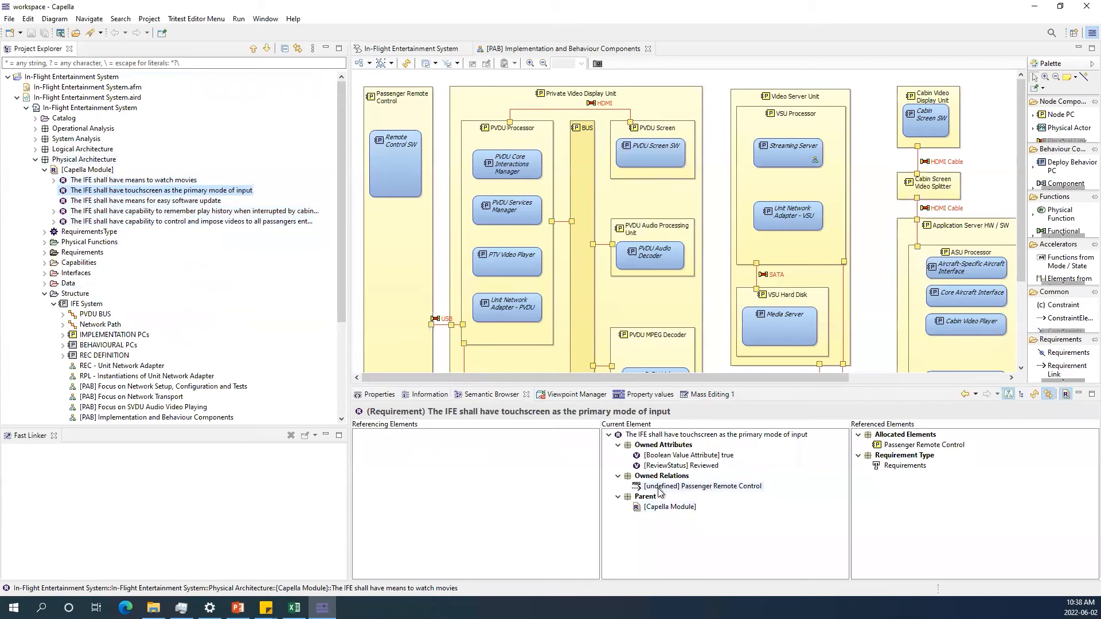
left_click(183, 202)
left_click(189, 211)
left_click(192, 222)
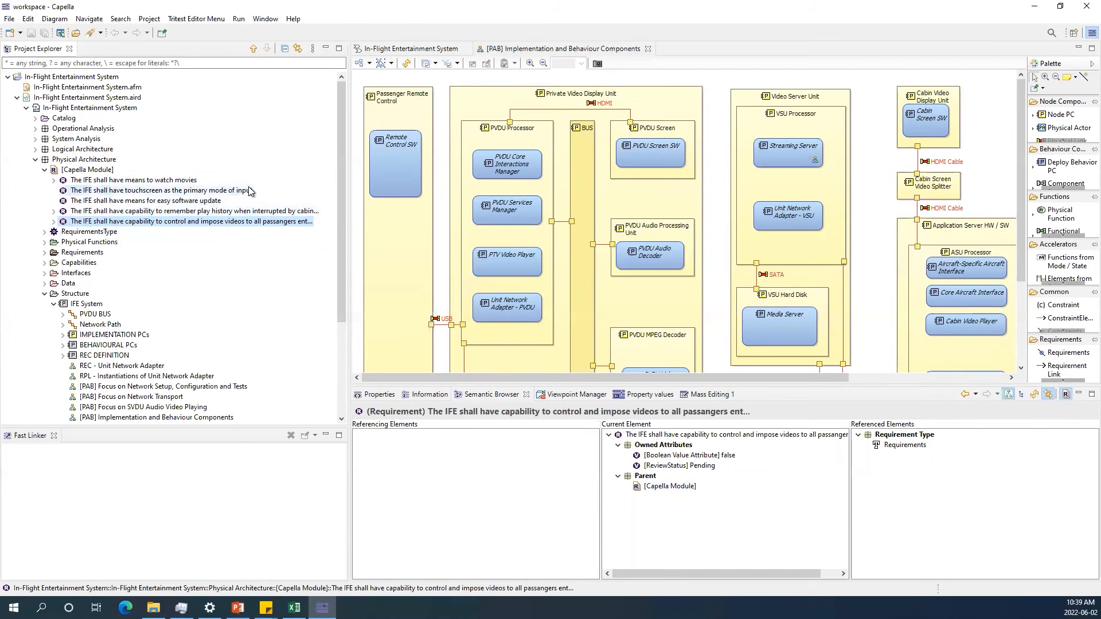
left_click(127, 201)
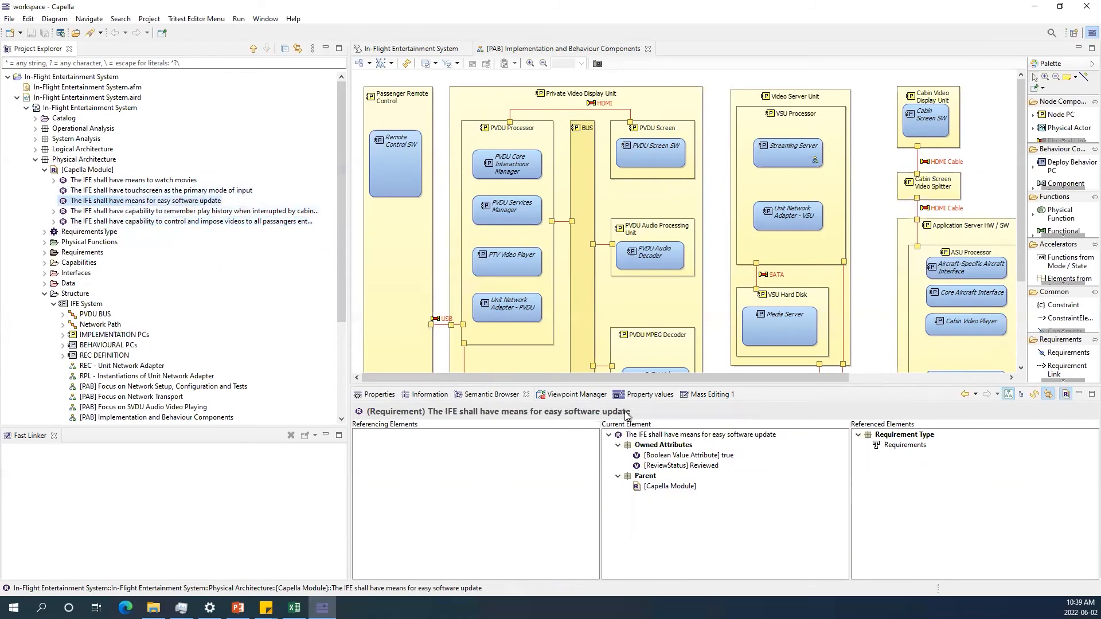
left_click(125, 191)
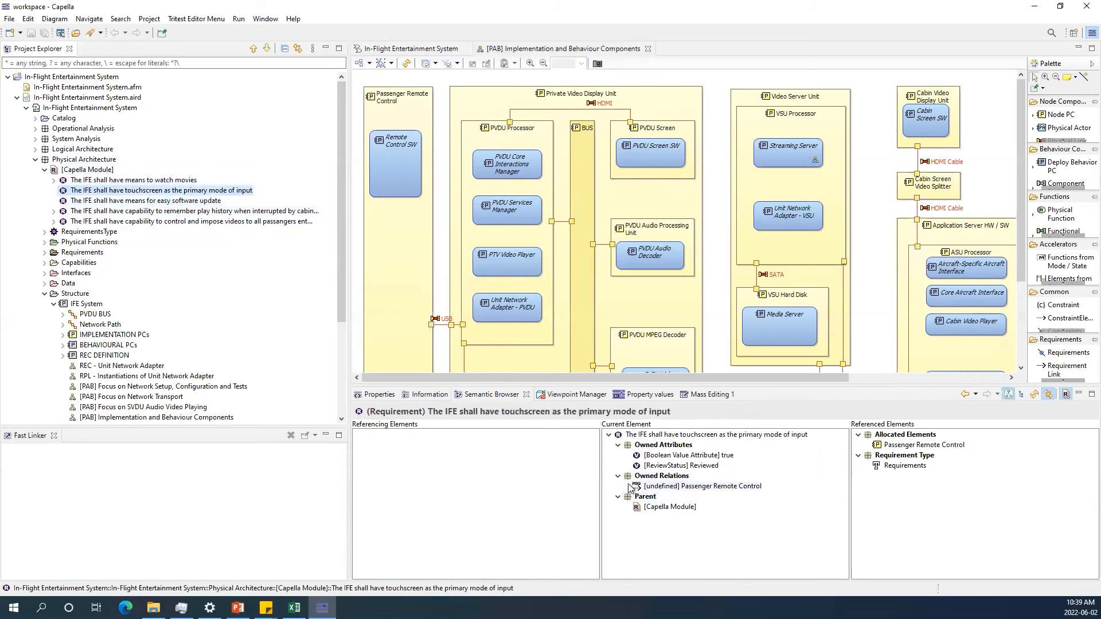
Expand RequirementsType with its Requirements and RequirementStatus definitions in the Project Explorer.
left_click(45, 232)
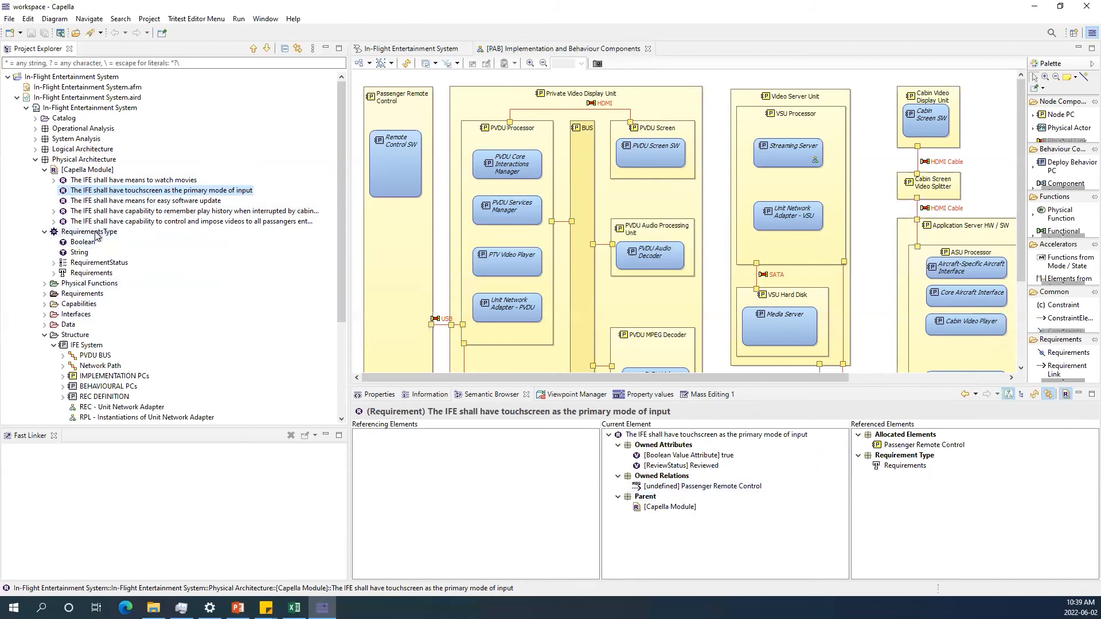
left_click(54, 273)
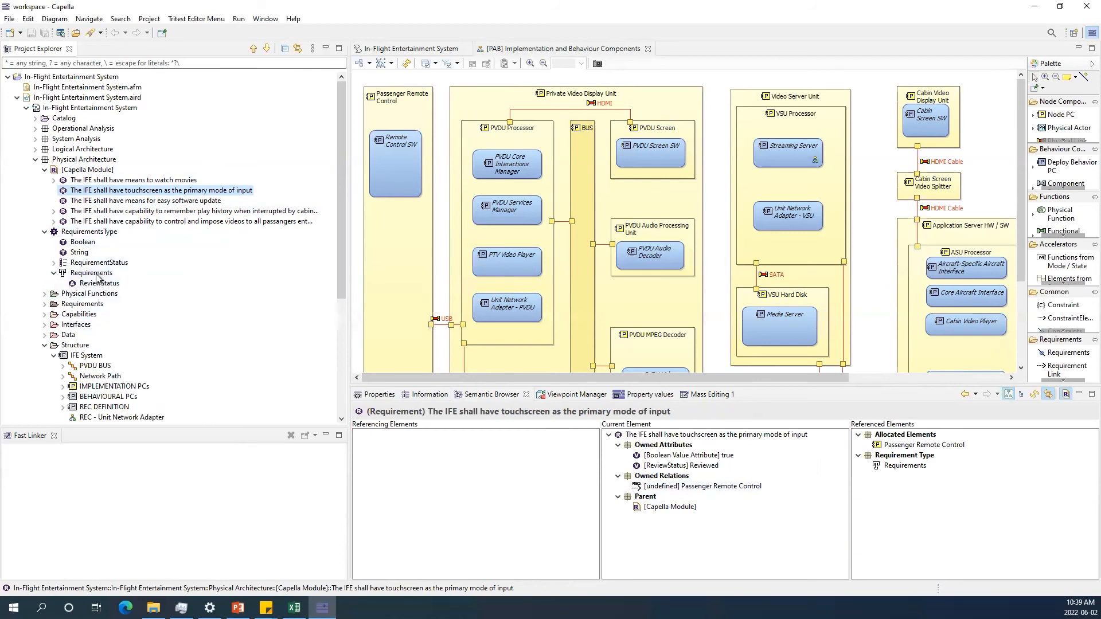
left_click(54, 263)
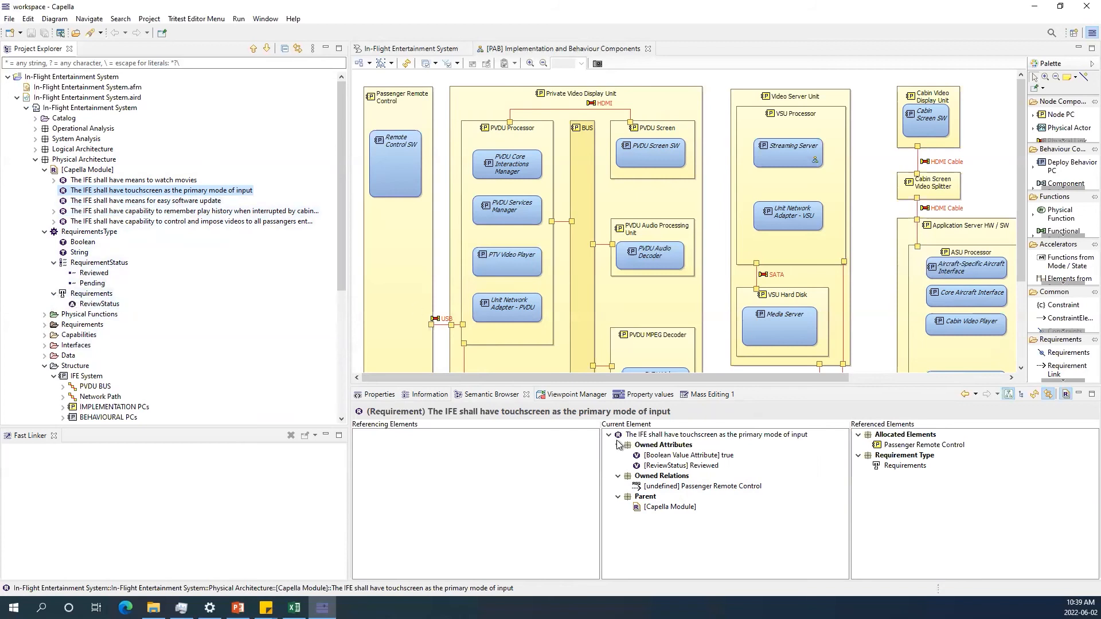
Open the touchscreen requirement's properties, review its Requirements Allocation links, and close the dialog.
double_click(226, 190)
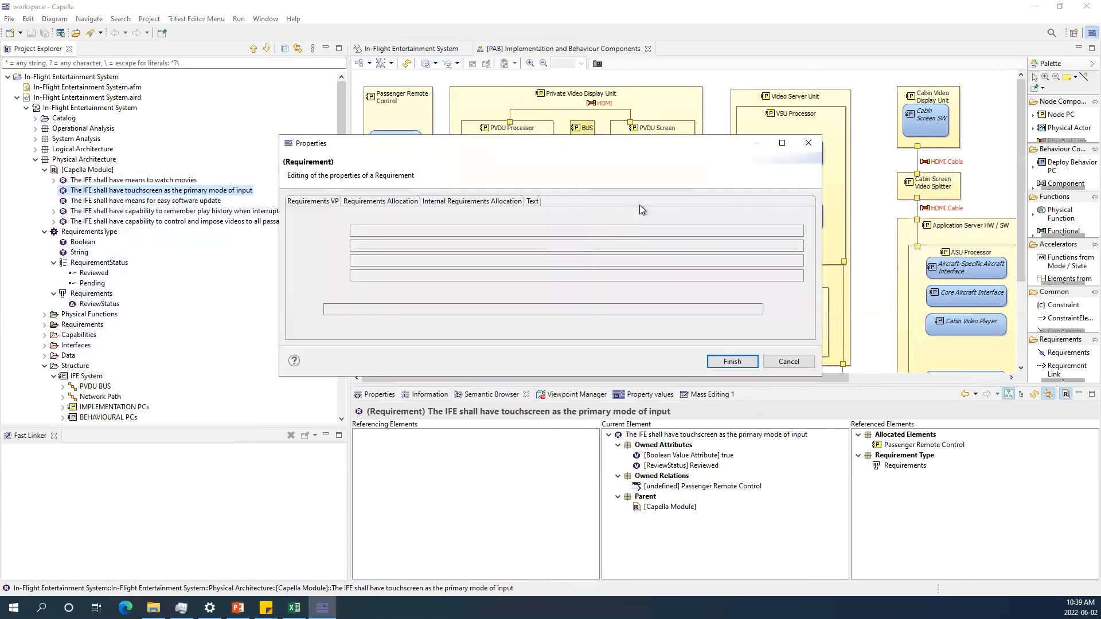
left_click(416, 209)
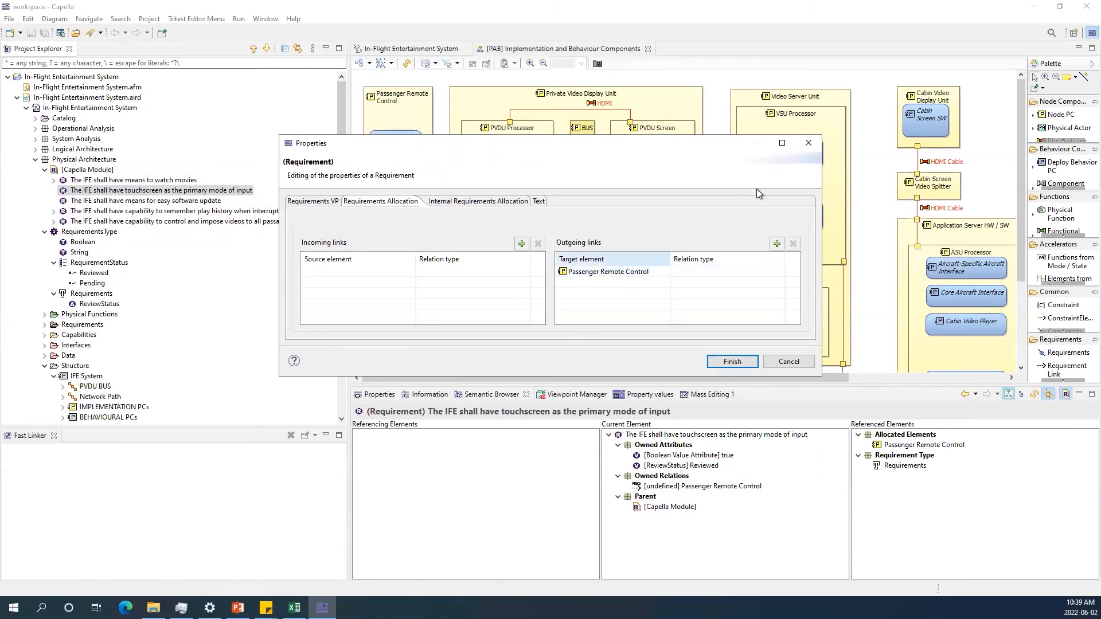
left_click(800, 147)
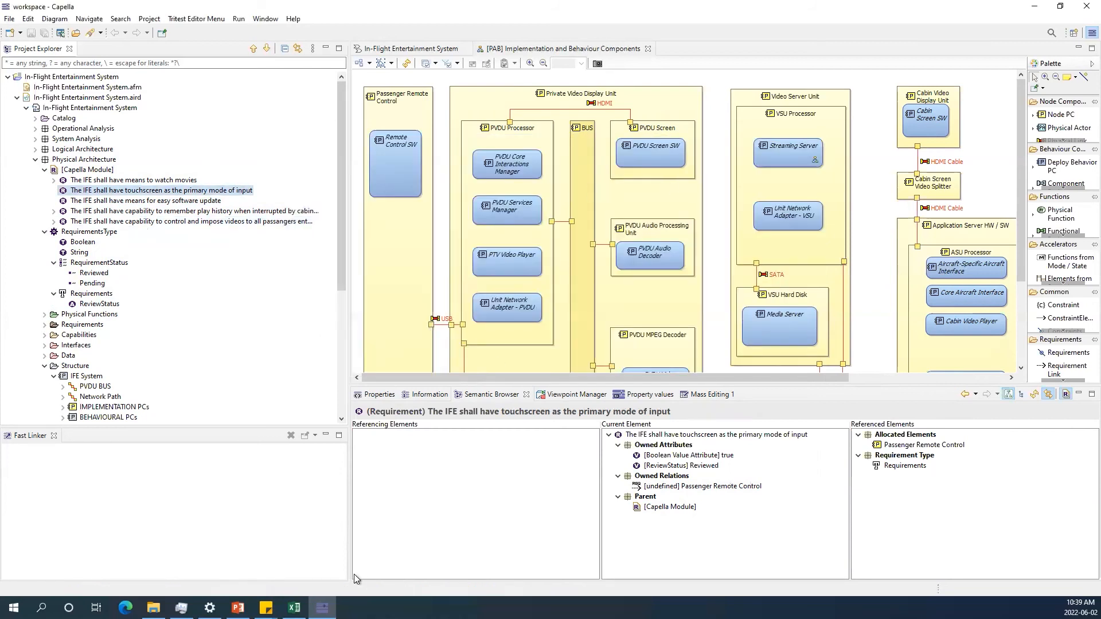
Switch to the MapleMBSE editor window with Predicates.MSE open.
left_click(9, 19)
mouse_move(129, 304)
left_click(269, 304)
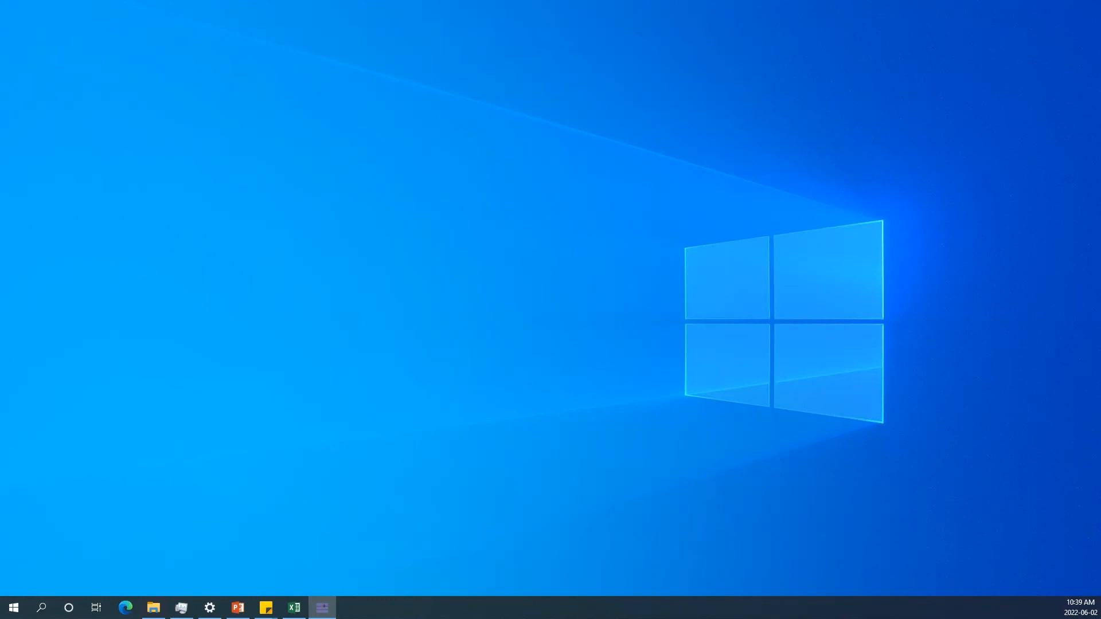
left_click(322, 607)
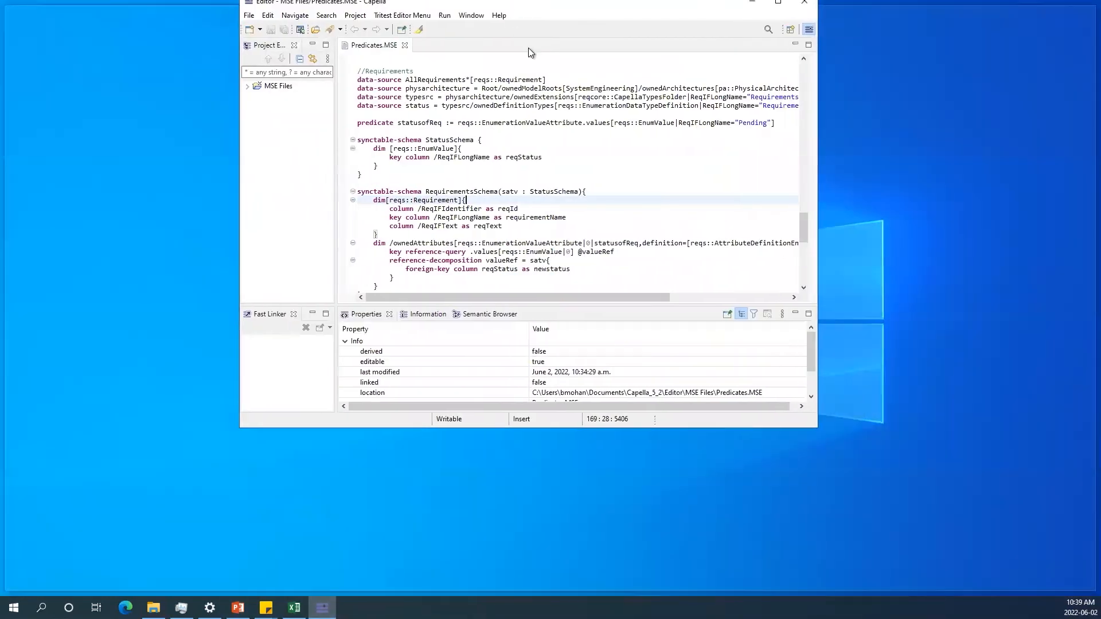
Insert a new predicate named notrelated below the statusofReq predicate.
scroll(499, 248, "down", 5)
scroll(329, 175, "up", 5)
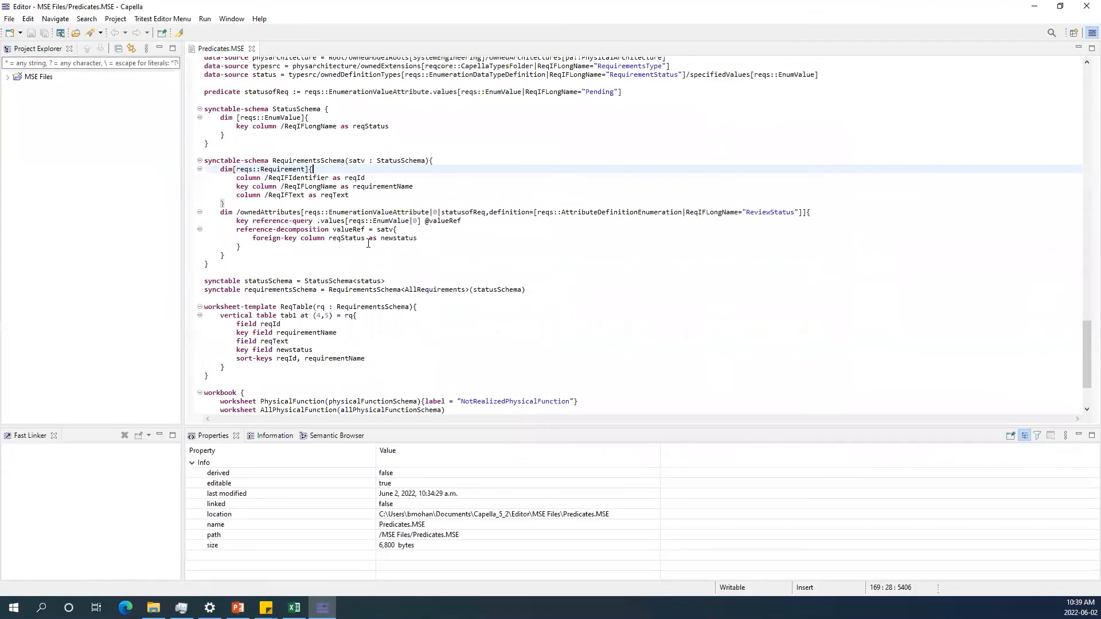
scroll(533, 166, "up", 1)
left_click(639, 160)
key("Return")
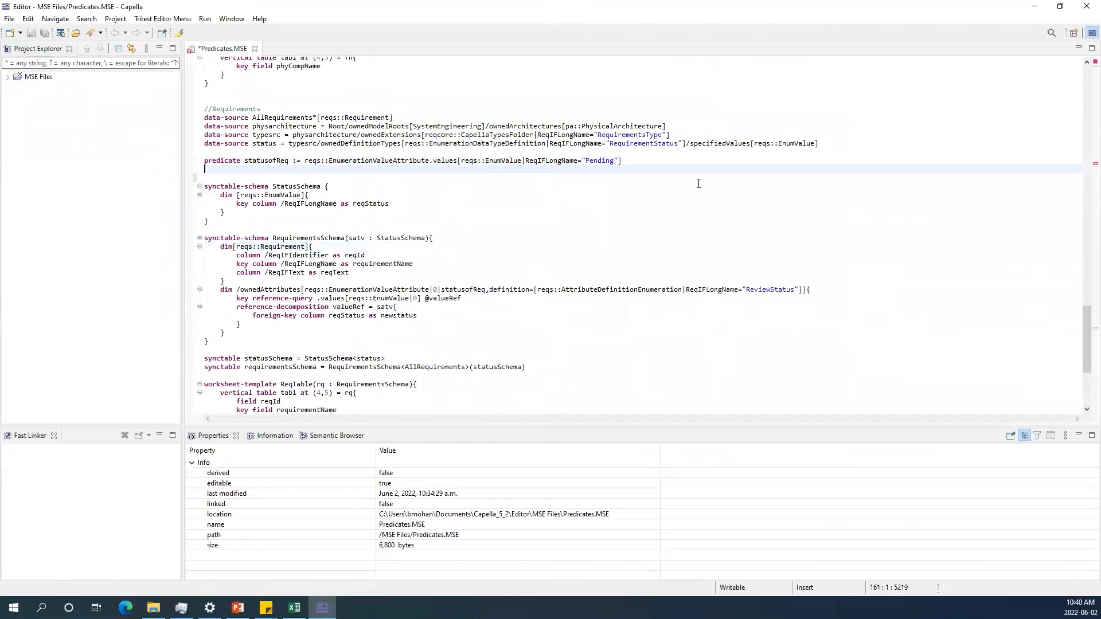
type("pre")
key("ctrl+space")
key("Return")
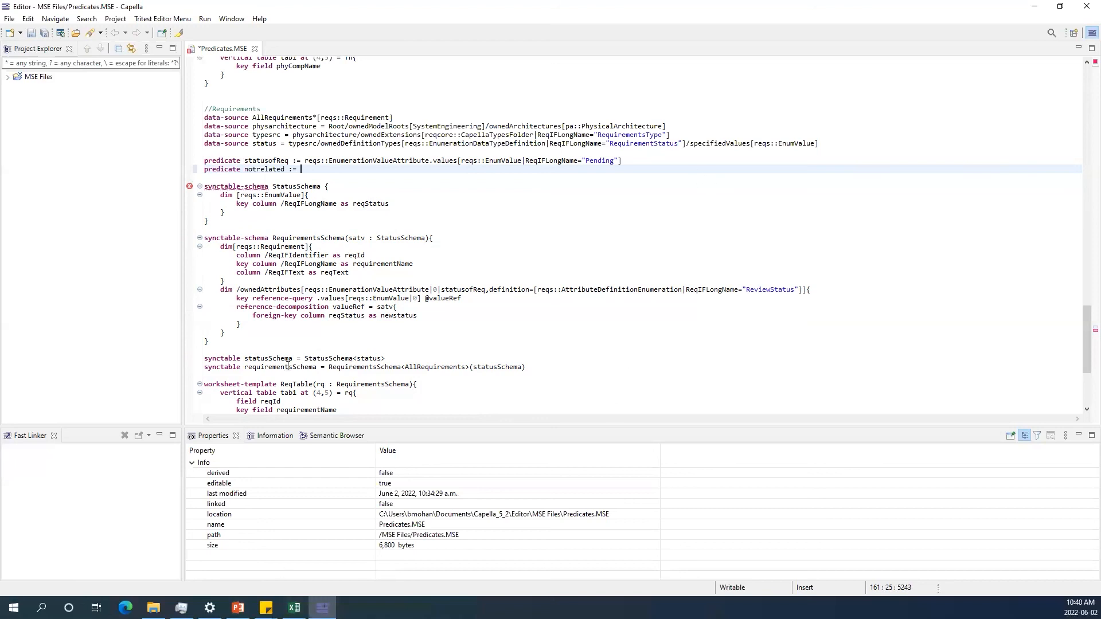
Review the Pending requirements in the Excel RequirementsTable sheet and return to the editor.
left_click(294, 608)
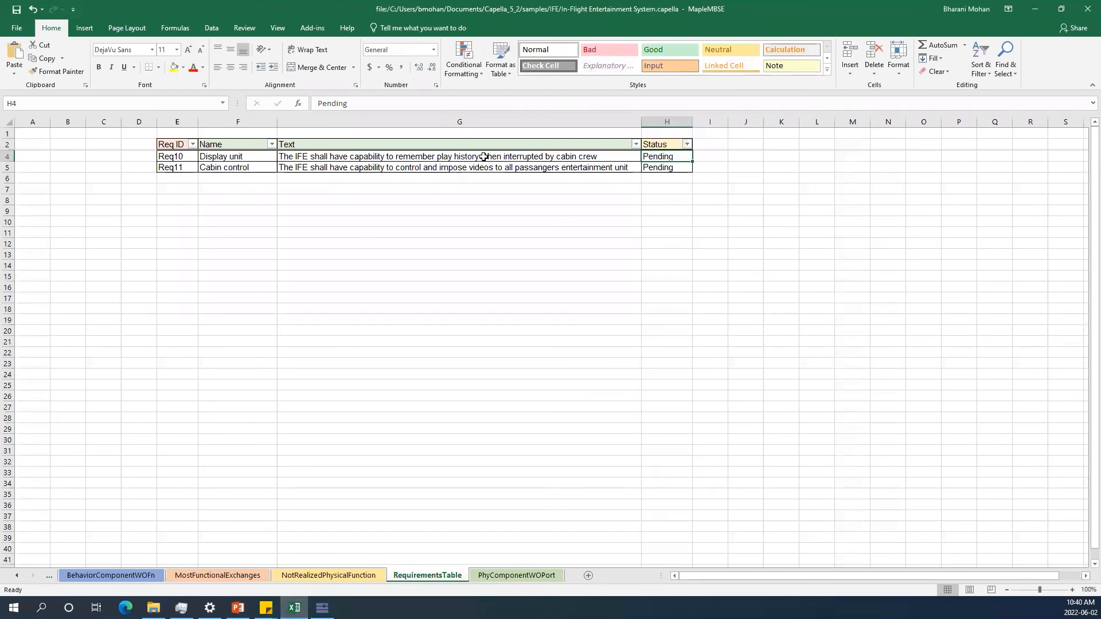
left_click(664, 117)
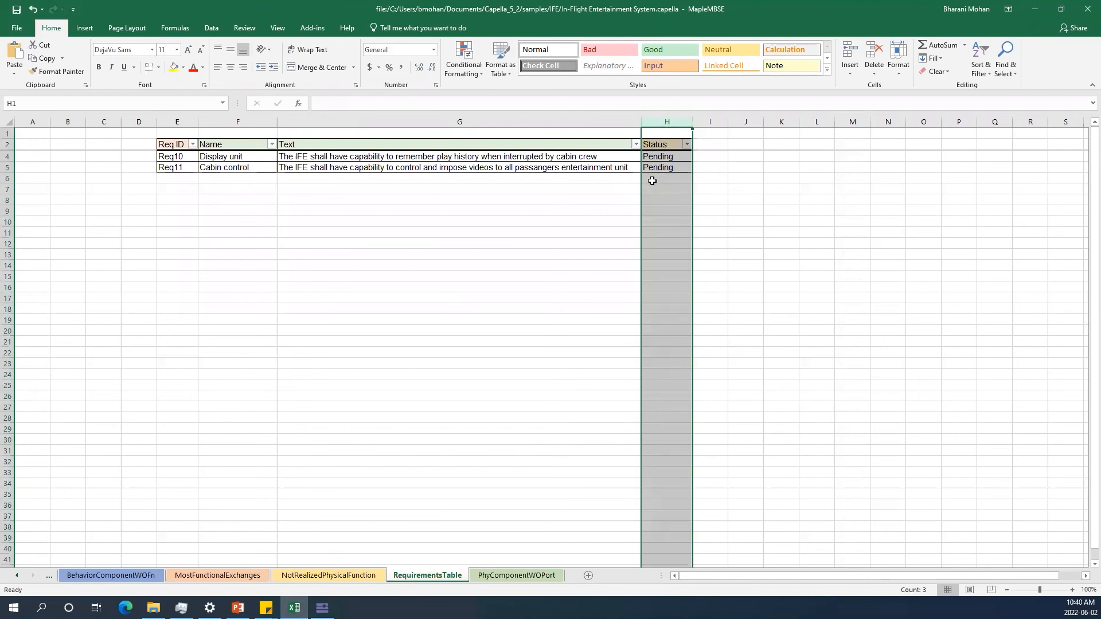
left_click(241, 120)
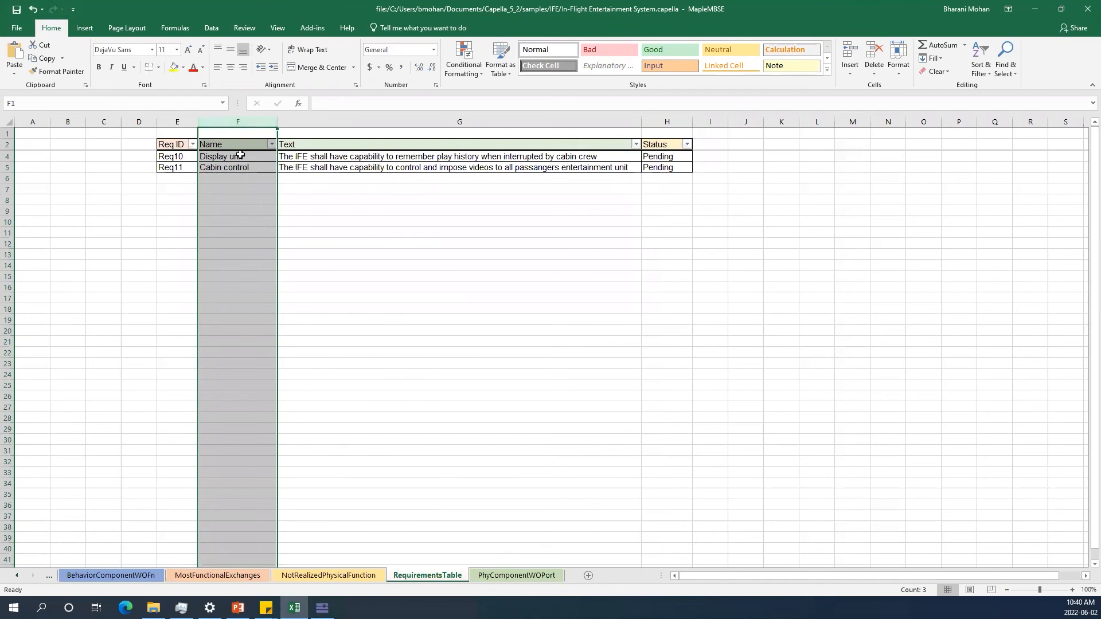
left_click(1039, 10)
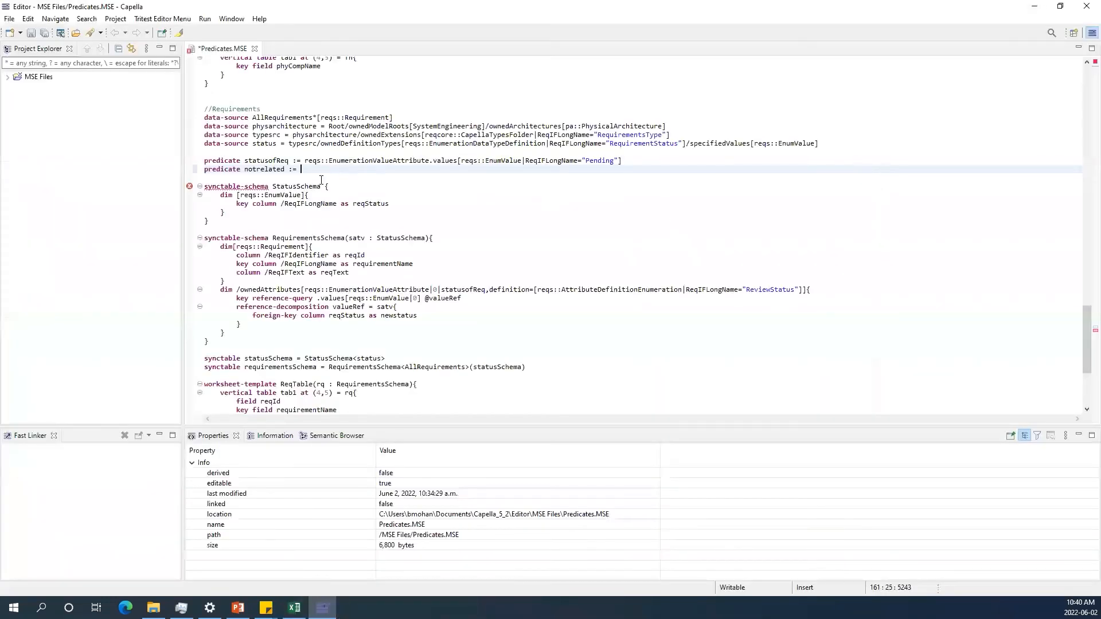
Copy reqs::Requirement from the RequirementsSchema dimension into the notrelated predicate definition.
left_click(235, 247)
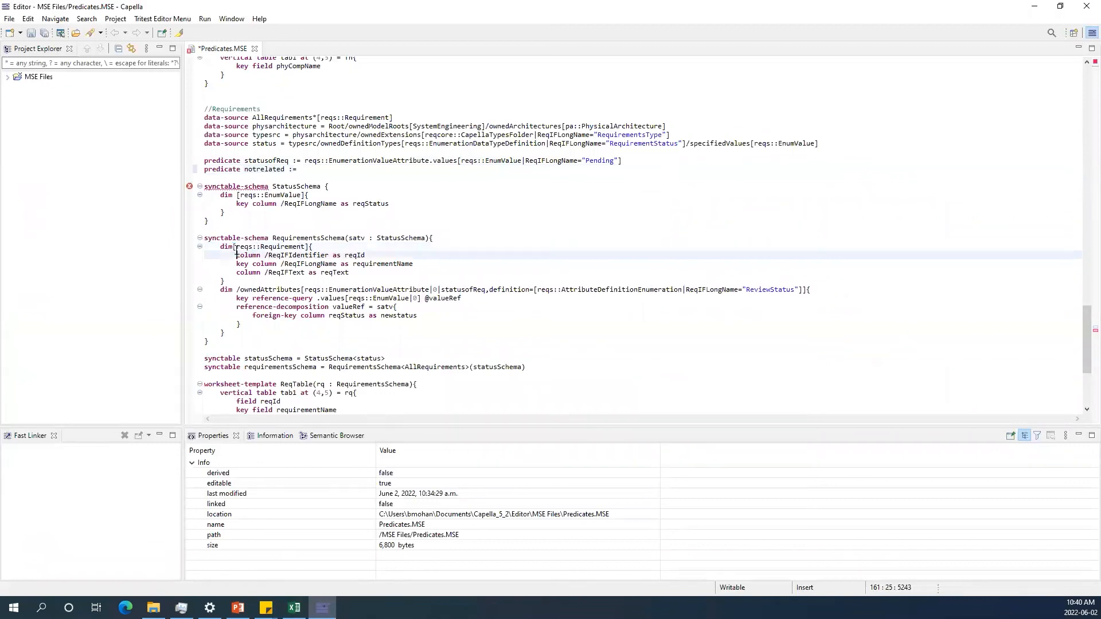
left_click_drag(238, 247, 305, 244)
key("ctrl+c")
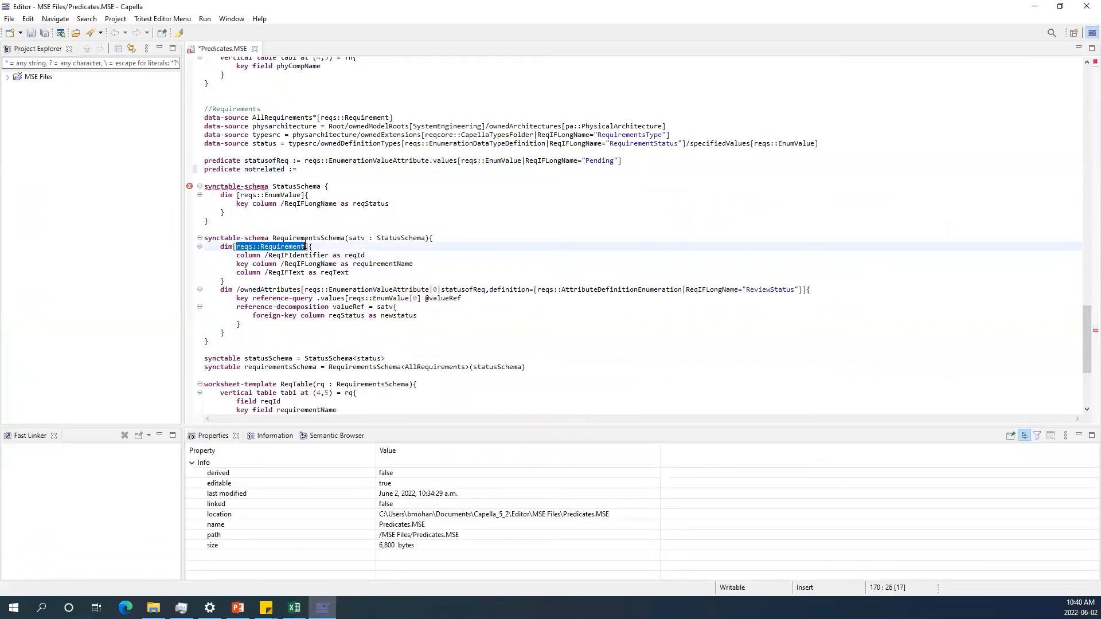
left_click(310, 173)
key("ctrl+v")
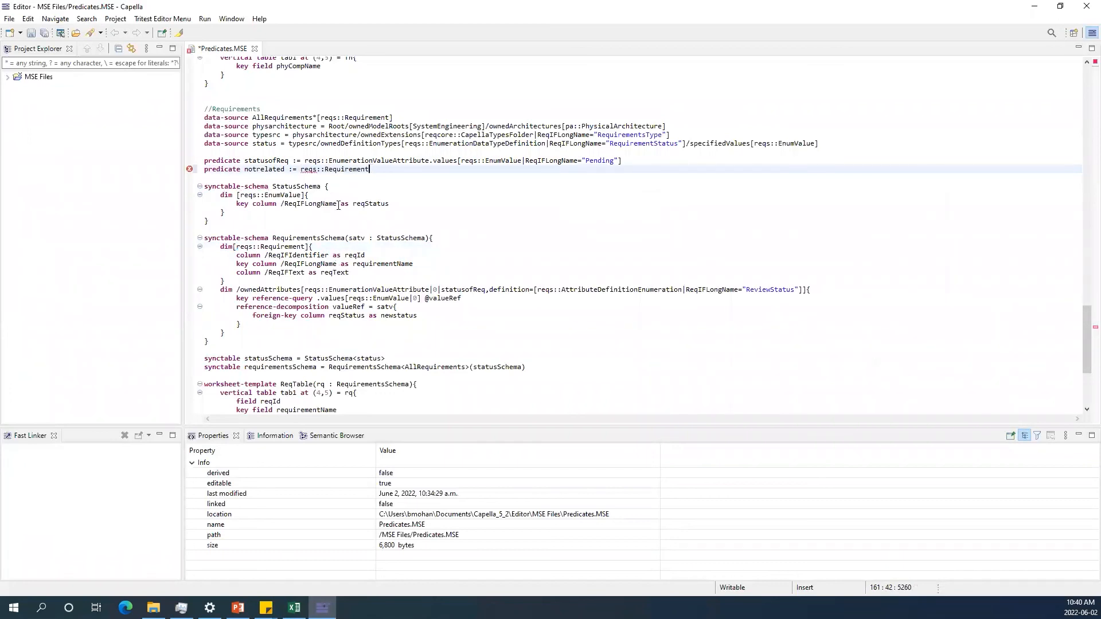
Extend the notrelated predicate with /ownedRelations[req::CapellaIncomingRelation].
type("/")
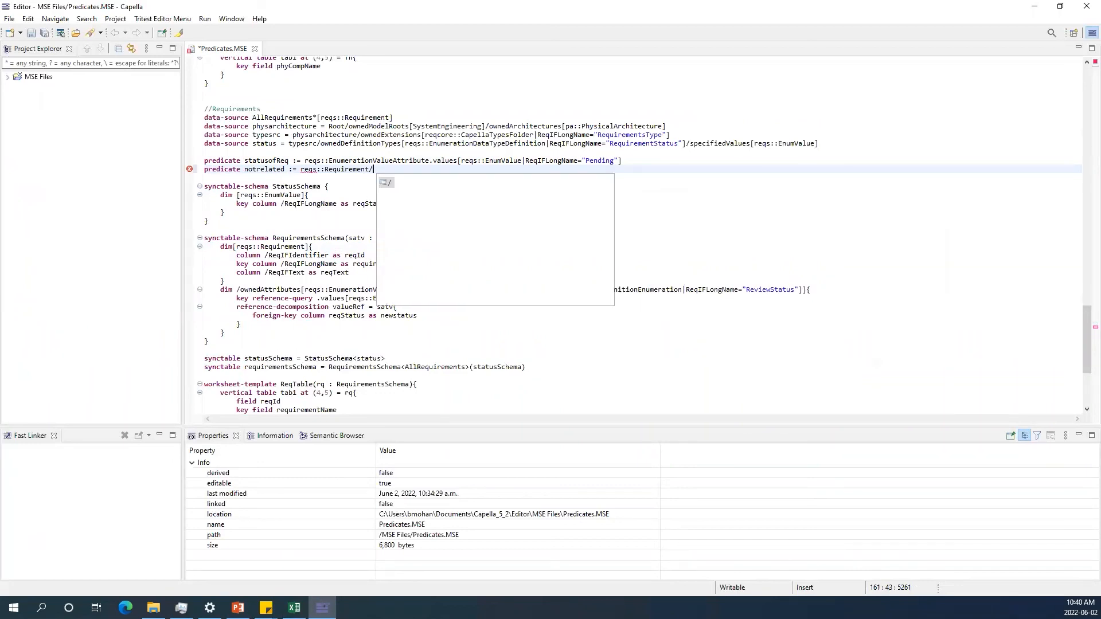
type("ownedRe")
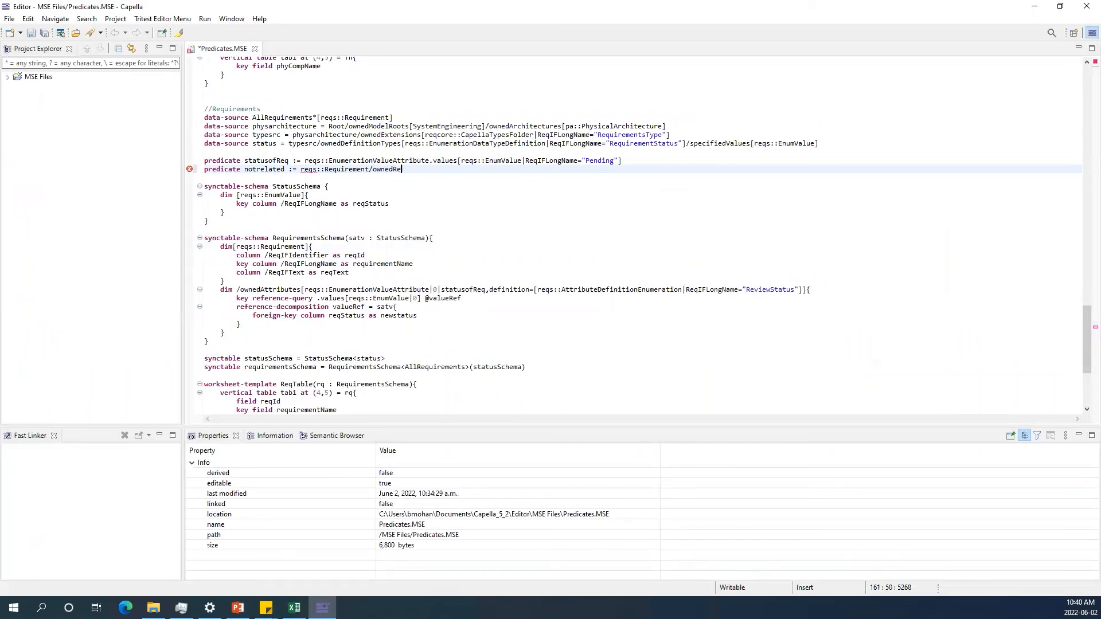
type("lations[]")
key("Left")
type("req::")
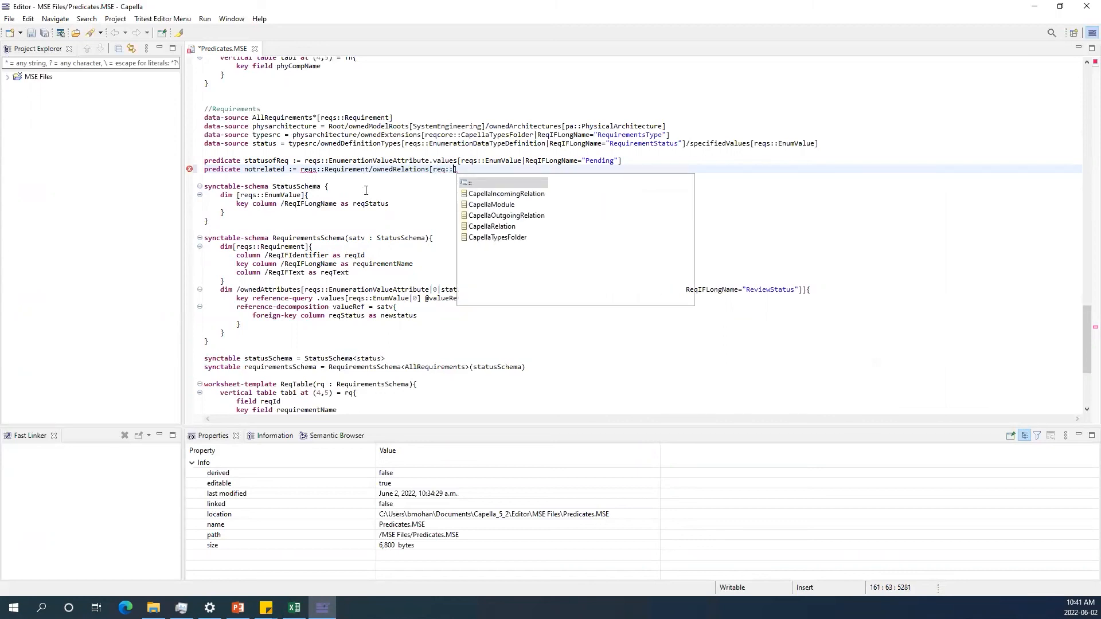
key("Down")
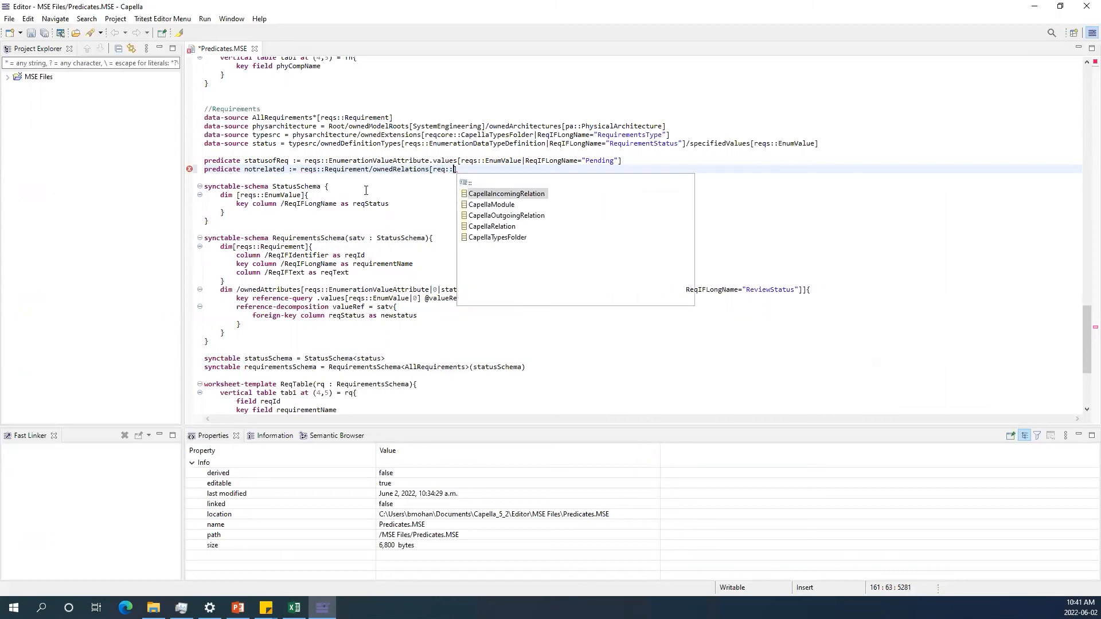
key("Return")
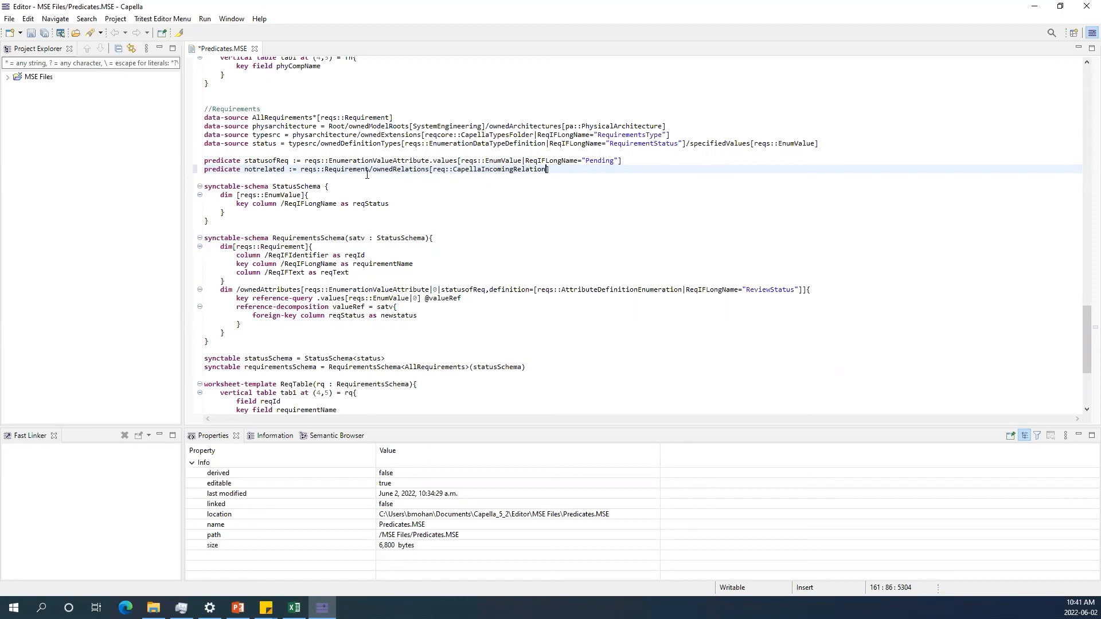
Apply the notrelated predicate to the Requirement dimension of RequirementsSchema as reqs::Requirement|notrelated.
left_click(402, 169)
double_click(270, 170)
key("ctrl+c")
left_click(308, 248)
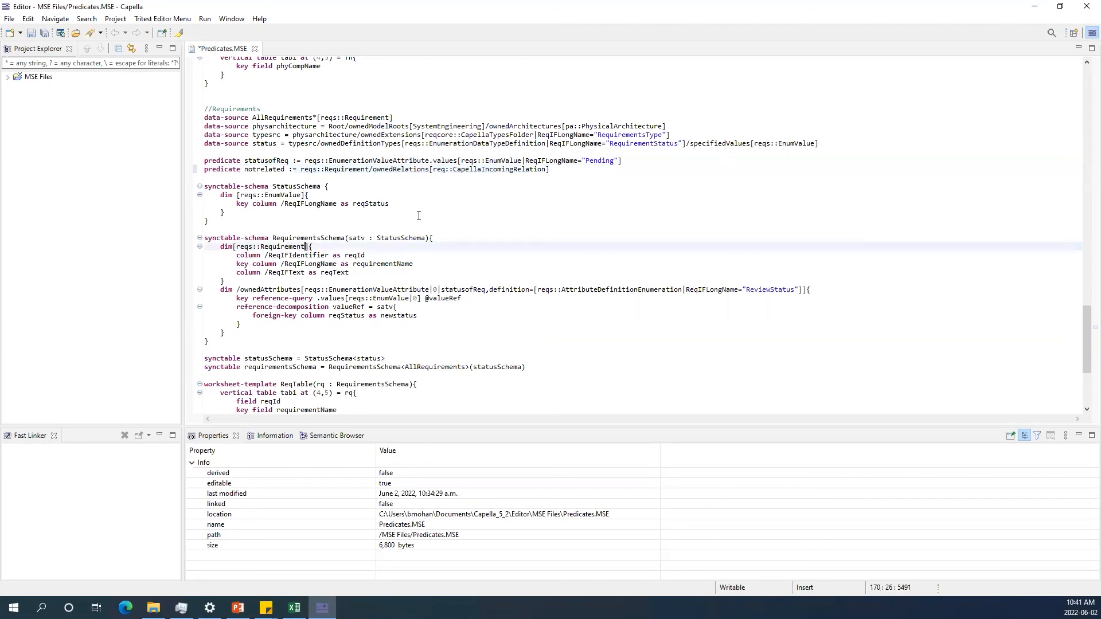
key("ctrl+v")
Remove the statusofReq predicate from the ownedAttributes dimension and save Predicates.MSE.
double_click(464, 289)
key("Delete")
key("Delete")
left_click(510, 308)
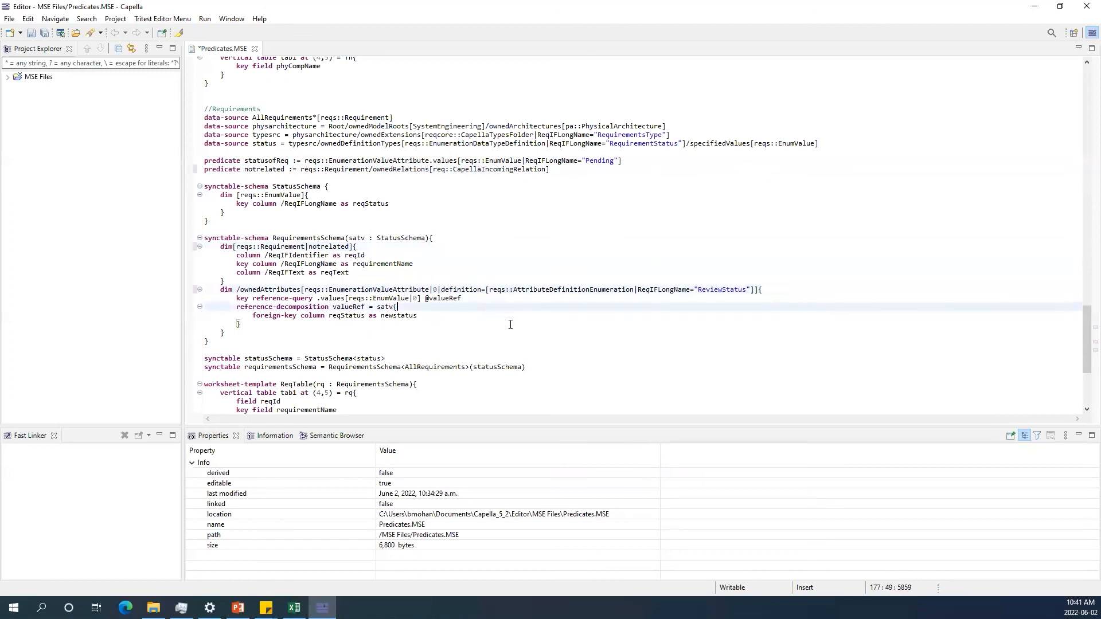
key("ctrl+s")
Restart the MapleMBSE session in Excel, loading Predicates.MSE with the In-Flight Entertainment System.capella model from samples/IFE.
left_click(322, 608)
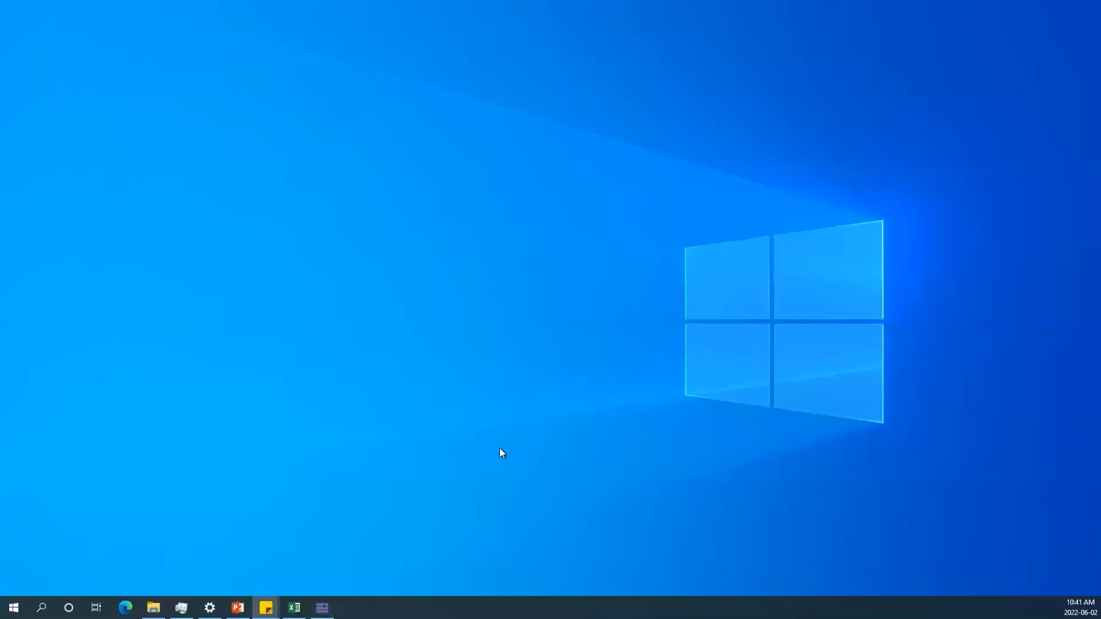
left_click(322, 608)
left_click(294, 608)
left_click(524, 420)
key("ctrl+shift+r")
key("Return")
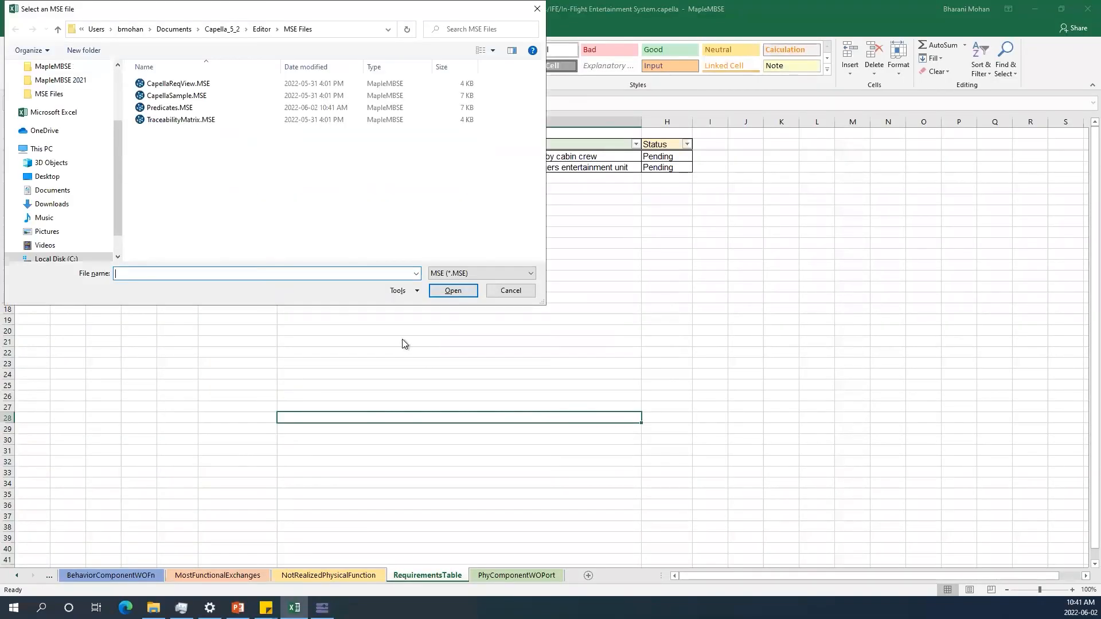
left_click(172, 108)
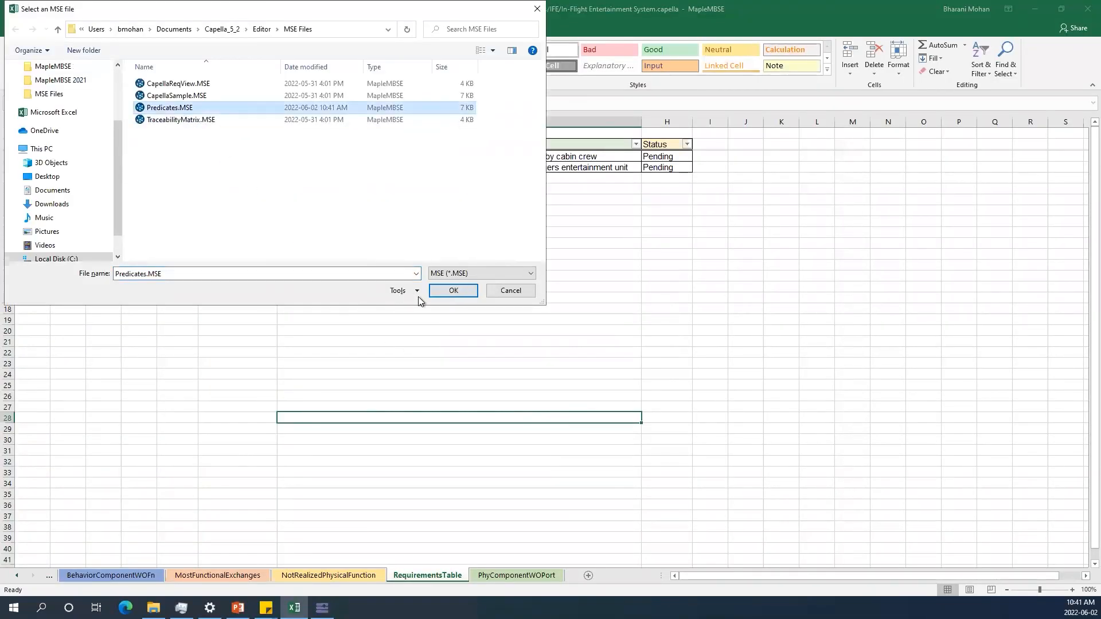
left_click(454, 290)
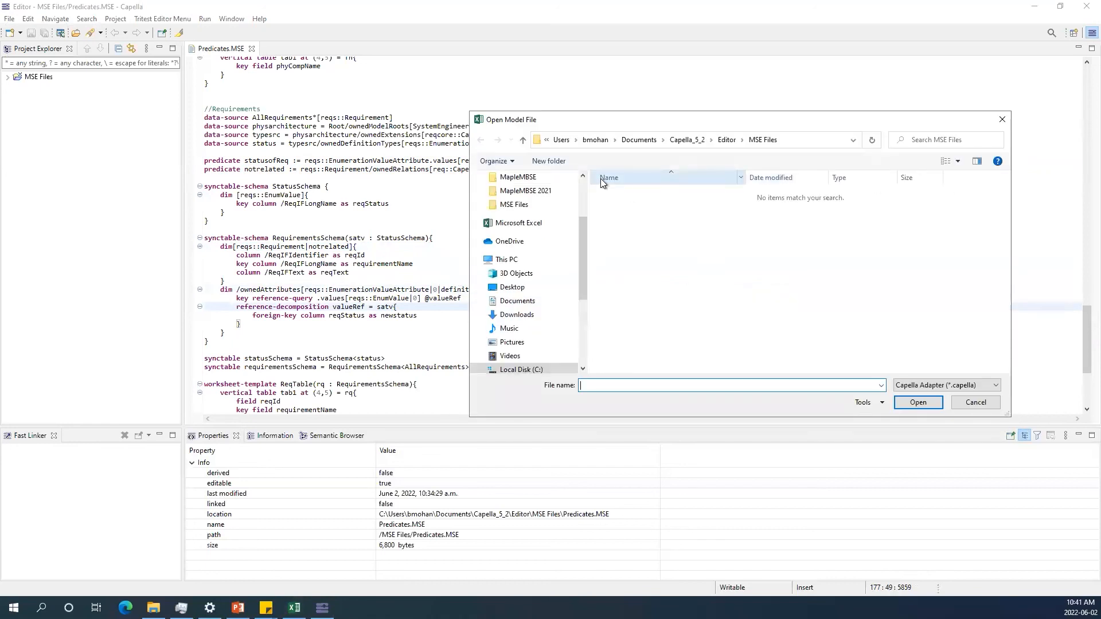
left_click(687, 140)
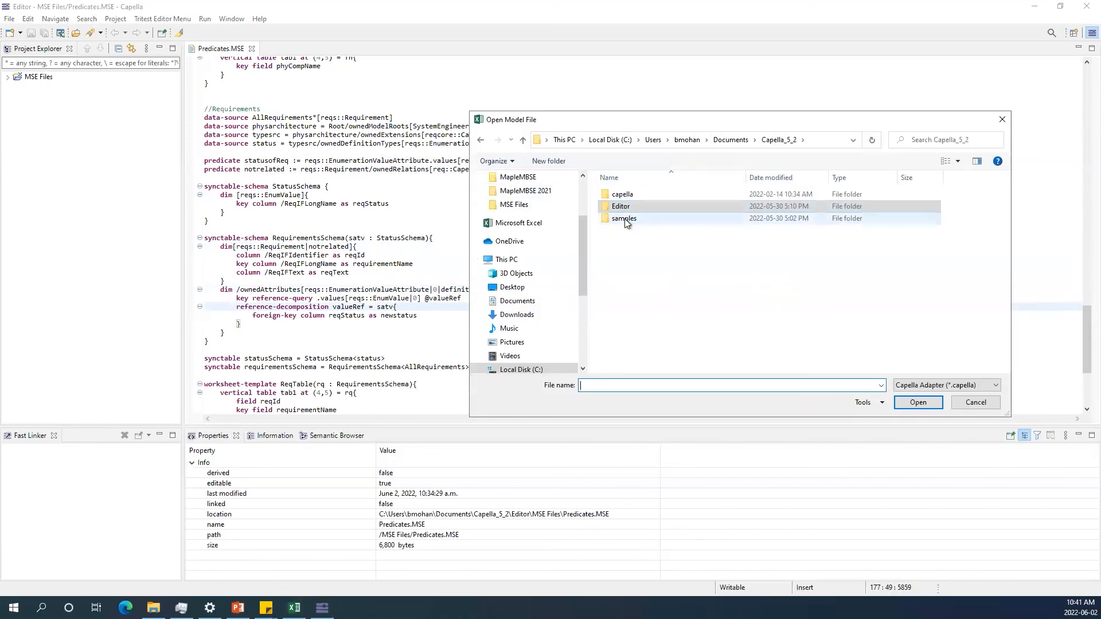
double_click(625, 218)
double_click(626, 195)
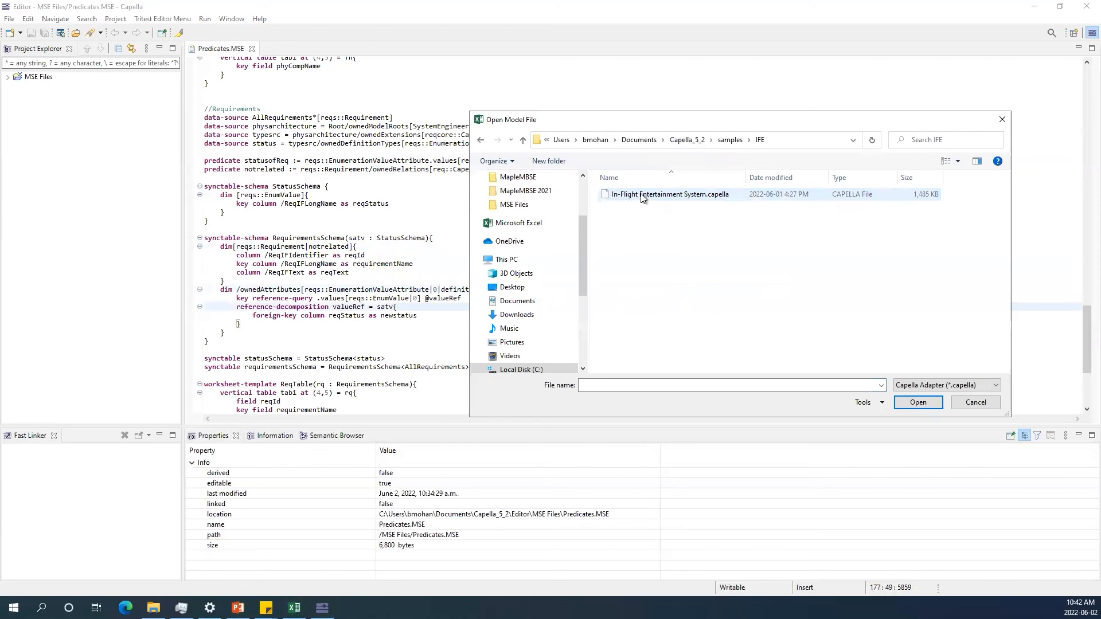
double_click(642, 195)
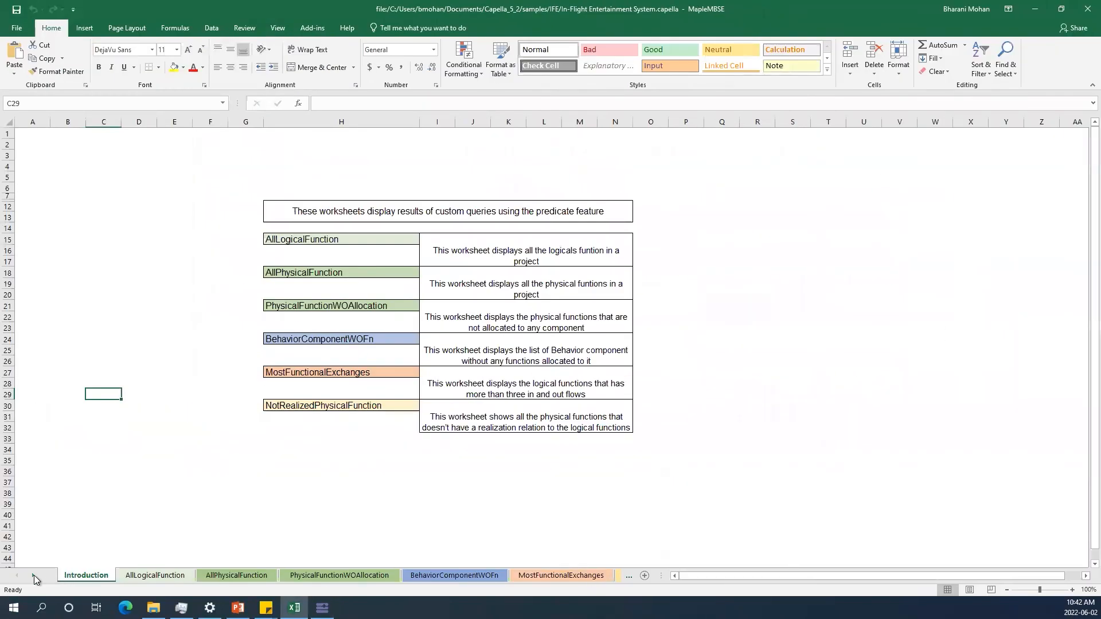
Open the RequirementsTable worksheet and widen its Text column to review the listed requirements.
left_click(33, 575)
left_click(33, 575)
left_click(428, 575)
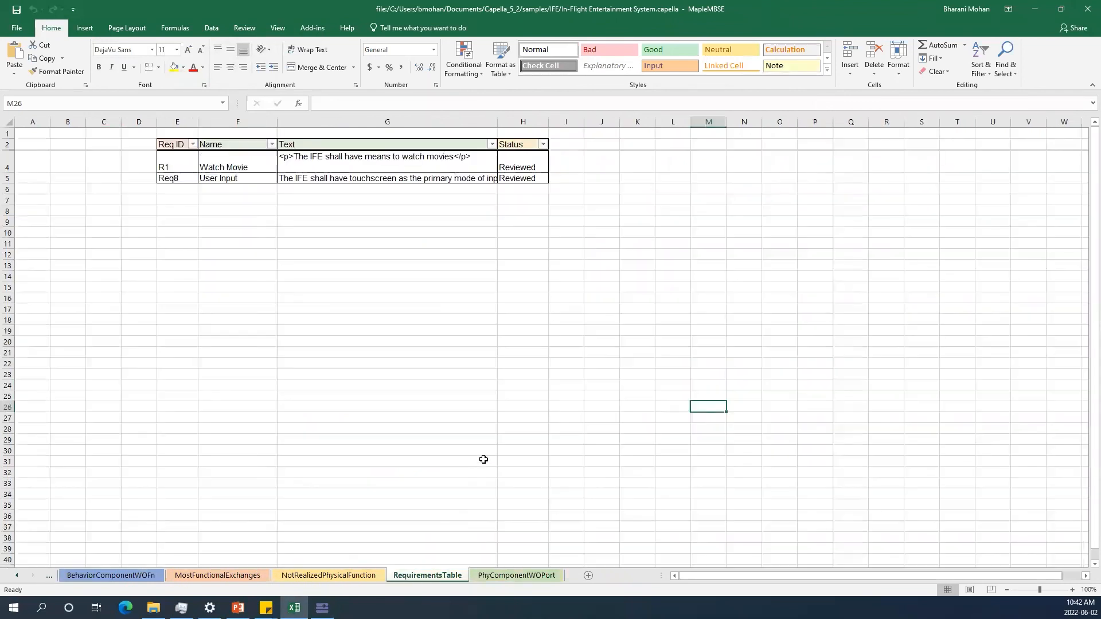
left_click(445, 408)
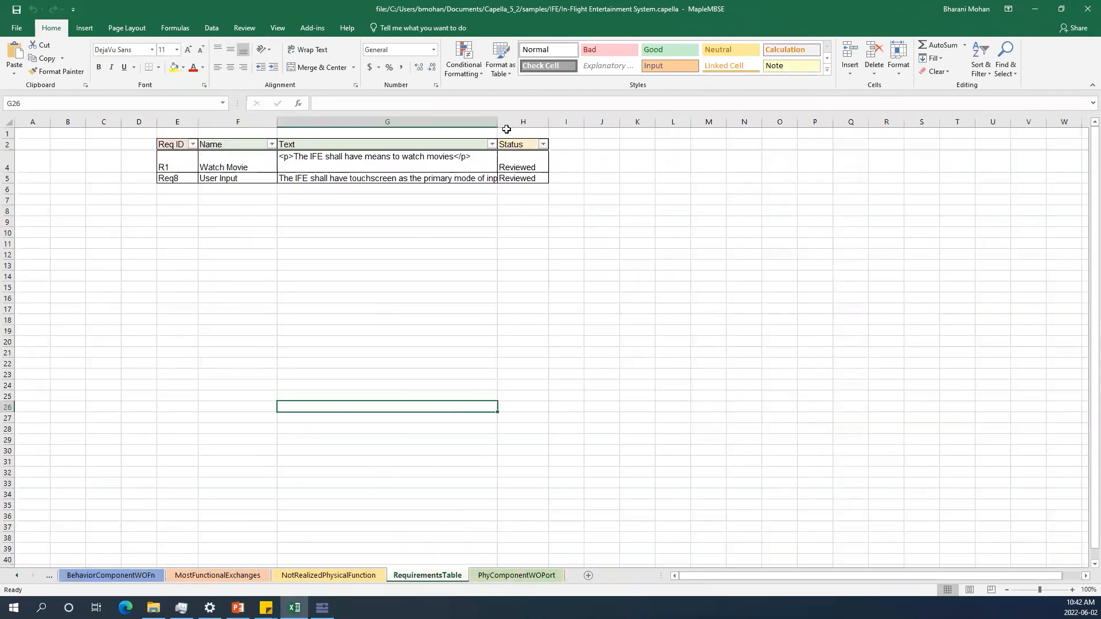
double_click(497, 122)
left_click_drag(573, 122, 589, 122)
left_click_drag(606, 16, 707, 222)
scroll(443, 143, "down", 2)
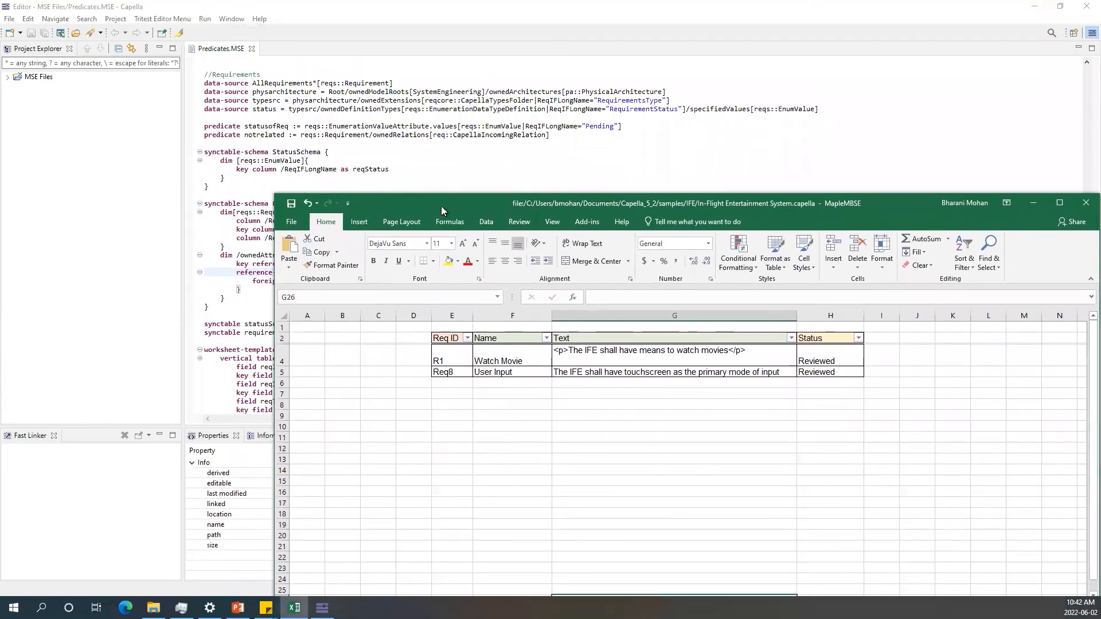
left_click_drag(447, 362, 826, 372)
scroll(499, 102, "down", 2)
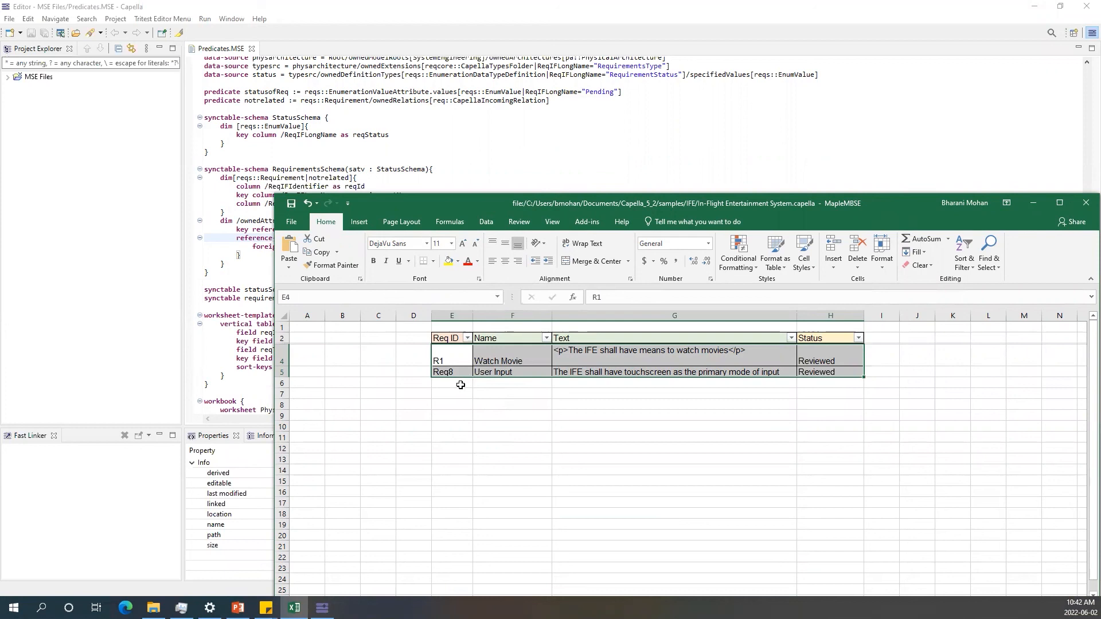
Negate the notrelated predicate by prefixing its definition with NOT, then save Predicates.MSE.
left_click(352, 137)
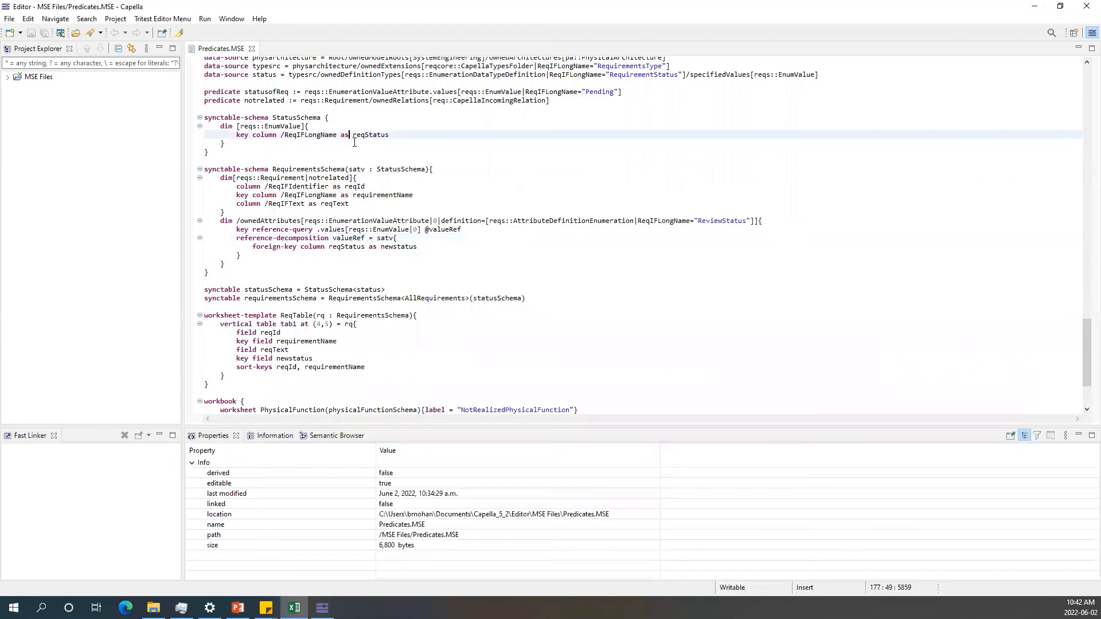
left_click(301, 101)
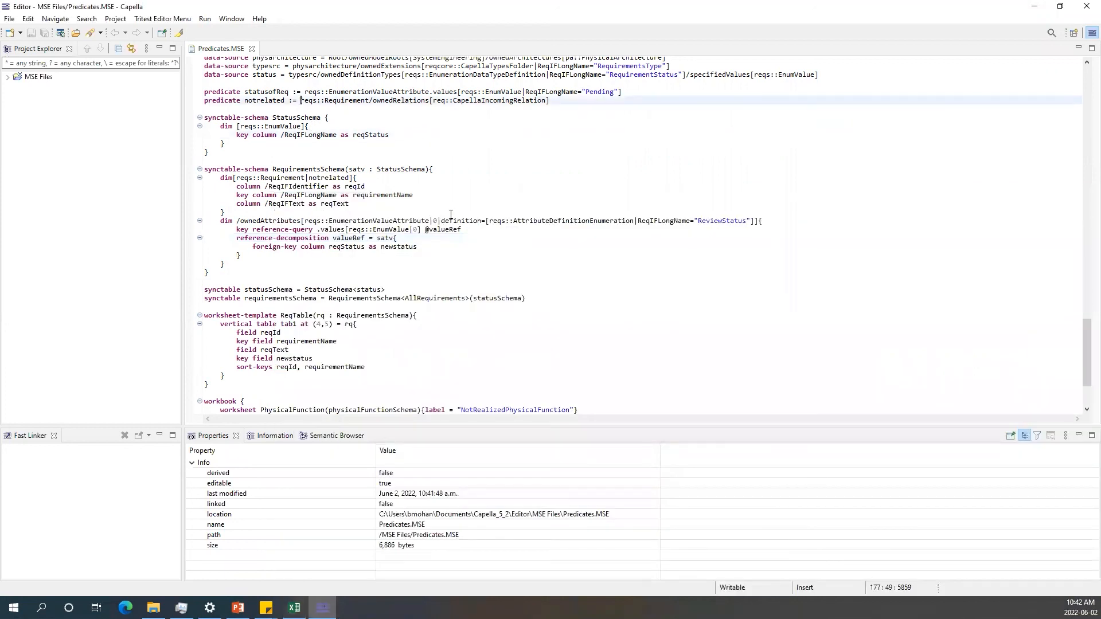
type("N")
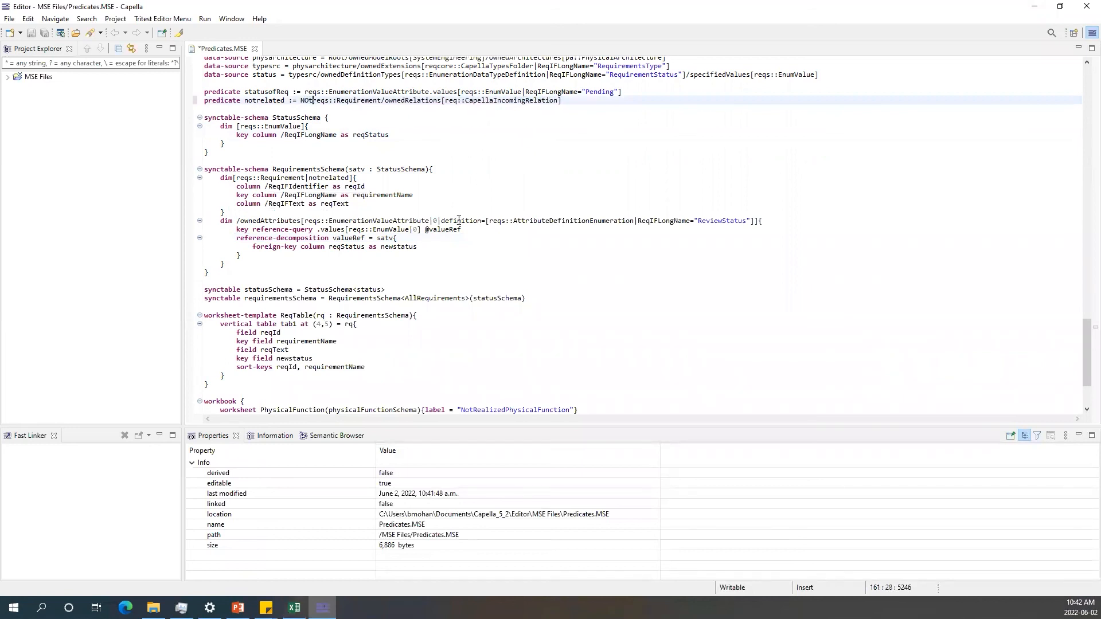
type("OT")
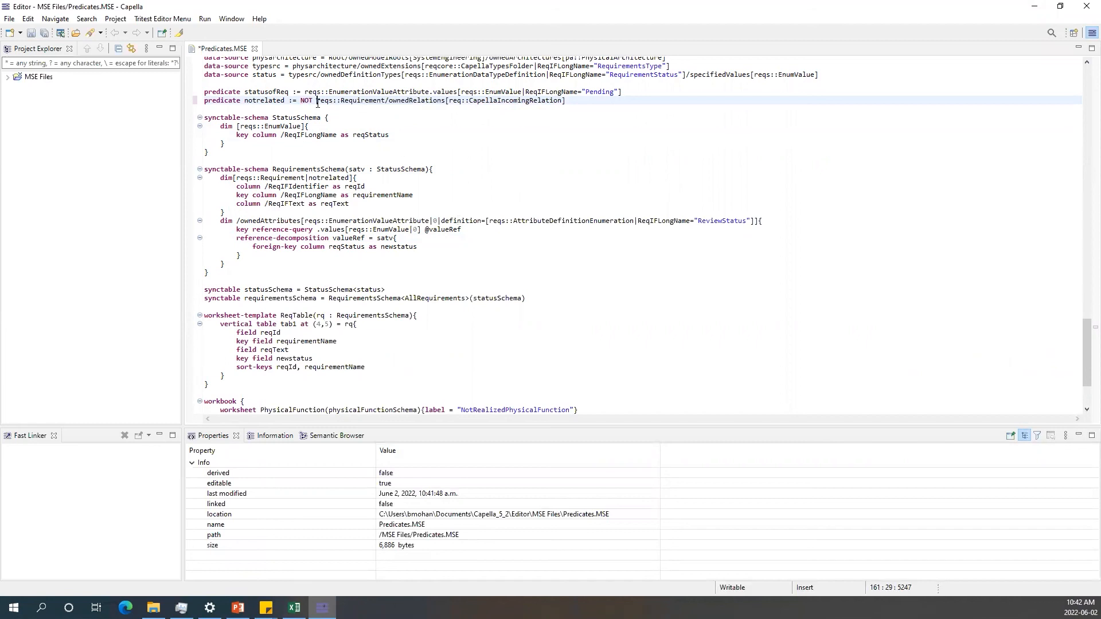
double_click(307, 101)
key("ctrl+s")
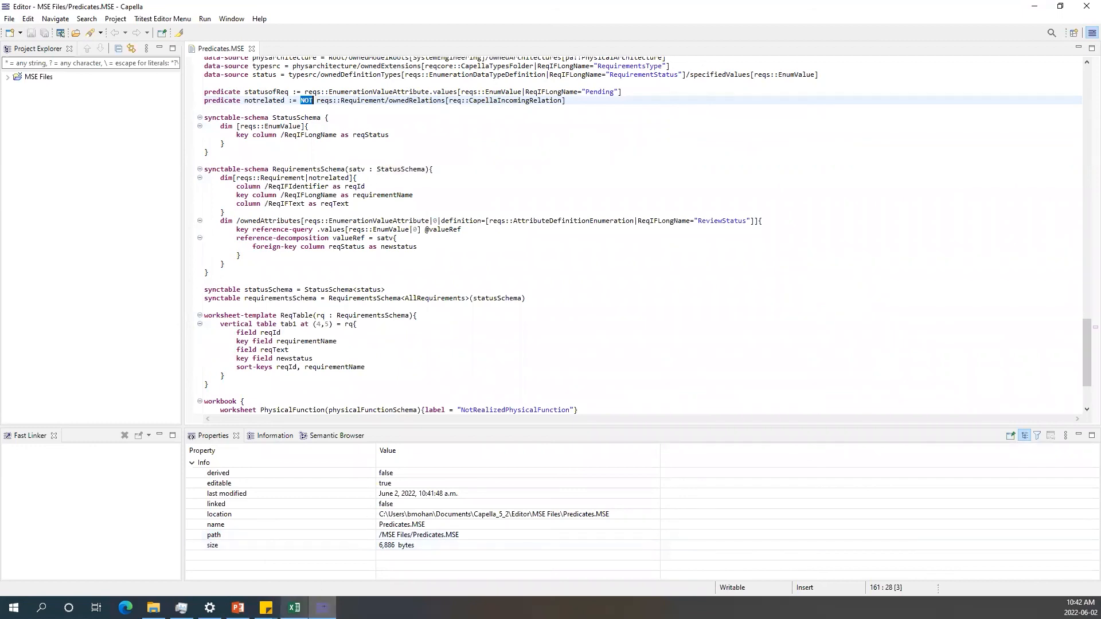
Restart the MapleMBSE session again with Predicates.MSE and the In-Flight Entertainment System.capella model.
left_click(294, 608)
left_click(447, 418)
key("ctrl+shift+r")
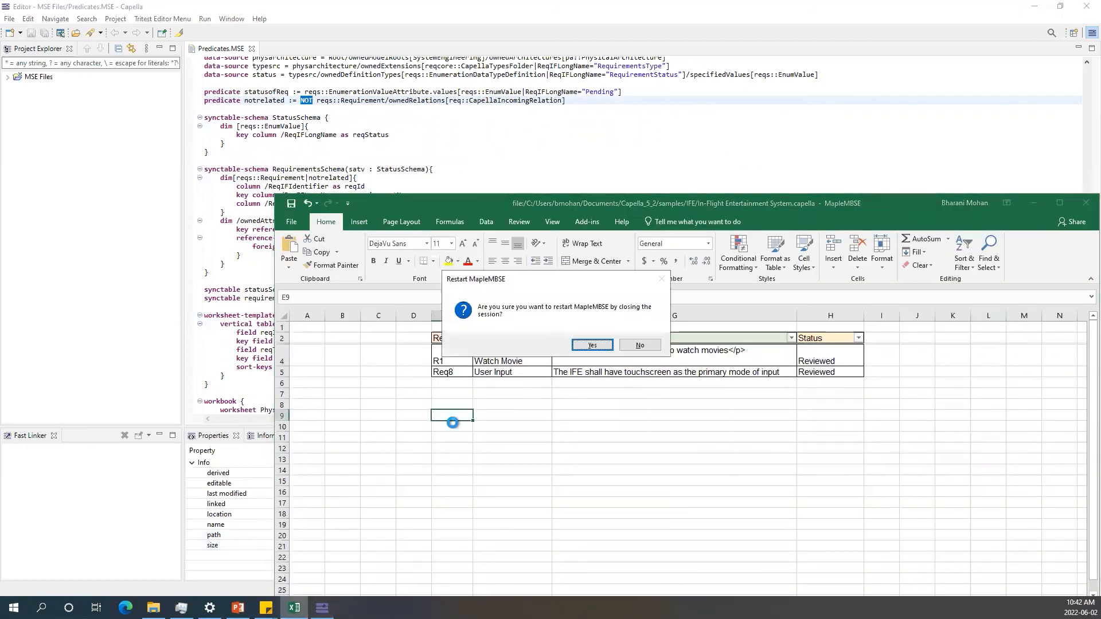
key("Return")
left_click(448, 302)
left_click(728, 484)
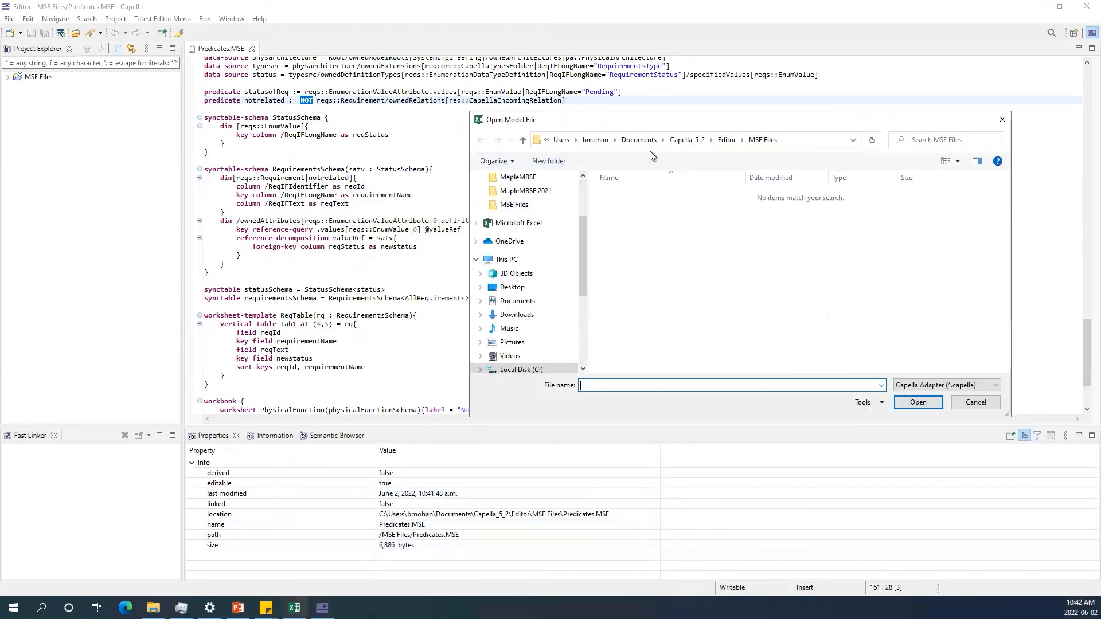
left_click(688, 140)
double_click(624, 217)
double_click(616, 194)
left_click(665, 194)
left_click(911, 404)
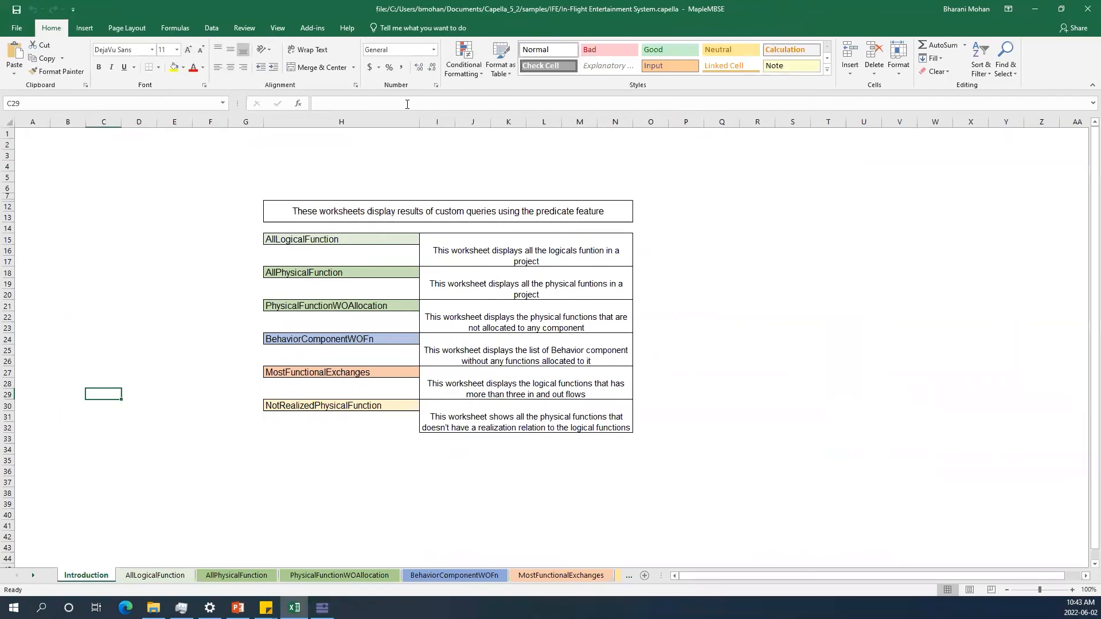
Open the RequirementsTable worksheet and widen the Text column to review the requirements without incoming relations.
left_click(36, 577)
left_click(36, 576)
left_click(36, 577)
left_click(36, 576)
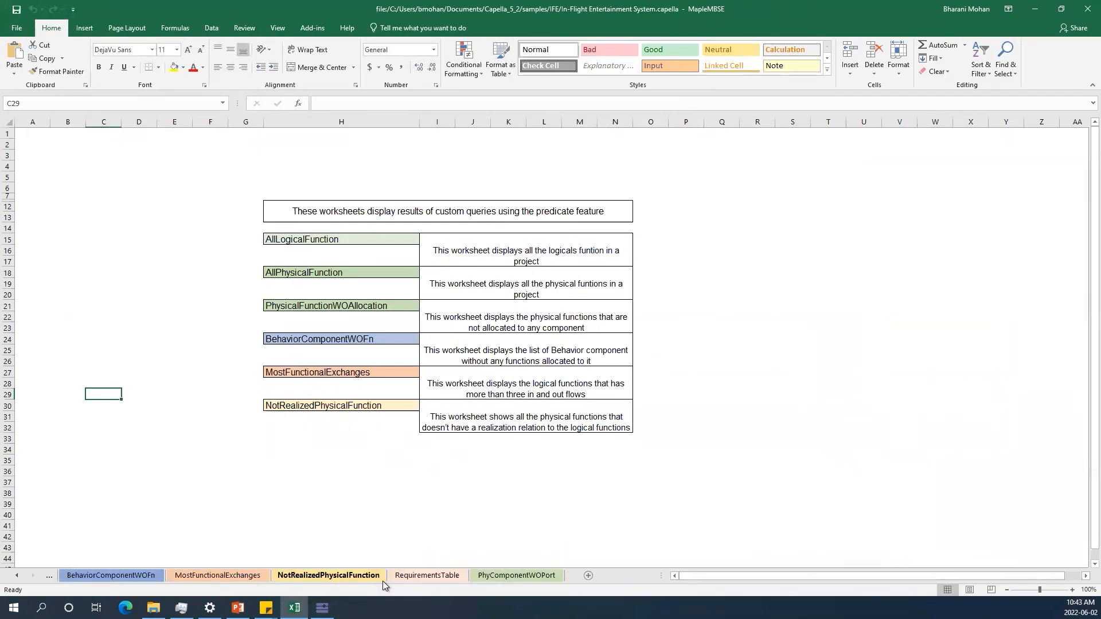
left_click(408, 568)
left_click_drag(177, 156, 542, 125)
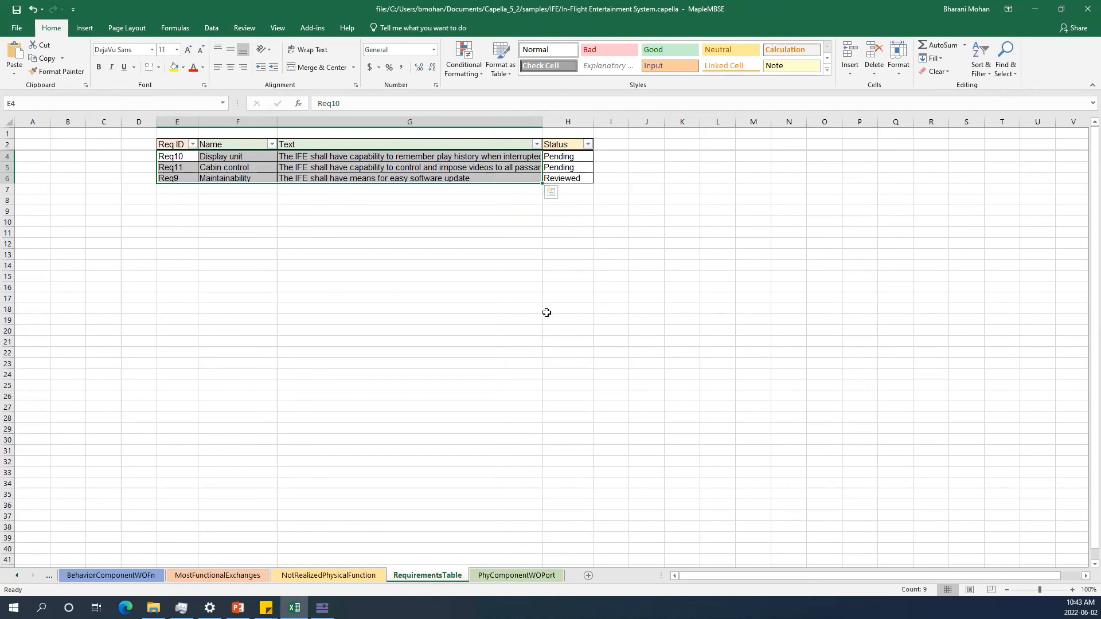
left_click_drag(542, 121, 599, 122)
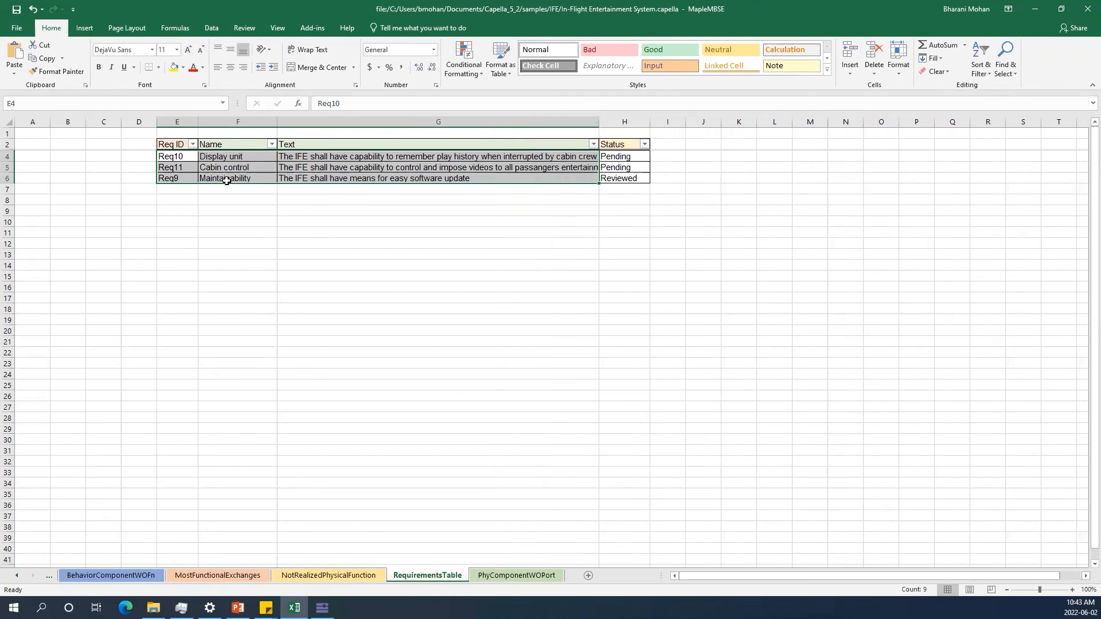
left_click(176, 157)
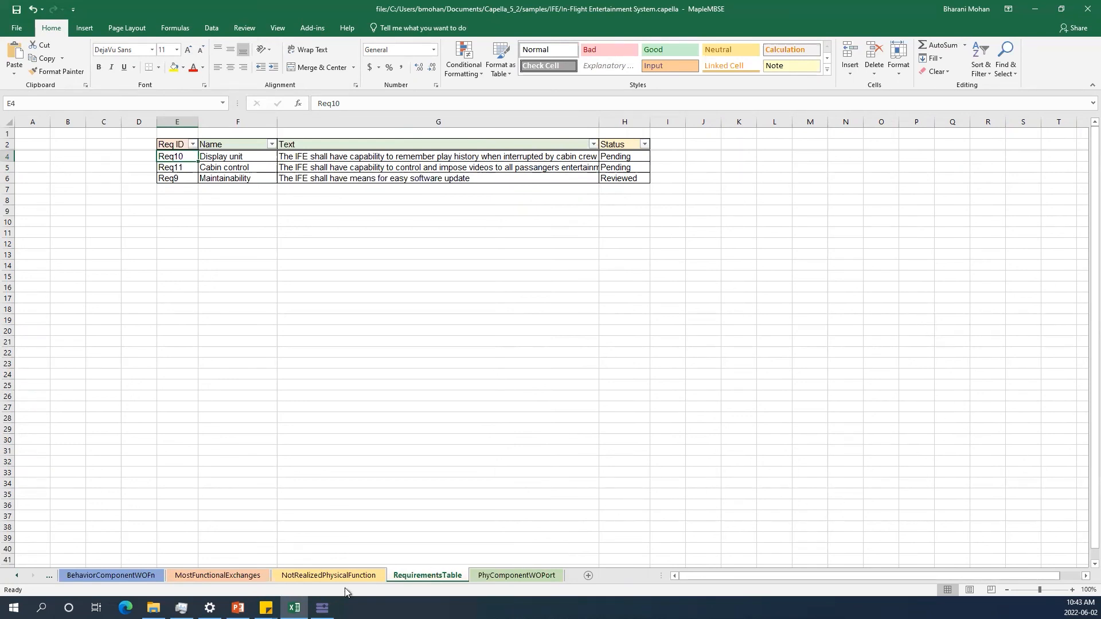
Return to the Predicates.MSE editor and examine the notrelated predicate definition.
left_click(322, 608)
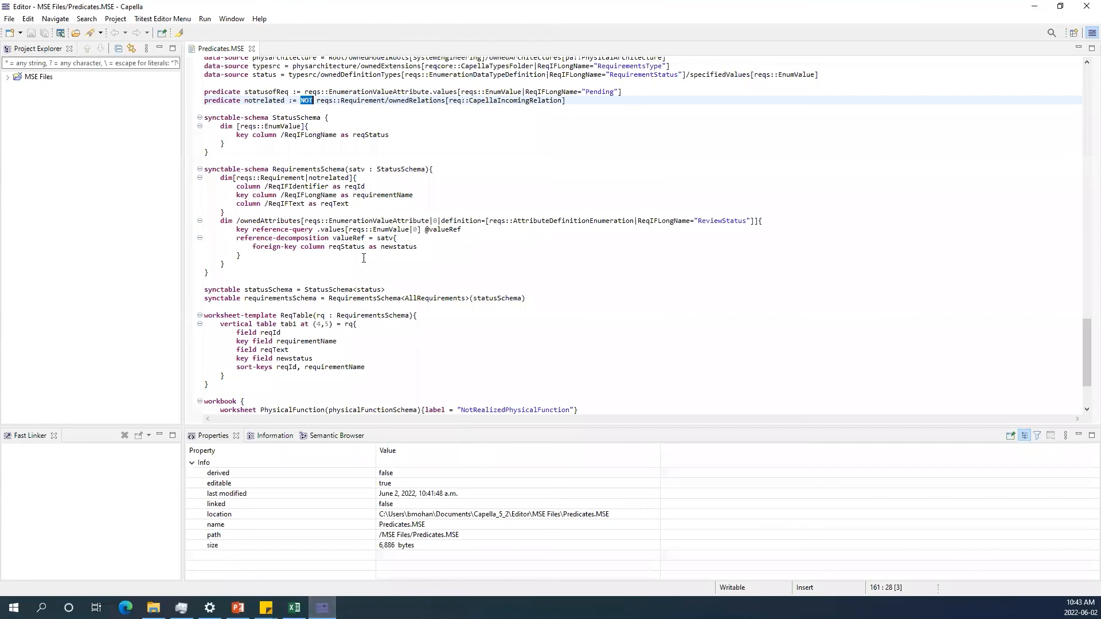
scroll(341, 153, "up", 3)
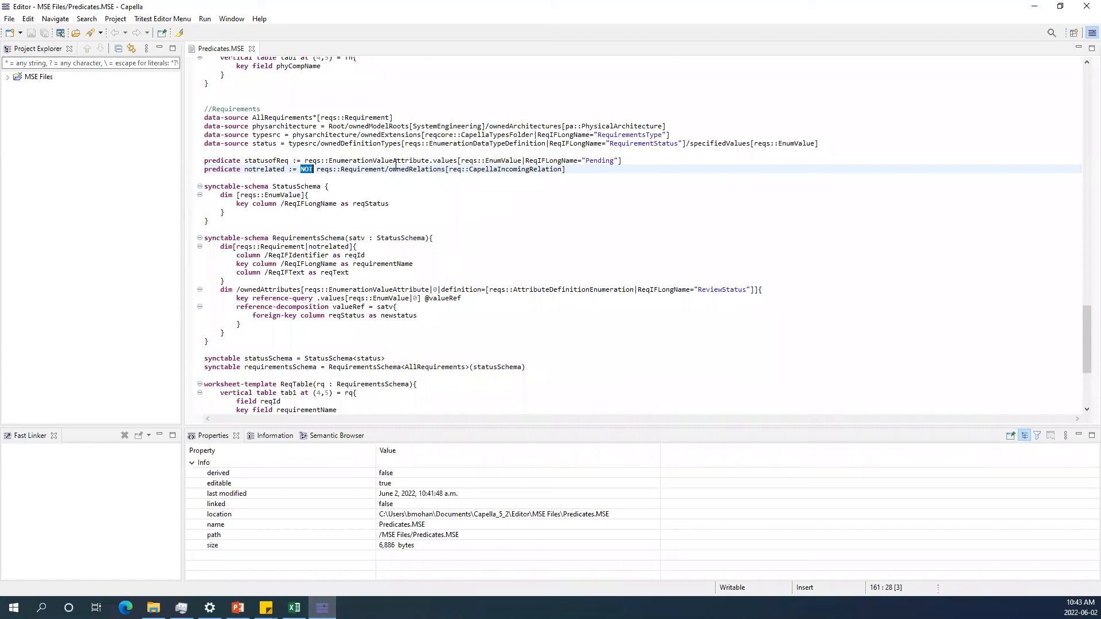
left_click(371, 169)
key("alt+Tab")
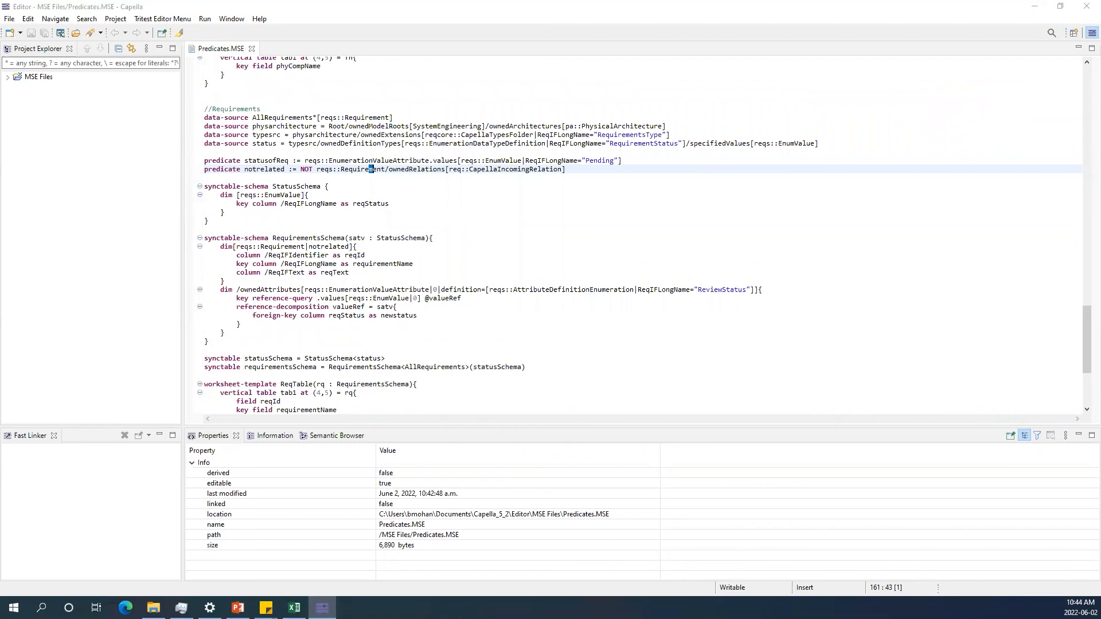